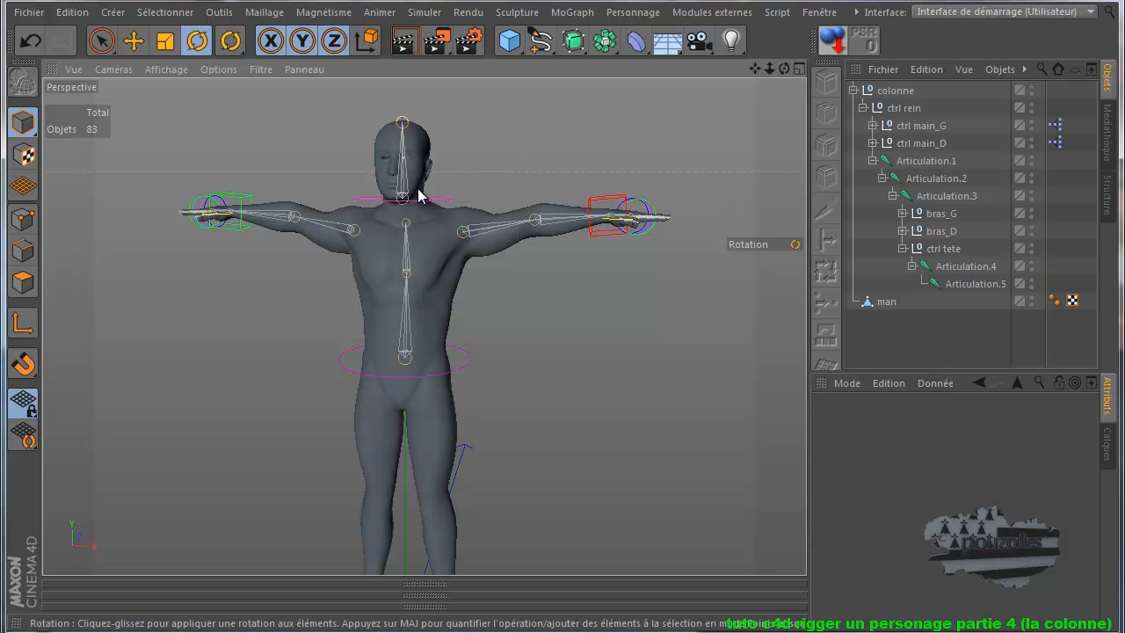
- Test the head controller ctrl tete by rotating it in the perspective view, and undo each rotation
scroll(409, 200, up, 3)
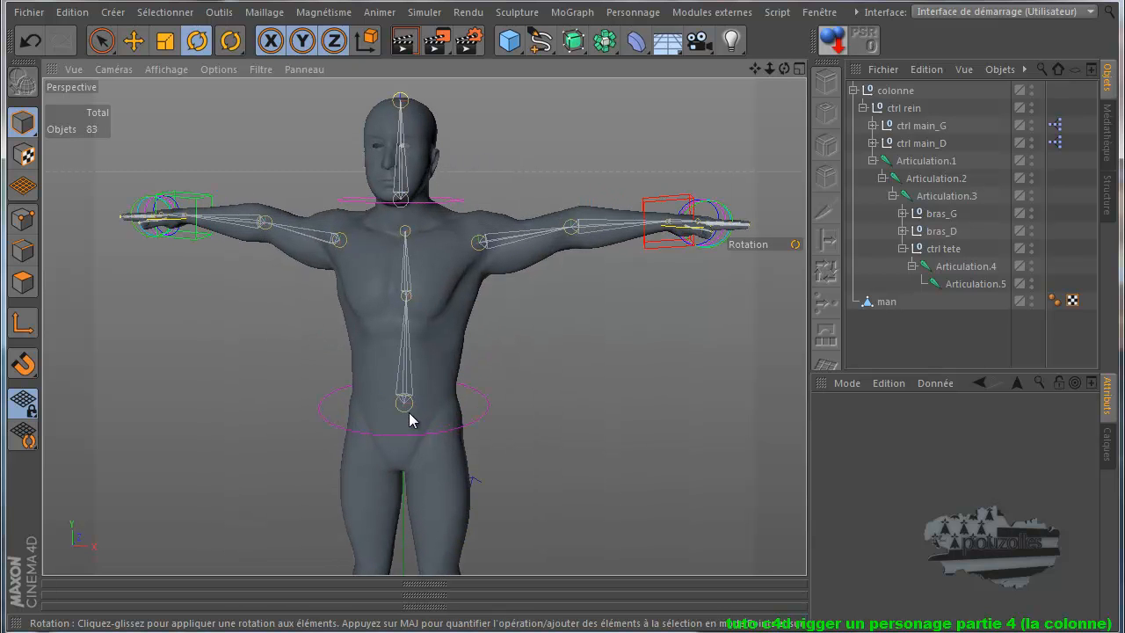
click(451, 205)
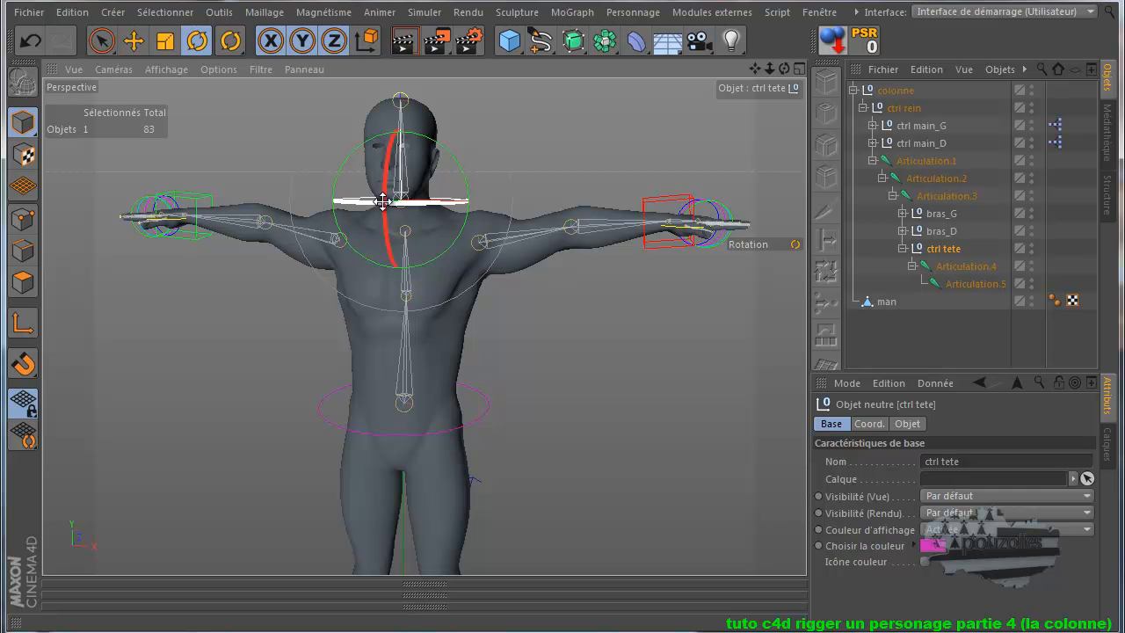
drag(407, 206, 418, 208)
click(31, 40)
mouse_move(386, 181)
mouse_down()
mouse_move(396, 180)
mouse_move(395, 221)
mouse_move(400, 186)
mouse_up()
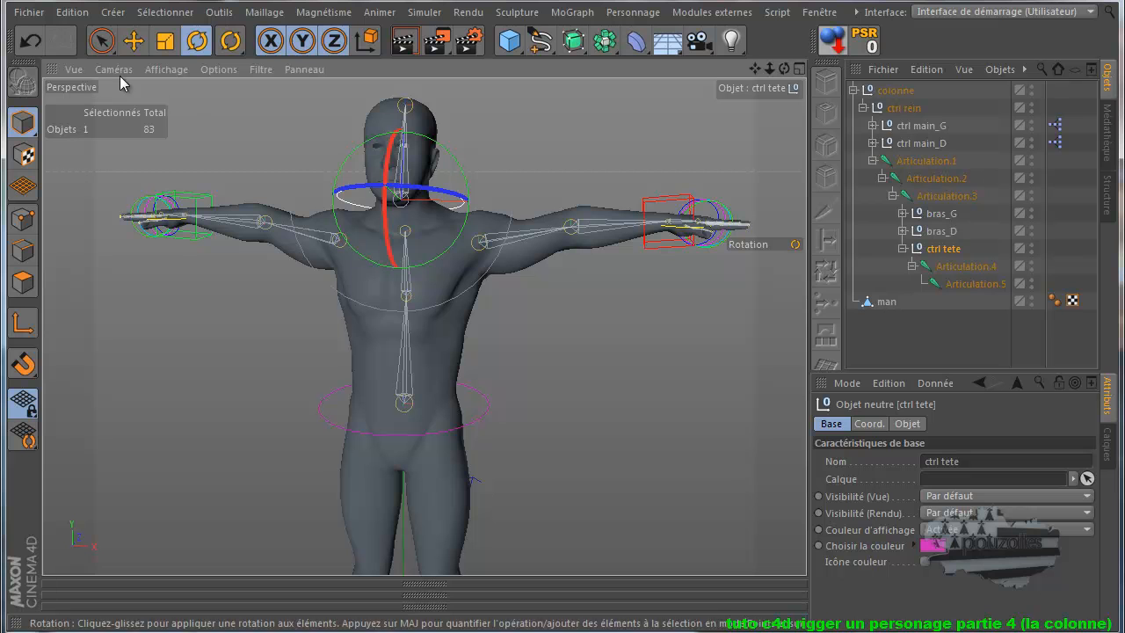
click(29, 40)
- Test the rotation of ctrl tete around the neck in the right side view and undo it
middle_click(299, 445)
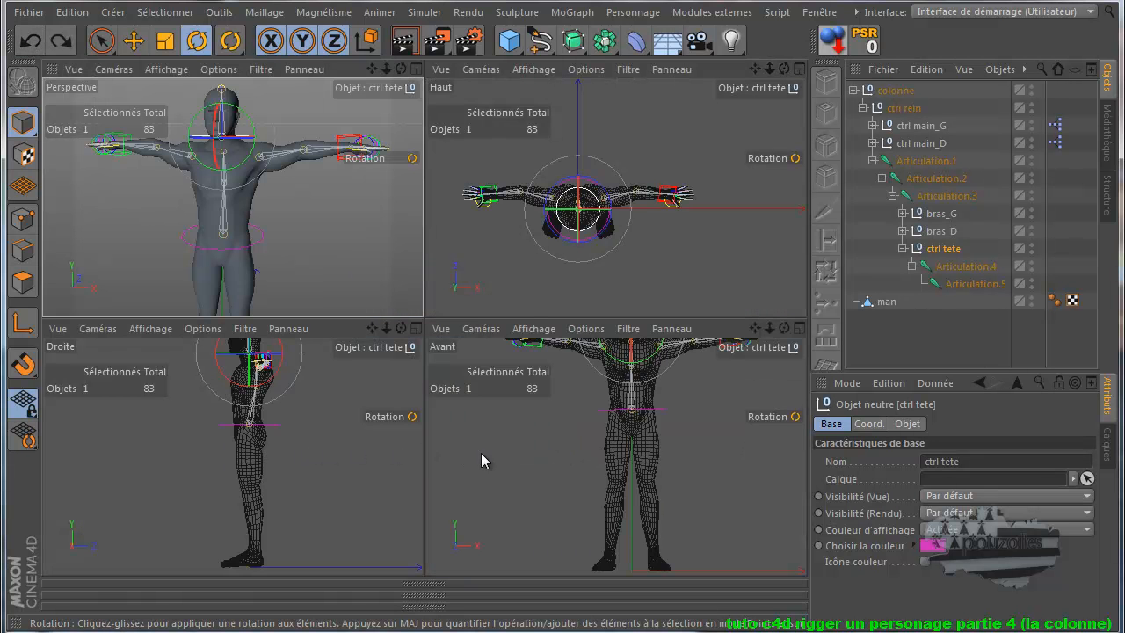
middle_click(339, 444)
scroll(418, 117, up, 3)
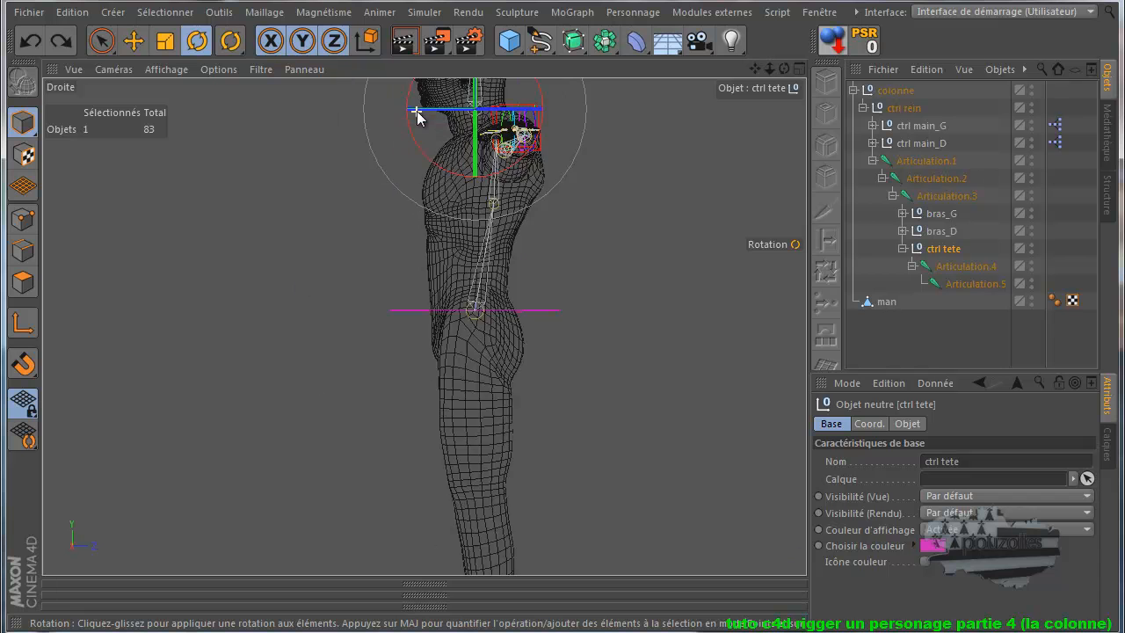
scroll(418, 117, up, 2)
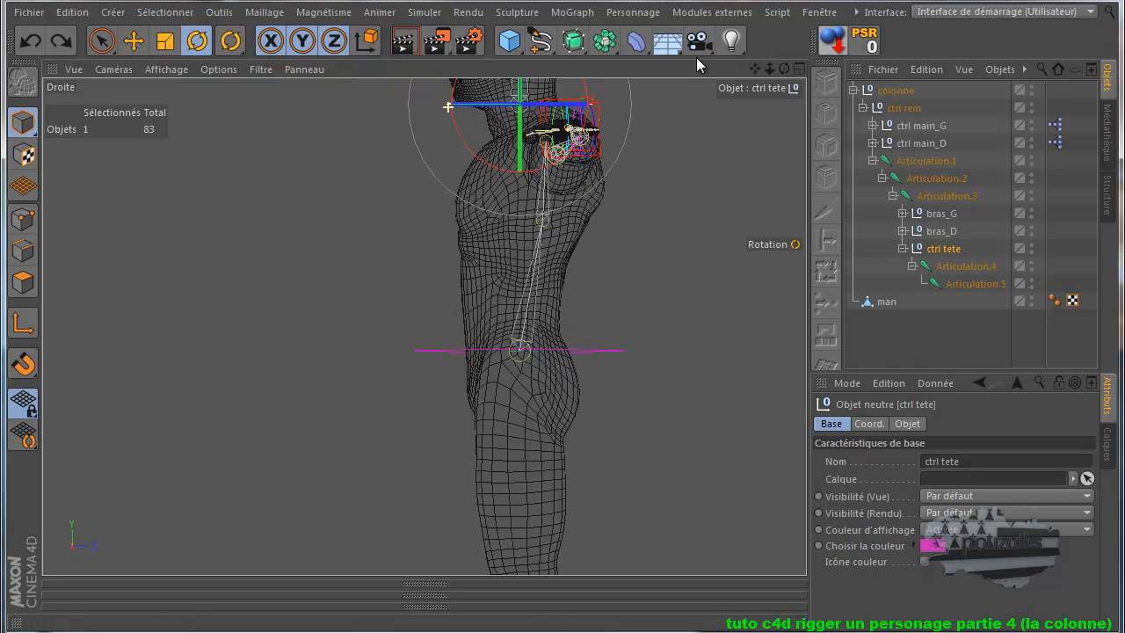
drag(755, 68, 555, 442)
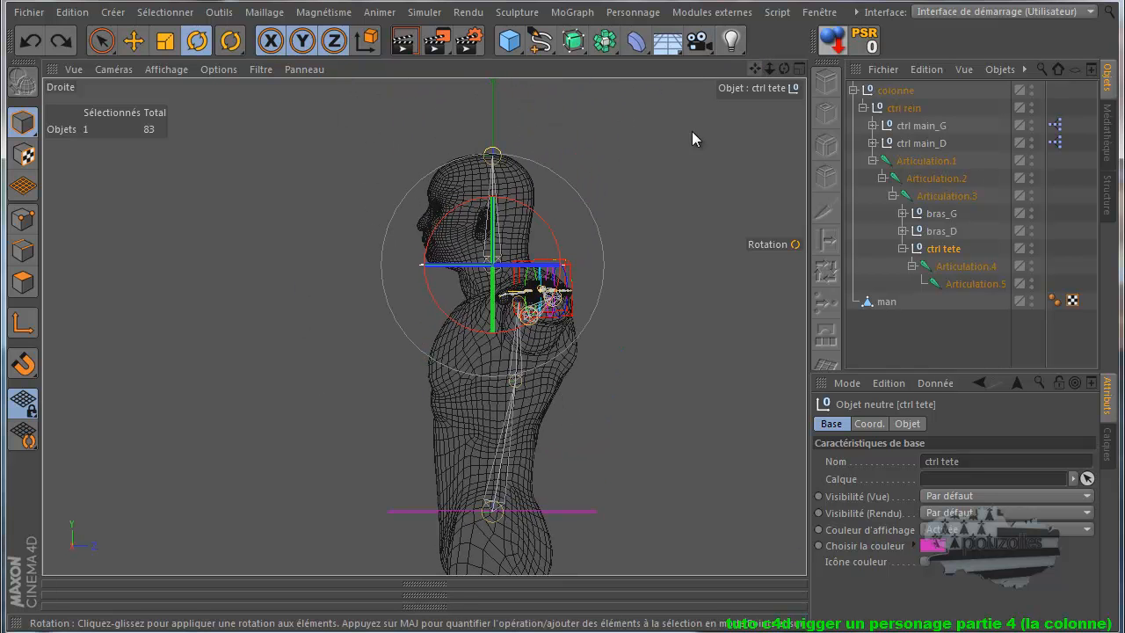
scroll(488, 279, up, 6)
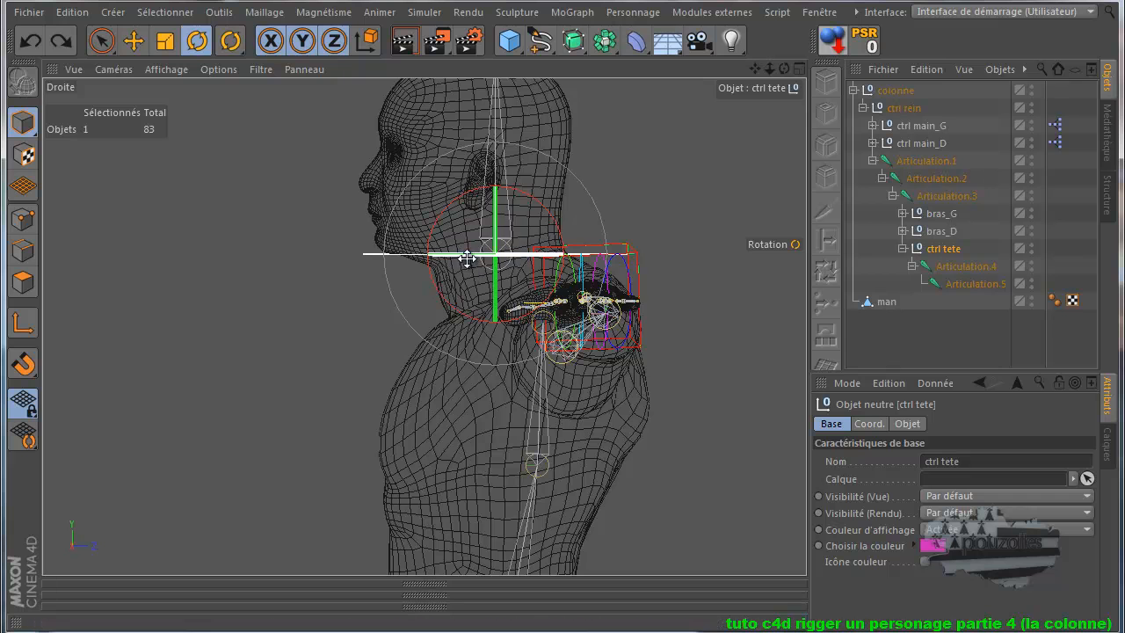
drag(475, 252, 416, 253)
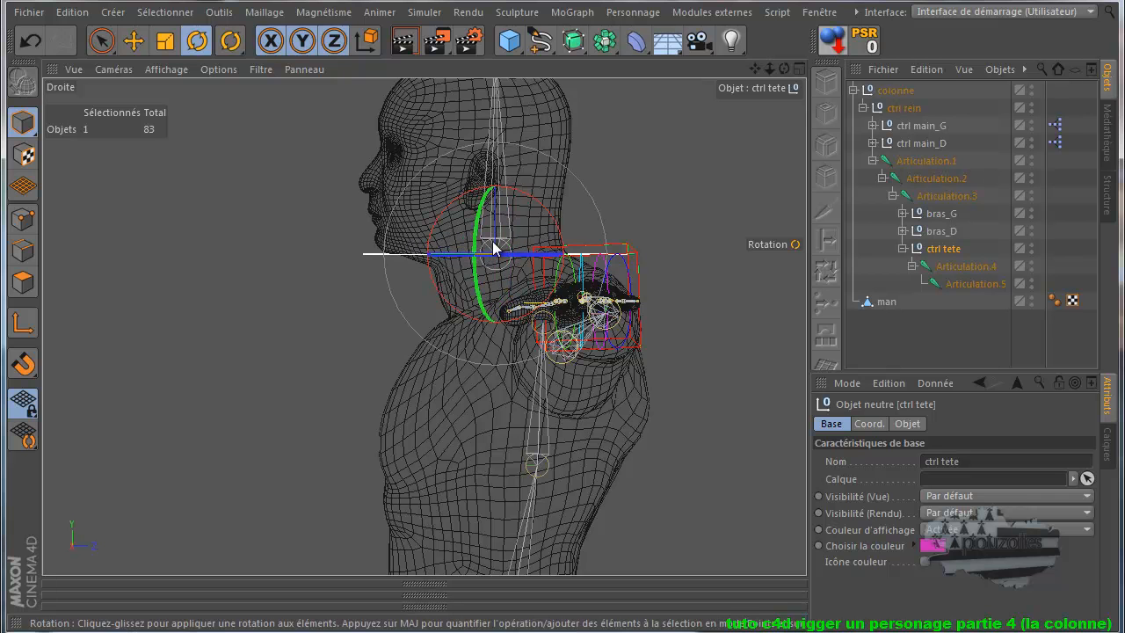
click(30, 40)
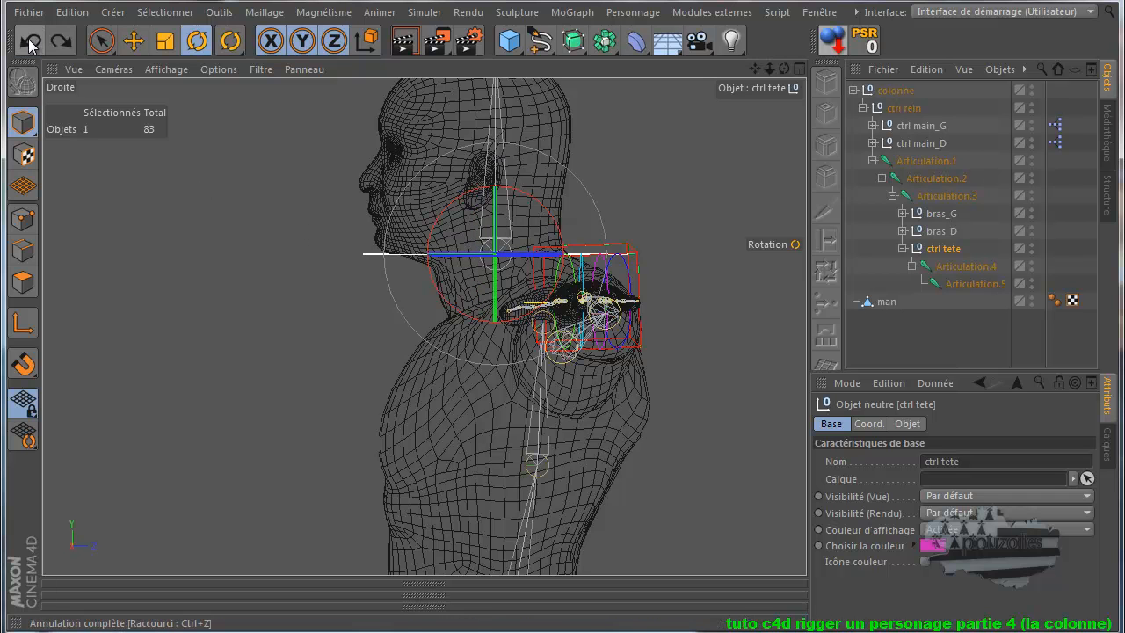
- Test the hip controller ctrl rein by rotating it in the perspective view, and undo the rotations
middle_click(215, 193)
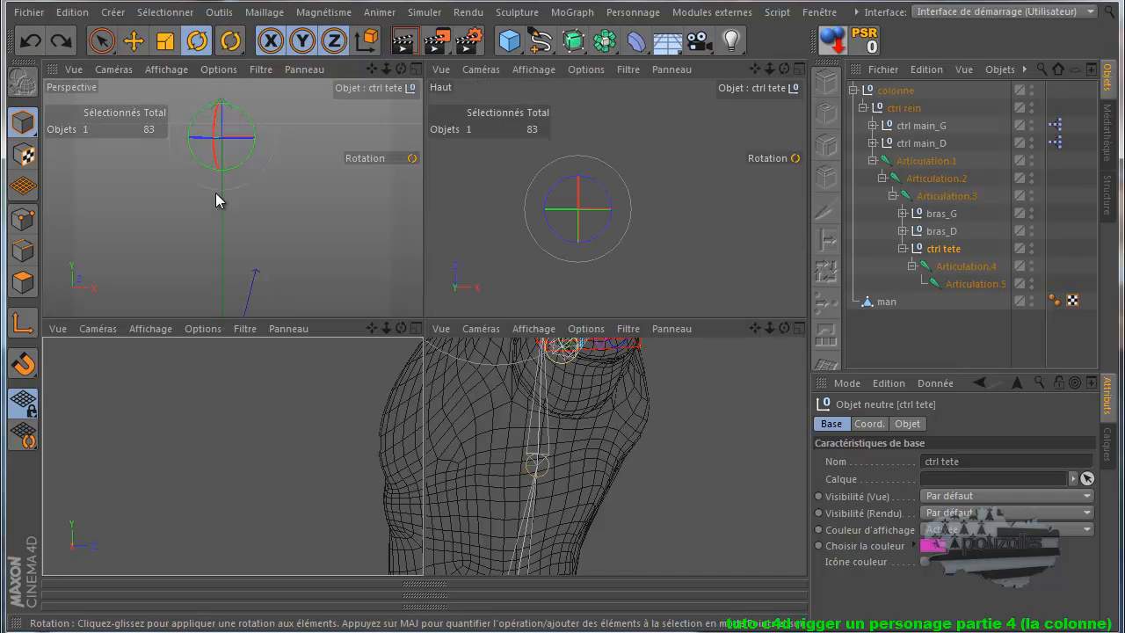
middle_click(315, 230)
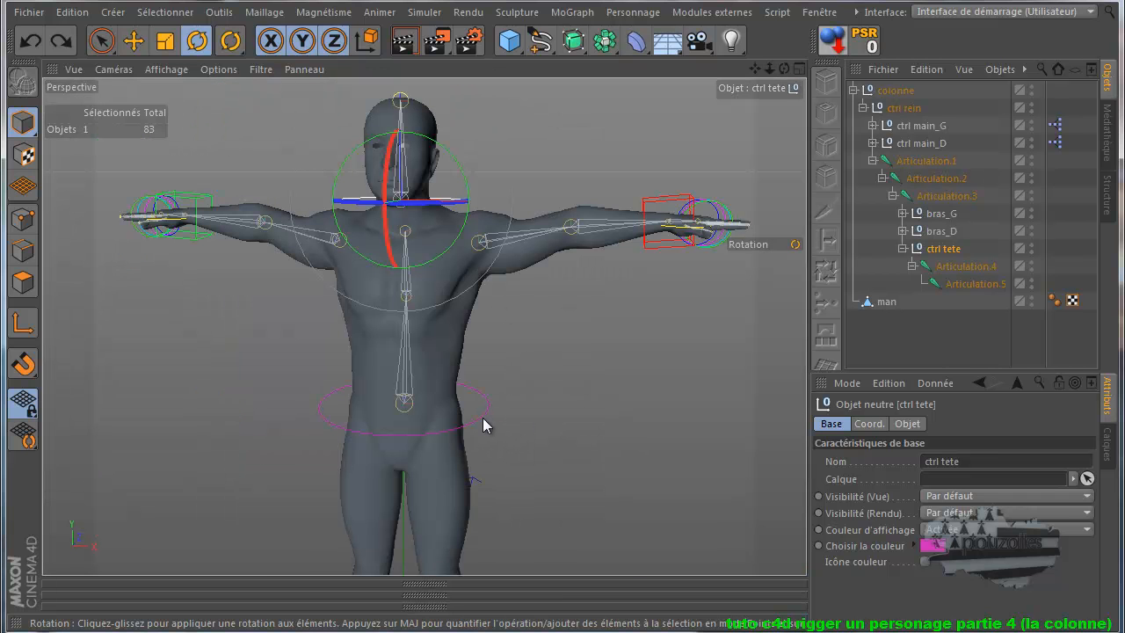
click(481, 419)
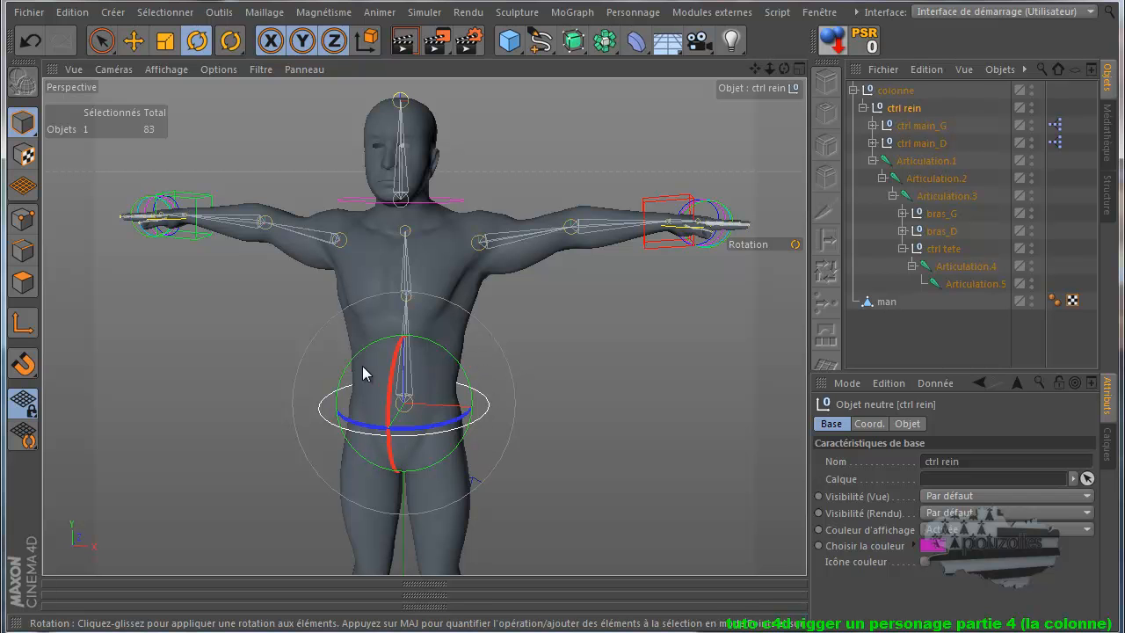
drag(396, 378, 413, 452)
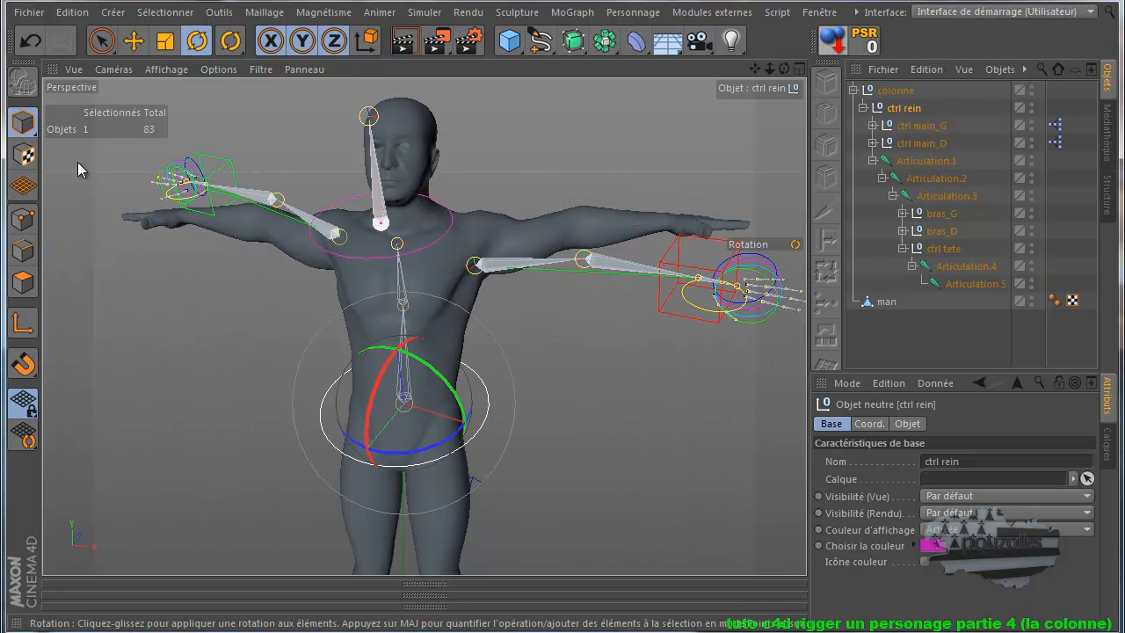
click(31, 41)
click(30, 41)
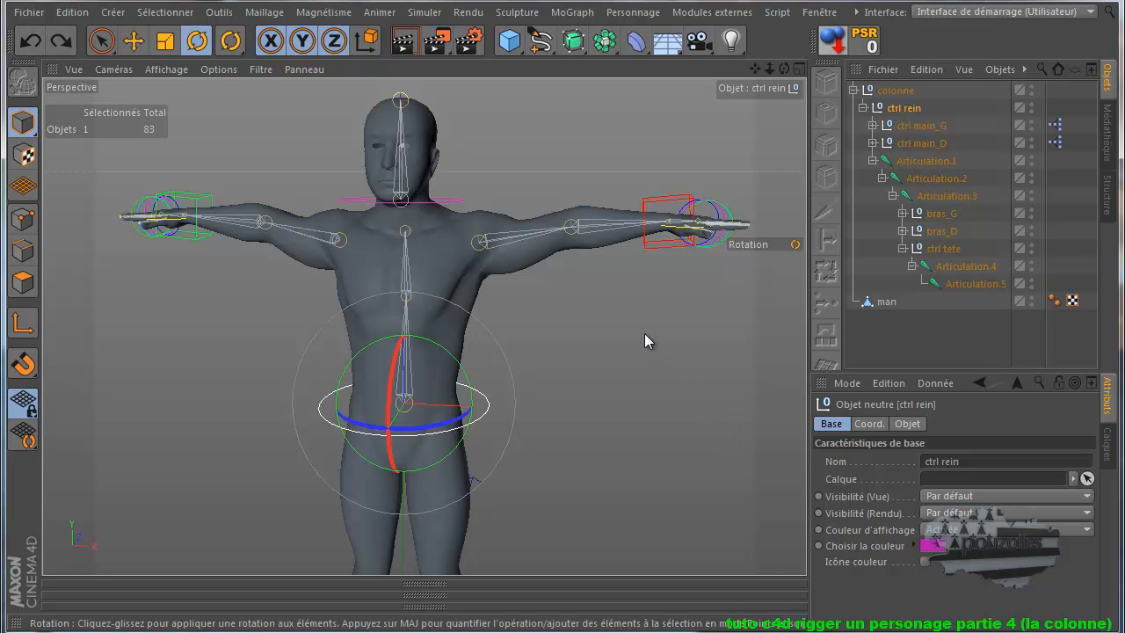
- Switch to the open document containing only the arm rigs and frame the character's upper body in the front view
click(819, 13)
click(842, 391)
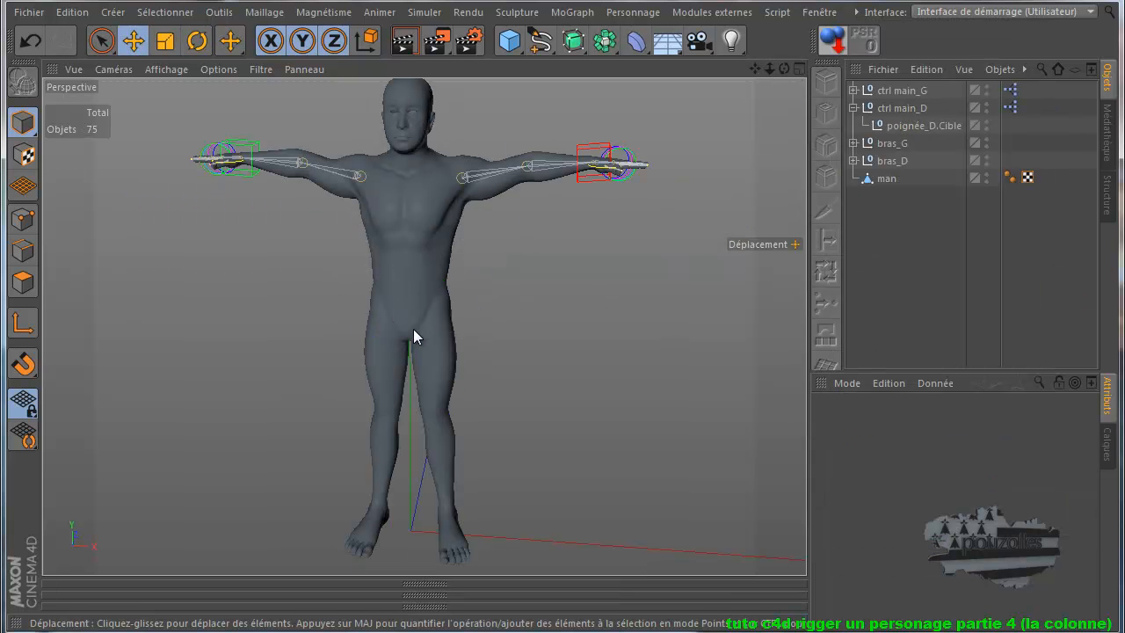
middle_click(422, 349)
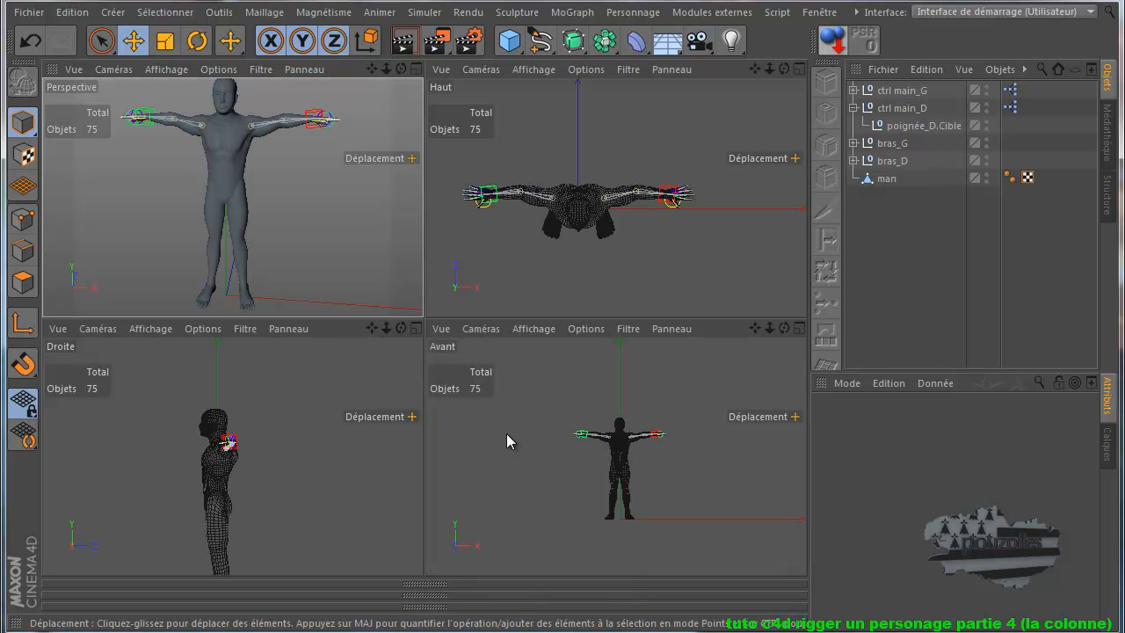
middle_click(506, 433)
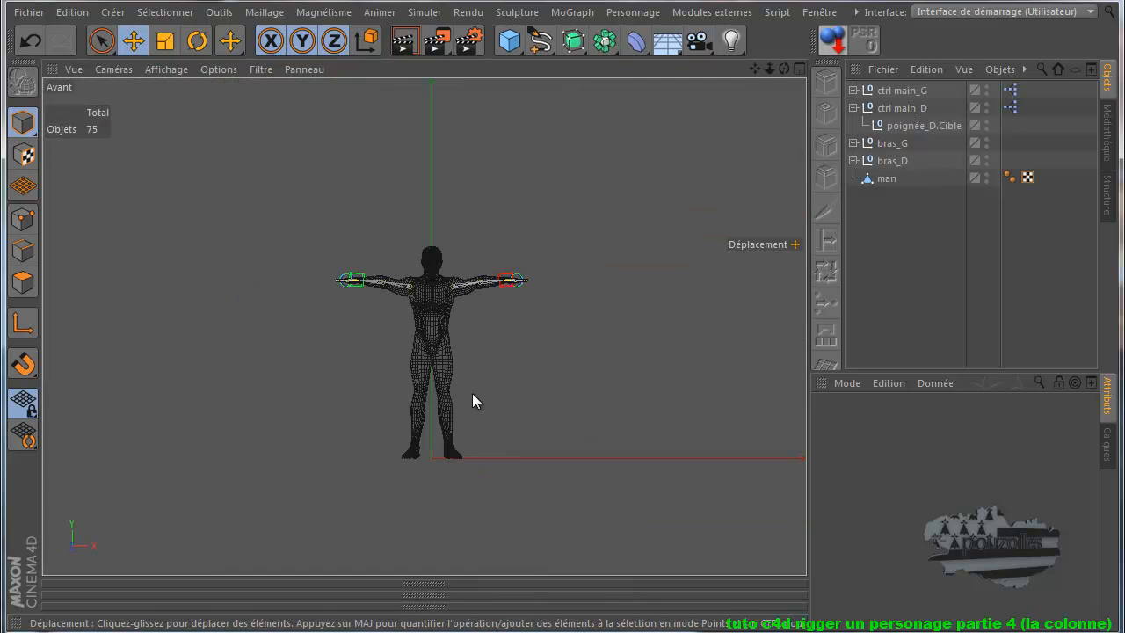
scroll(444, 312, up, 4)
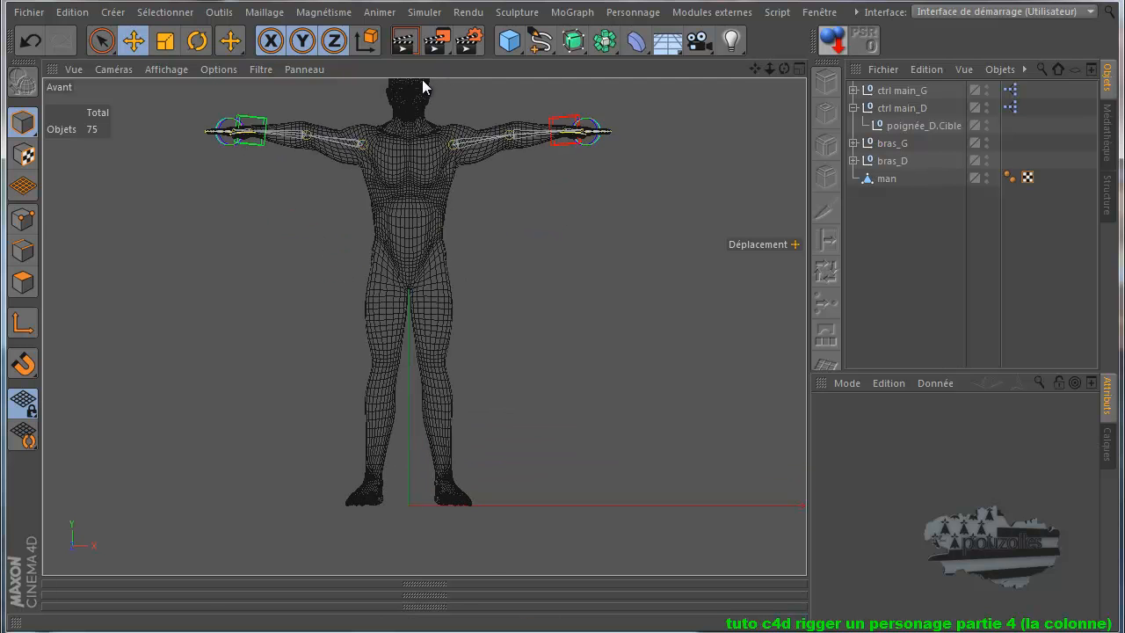
scroll(426, 84, up, 3)
scroll(427, 95, up, 2)
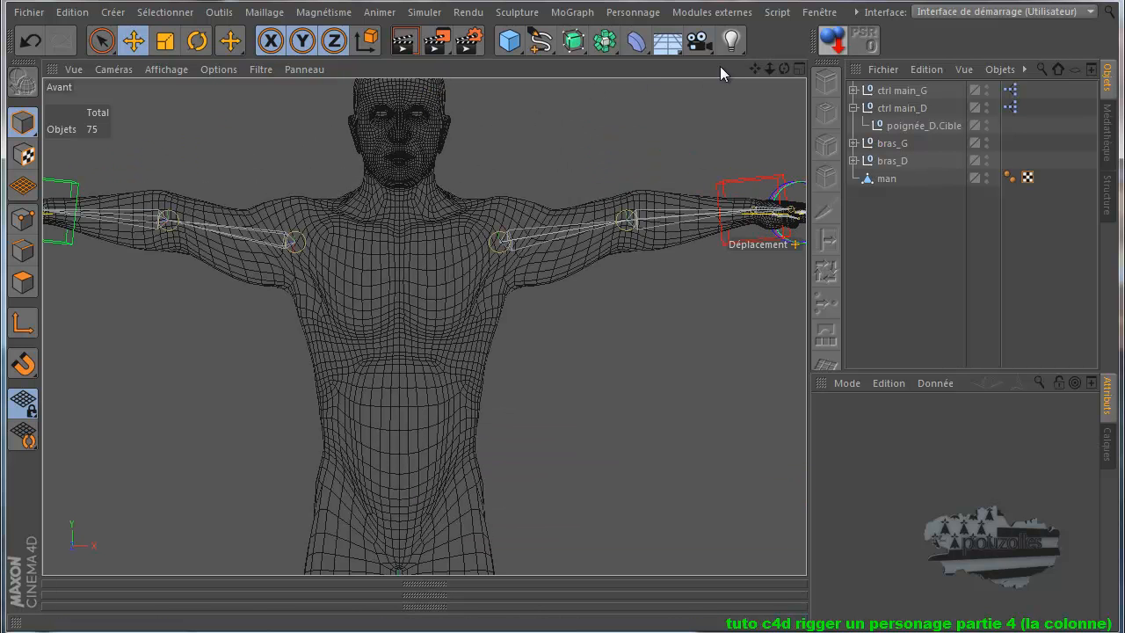
drag(754, 66, 563, 391)
scroll(692, 119, down, 1)
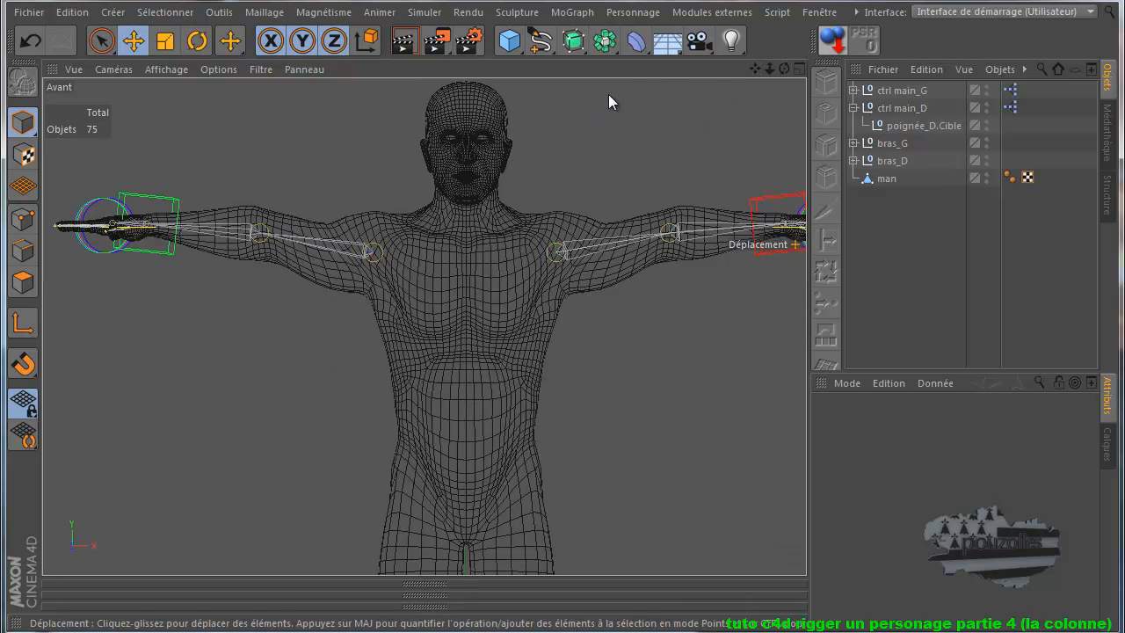
- Draw a four-joint spine chain with the Joint tool, placing joints at the pelvis, upper chest, chin level and top of the head
click(634, 12)
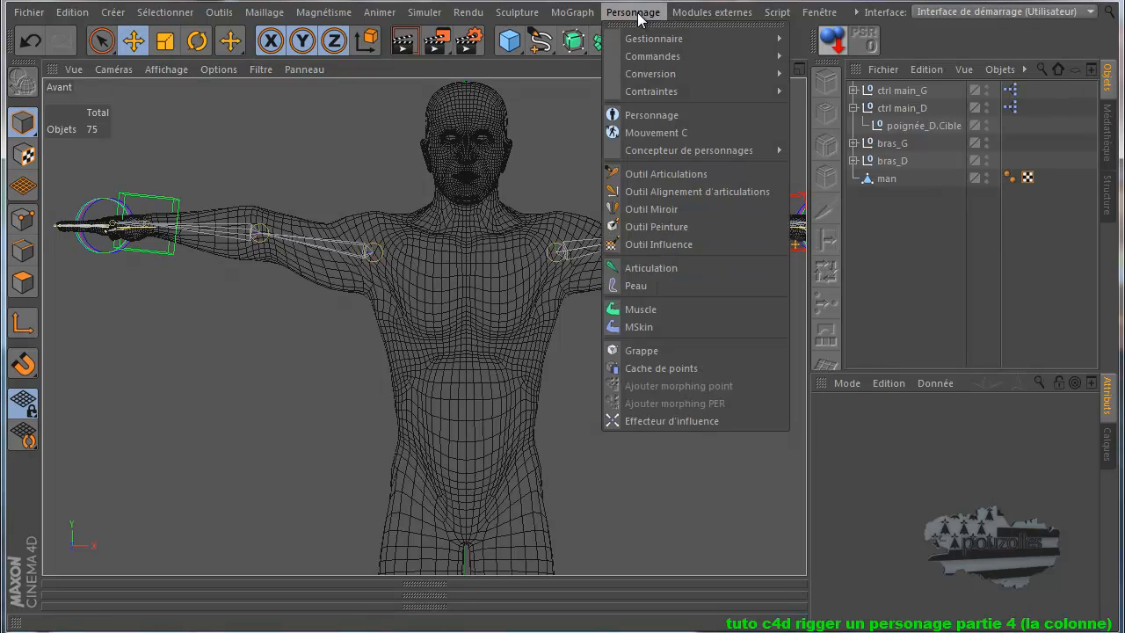
click(668, 174)
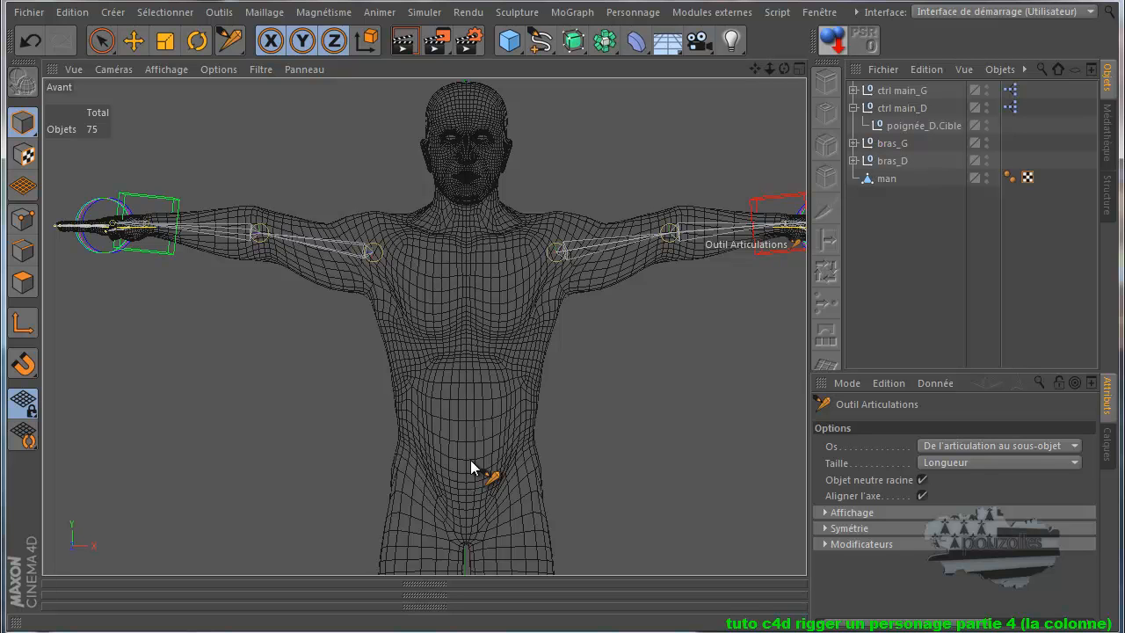
ctrl+click(471, 464)
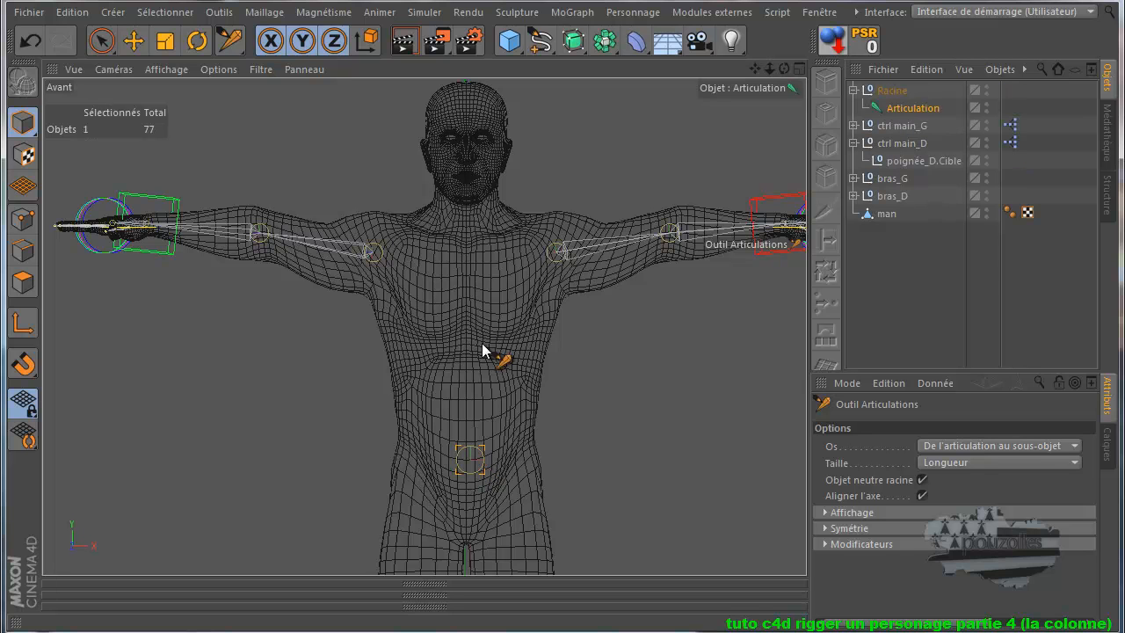
ctrl+click(466, 254)
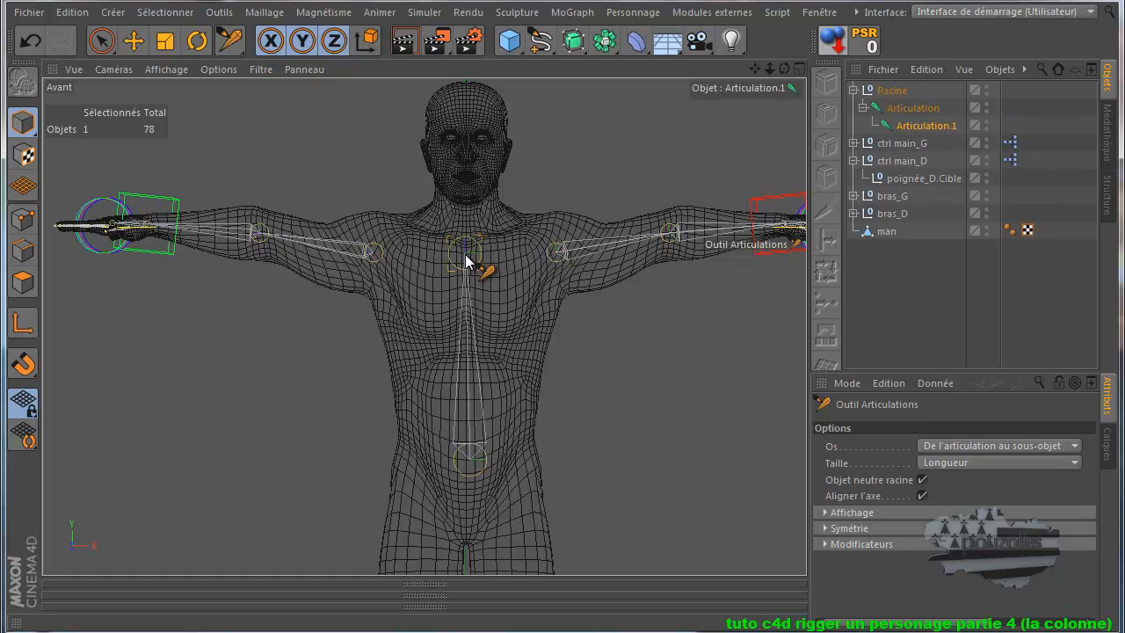
ctrl+click(466, 193)
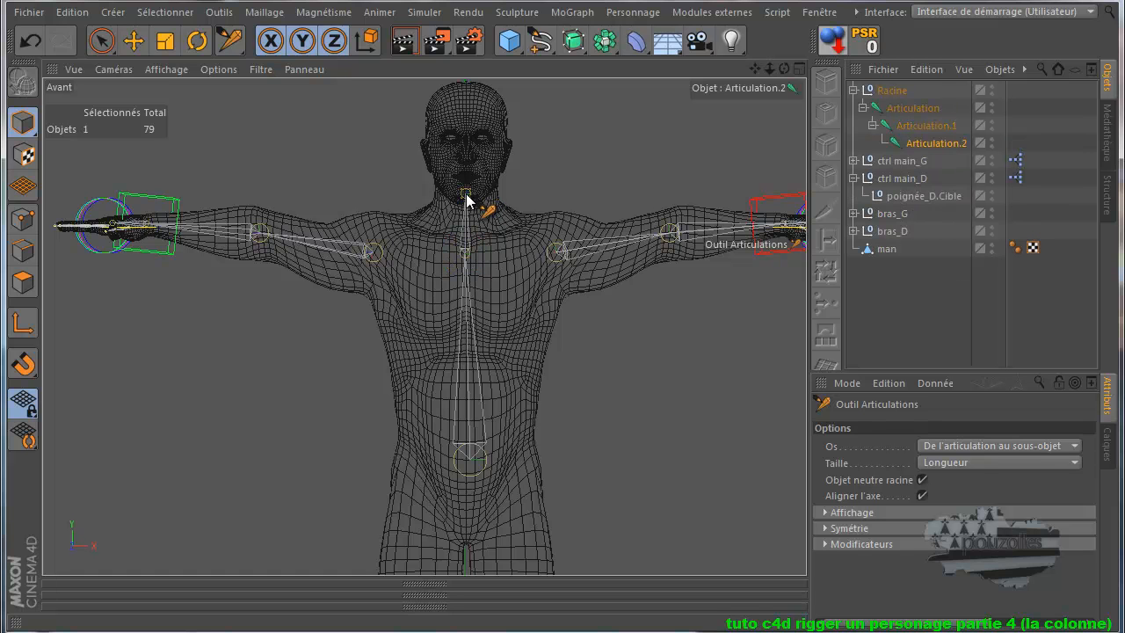
ctrl+click(466, 88)
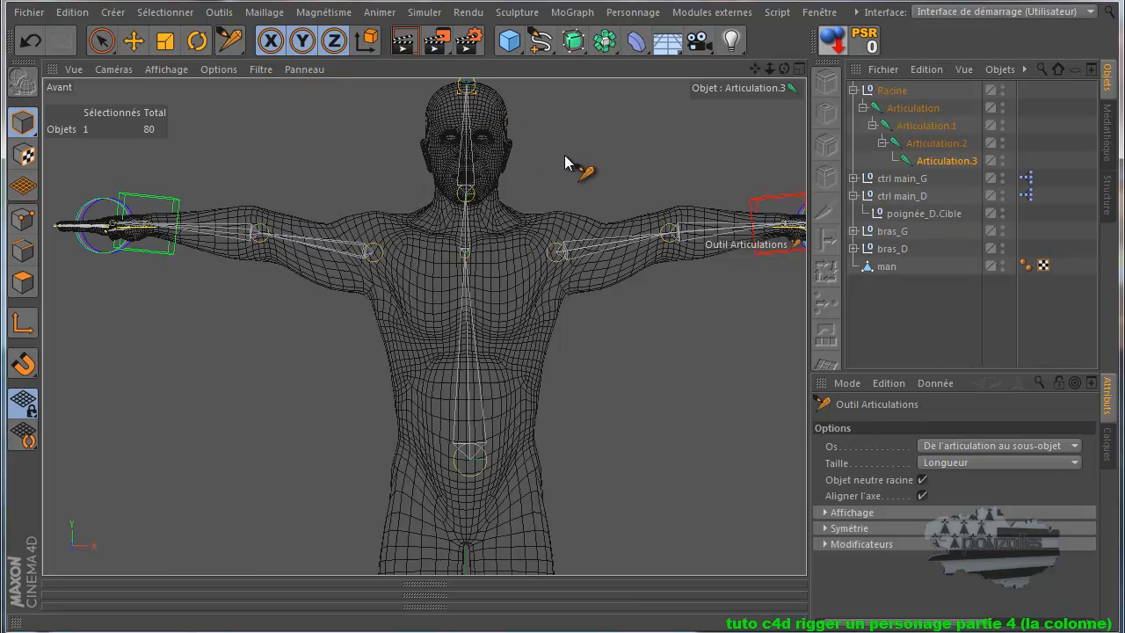
- Hide the bras_G and bras_D arm rigs in the viewport to expose the spine joints in the right side view
middle_click(295, 378)
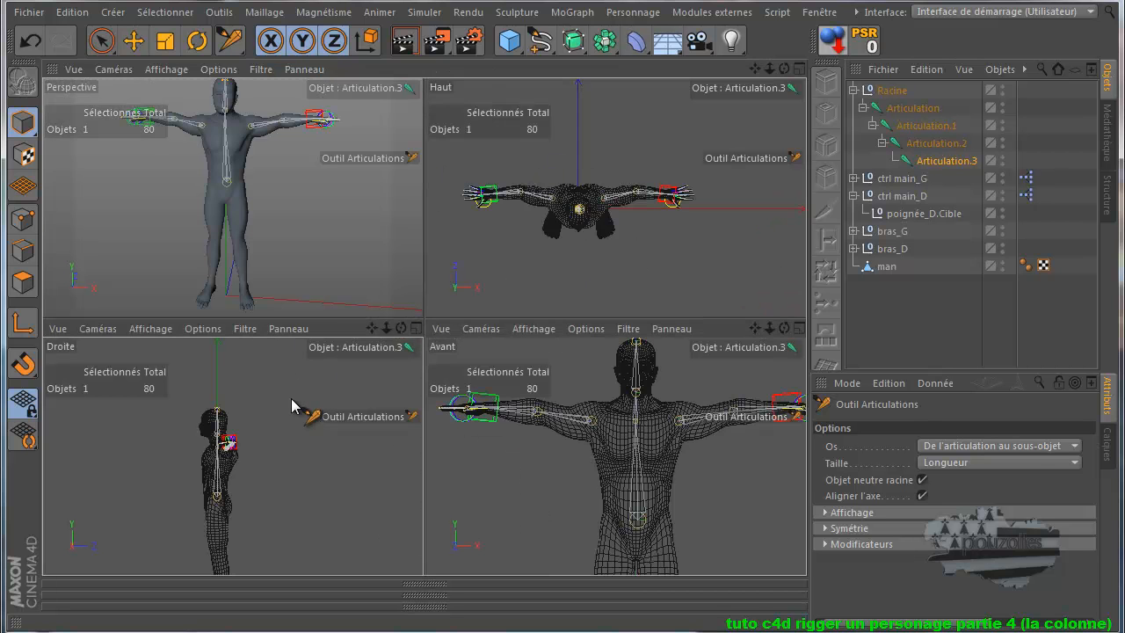
middle_click(294, 397)
scroll(346, 349, up, 5)
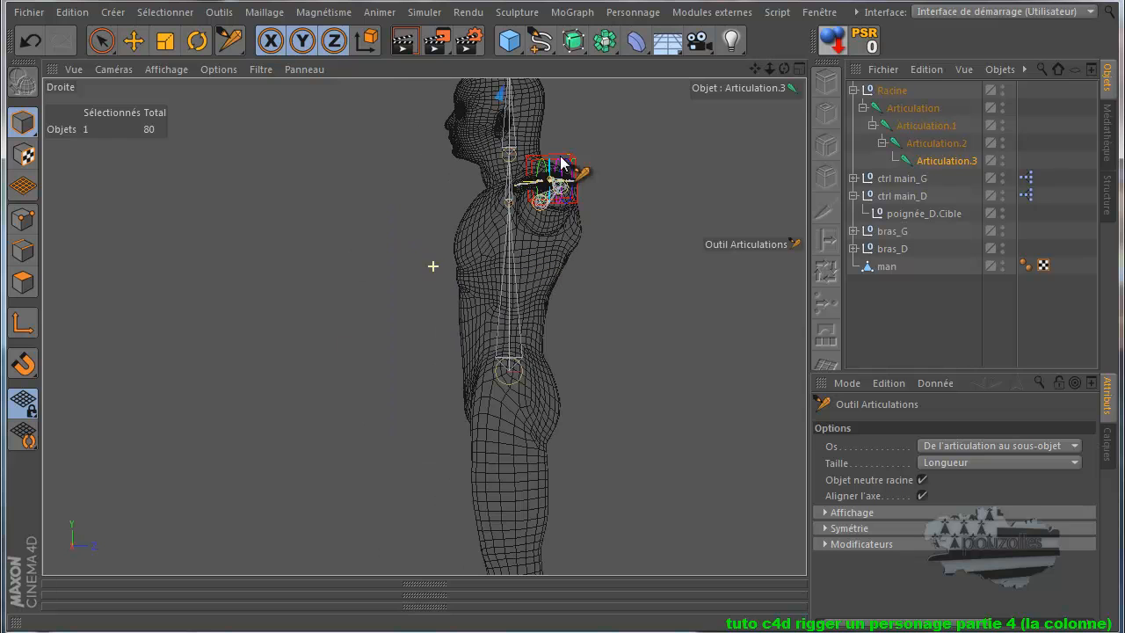
drag(759, 68, 619, 295)
scroll(525, 306, up, 3)
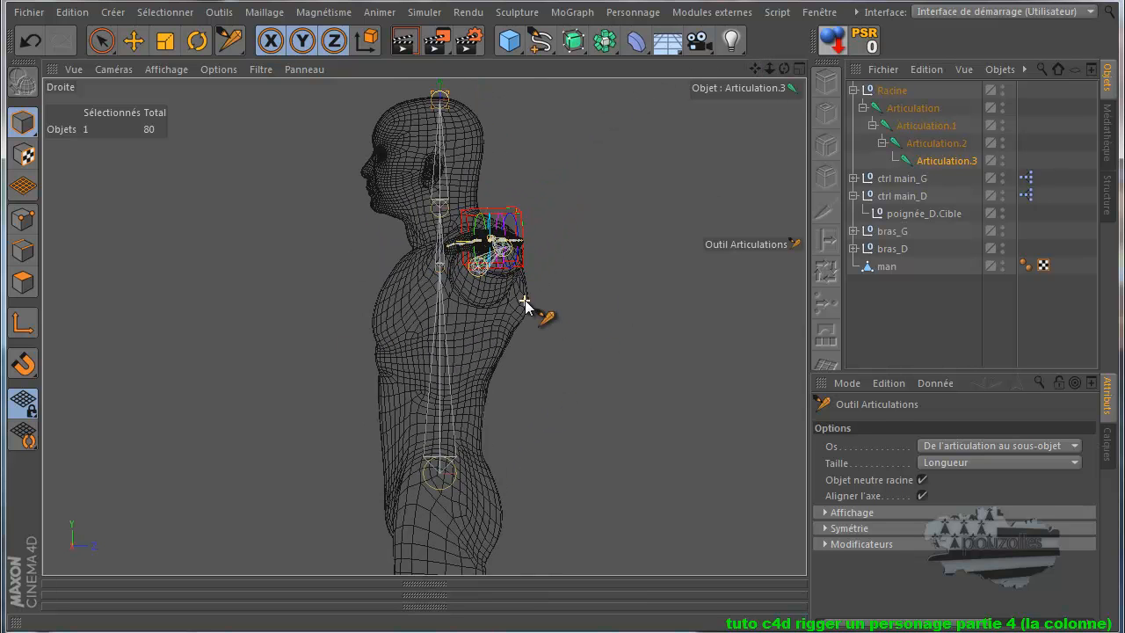
drag(563, 393, 559, 400)
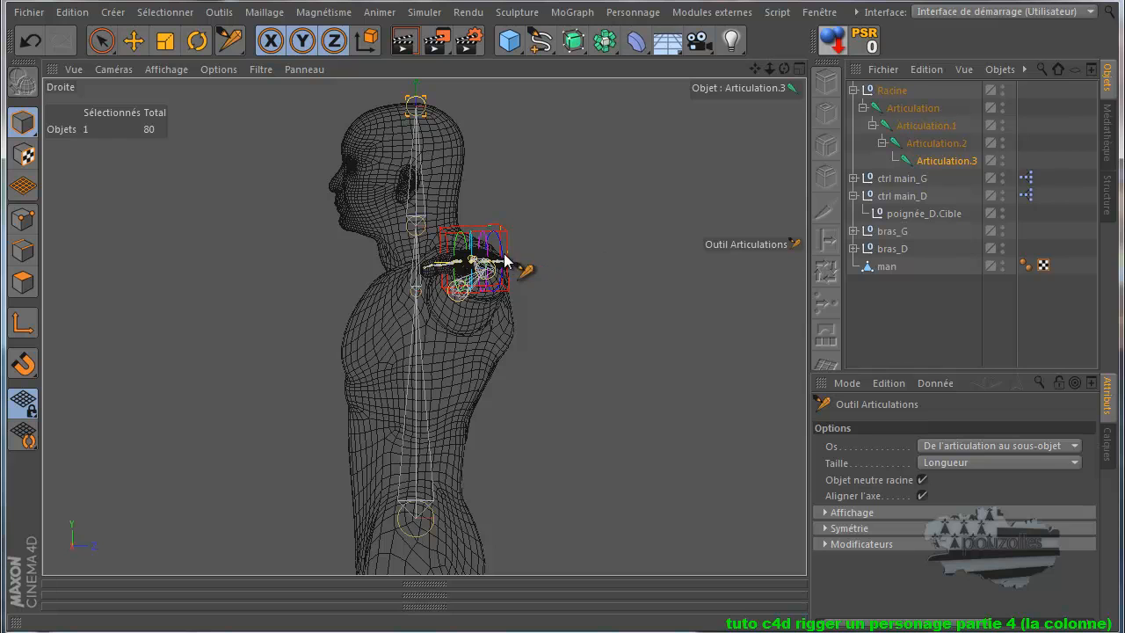
click(1001, 227)
click(1001, 227)
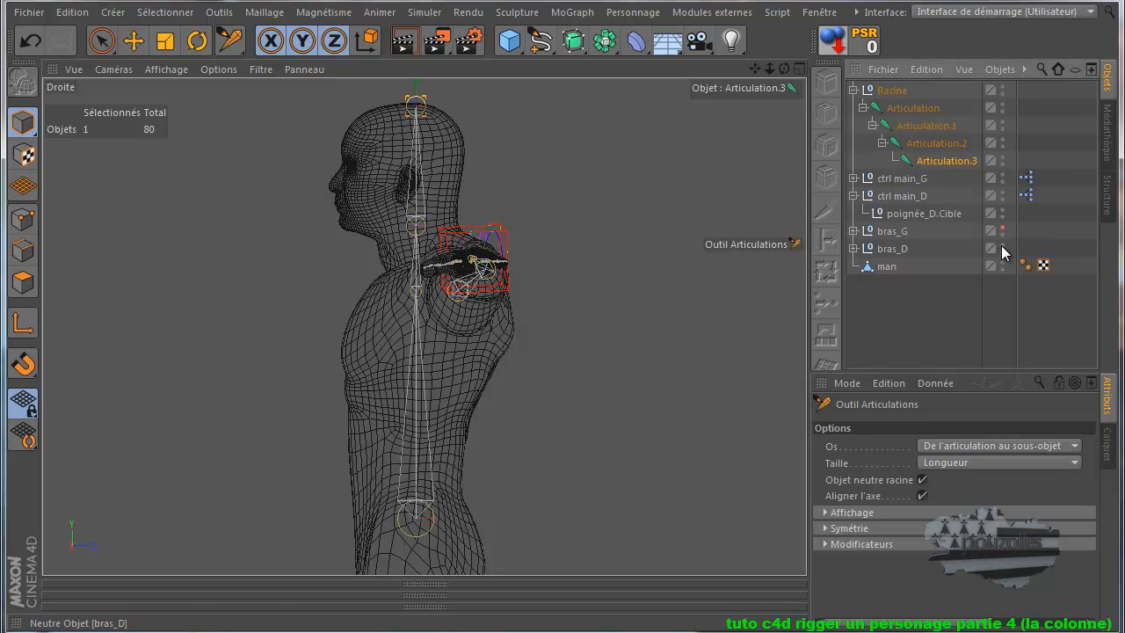
click(1002, 246)
click(1002, 246)
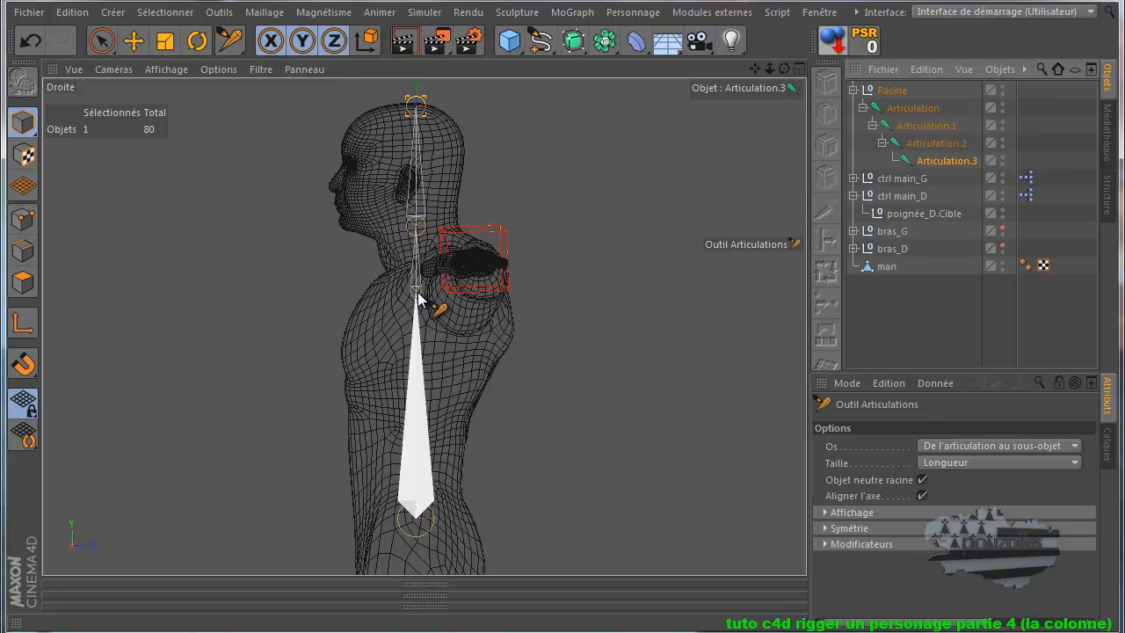
- Move the upper-chest joint Articulation.1 backward and slightly up toward the upper back in the side view
click(930, 142)
click(931, 125)
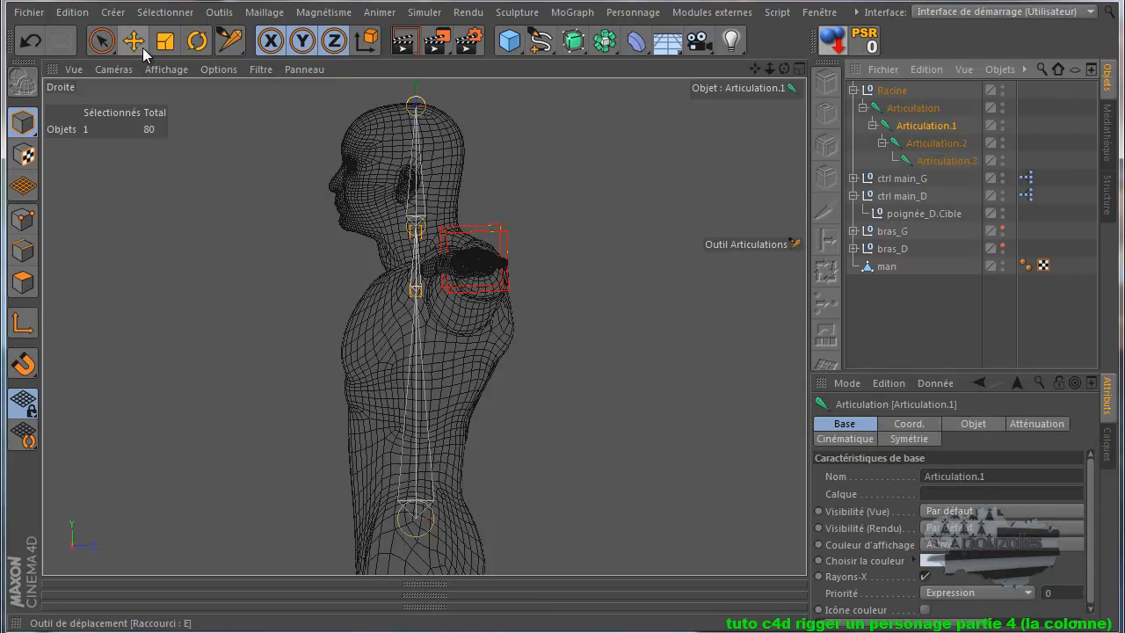
drag(417, 290, 452, 275)
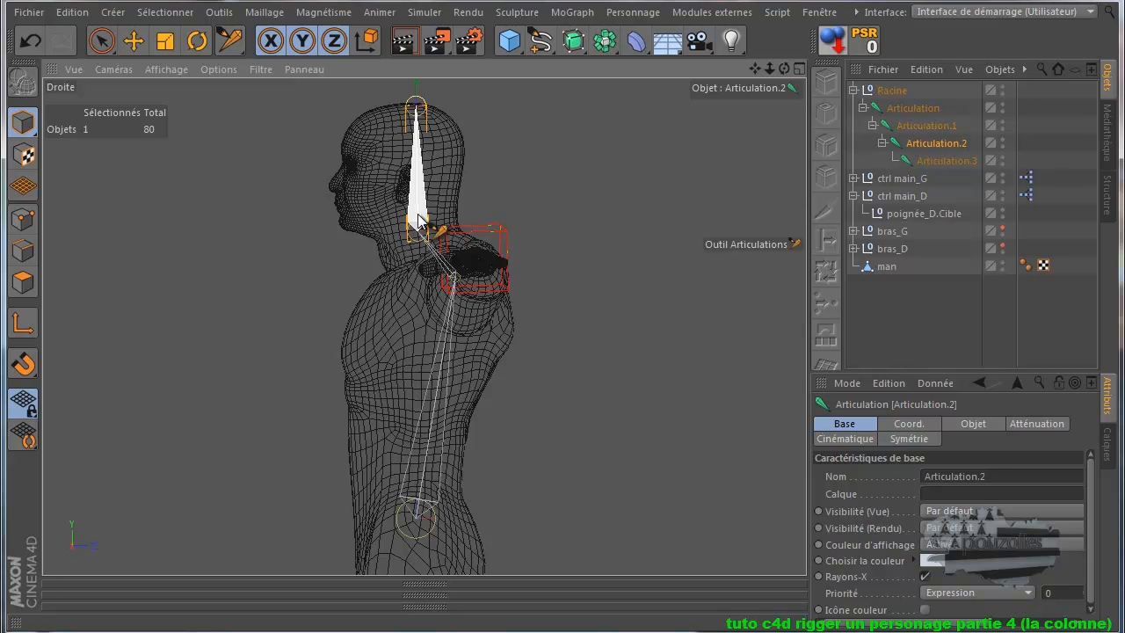
- Fine-tune the spine in the side view, shifting head-top joint Articulation.3 slightly forward and the pelvis joint slightly down and back
click(412, 110)
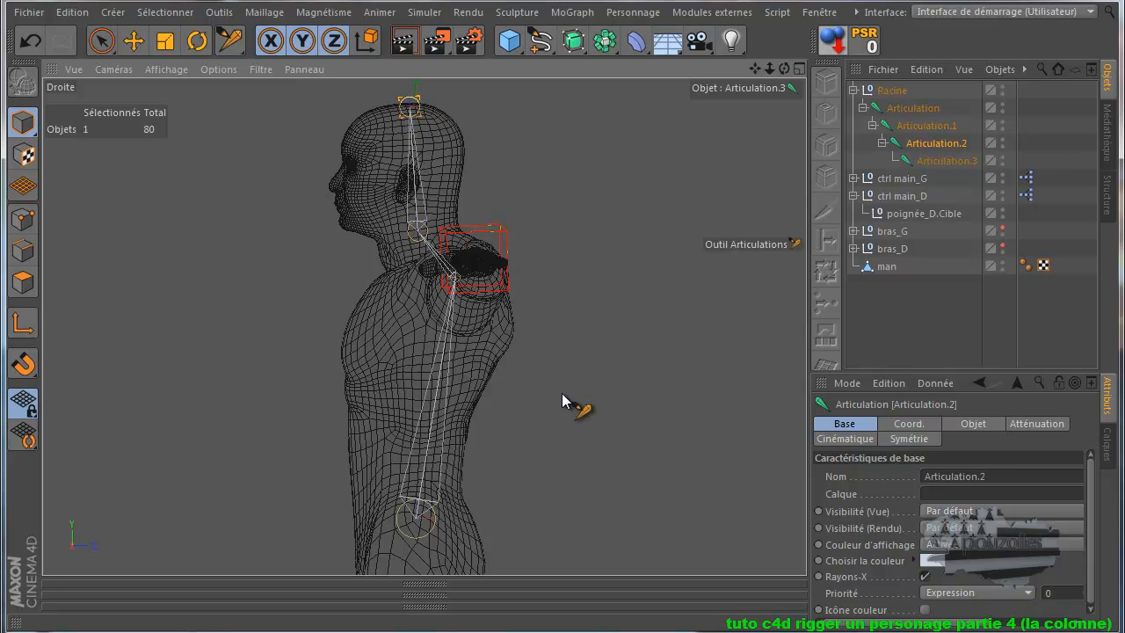
click(418, 527)
scroll(313, 507, down, 2)
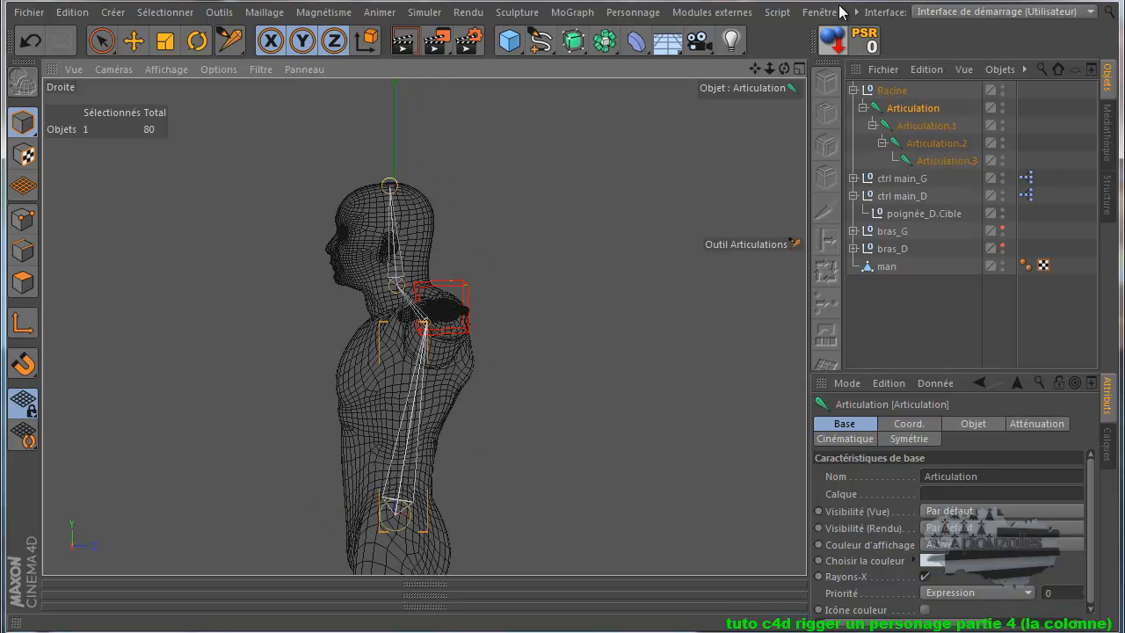
drag(759, 69, 563, 391)
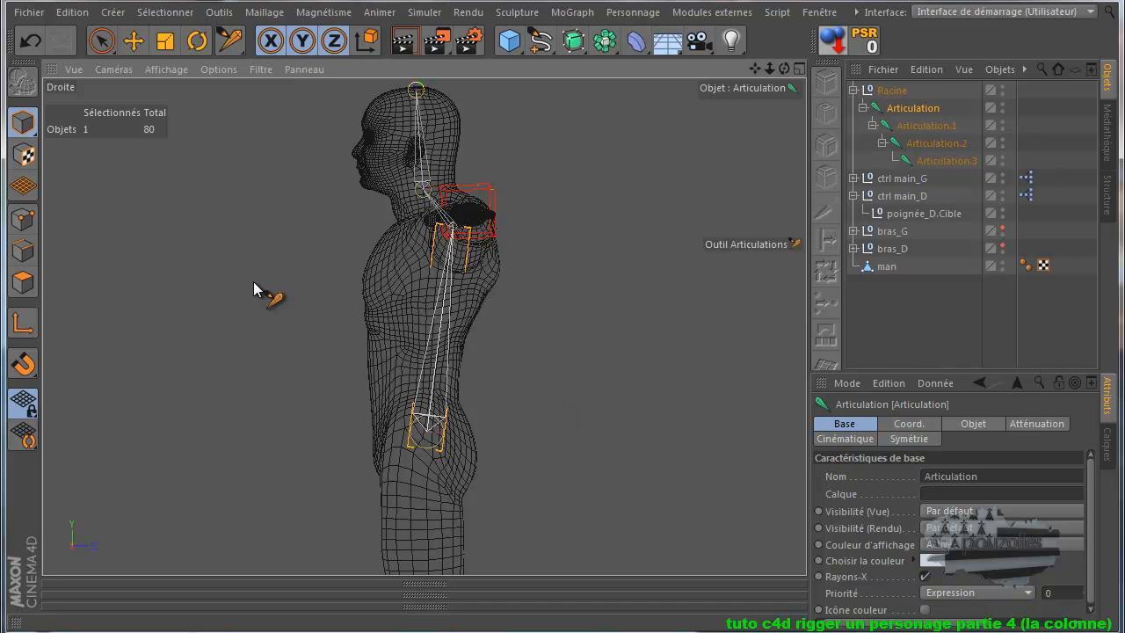
- Rename the root null of the spine joint chain as "colonne"
click(895, 90)
text(c)
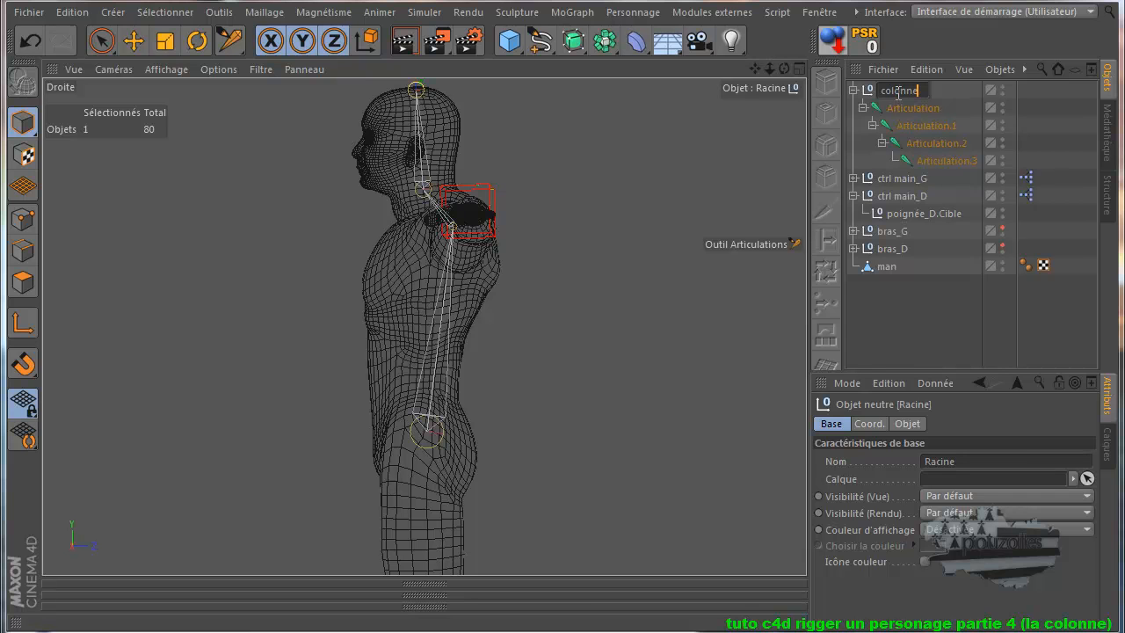
click(914, 300)
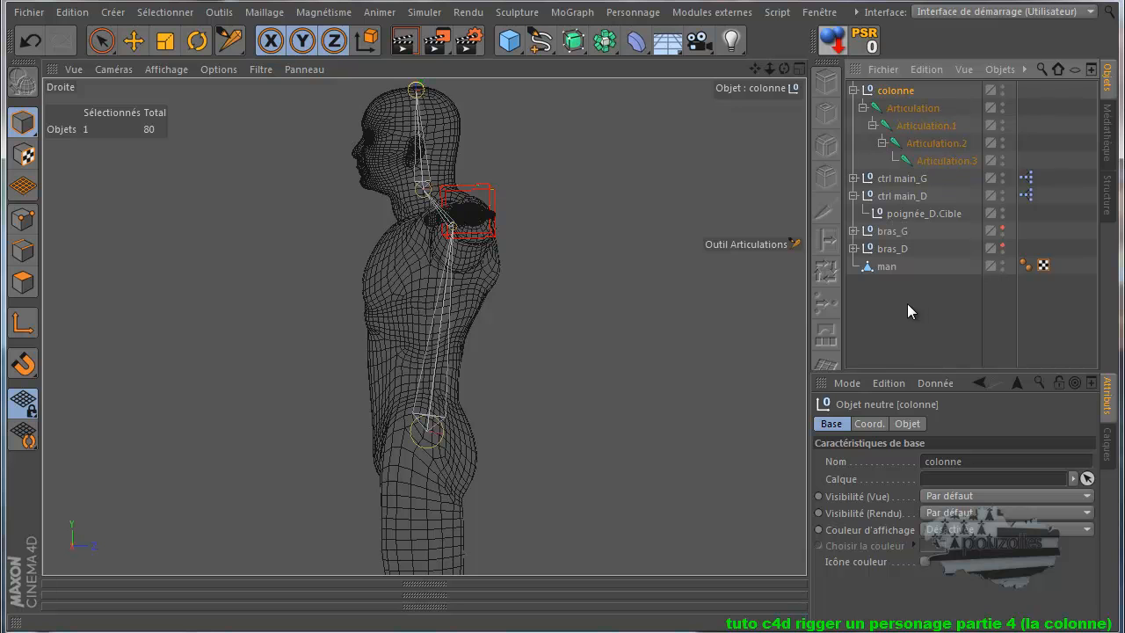
- Show the bras_G and bras_D arm rigs again, viewing the character at an angle in the perspective view
middle_click(278, 334)
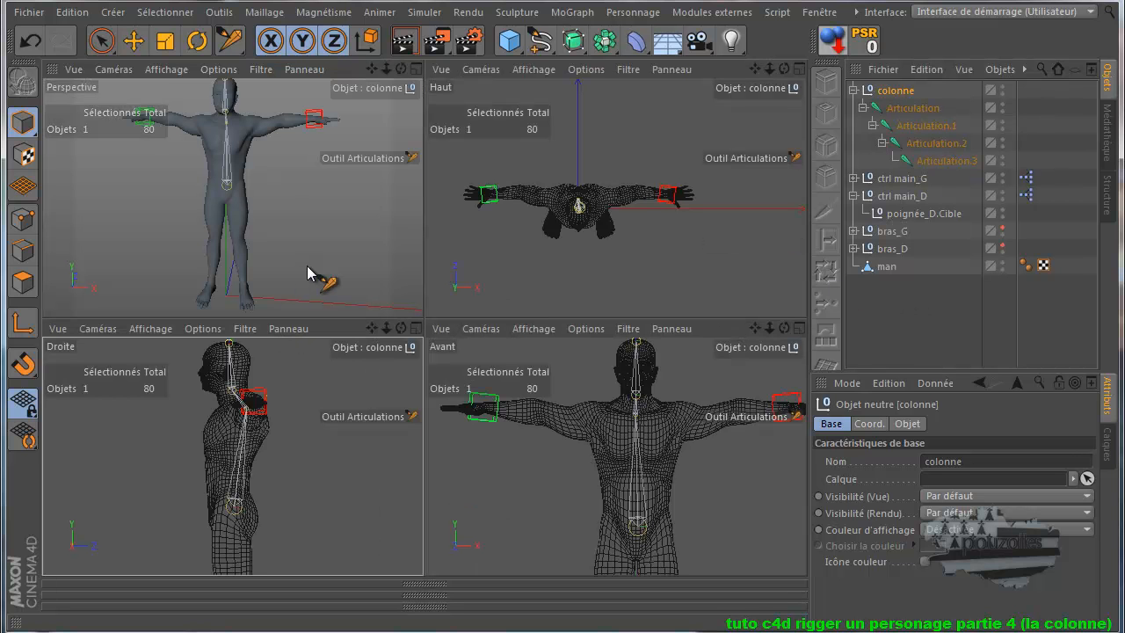
middle_click(362, 248)
drag(754, 68, 769, 121)
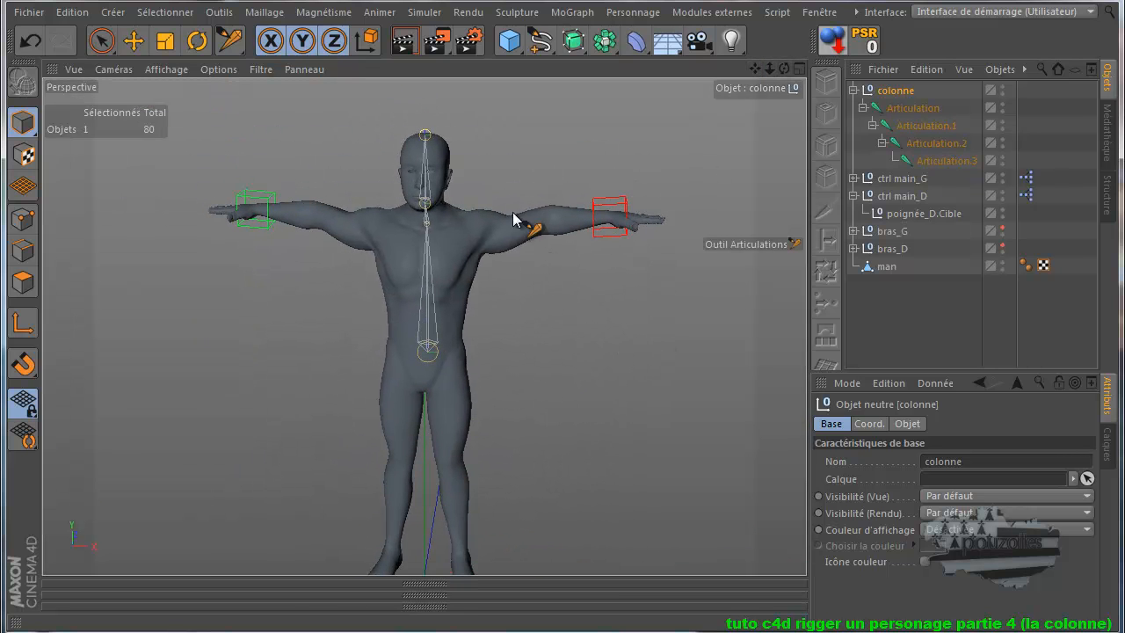
scroll(509, 206, up, 3)
mouse_move(785, 69)
mouse_down()
mouse_move(562, 392)
mouse_move(795, 72)
mouse_up()
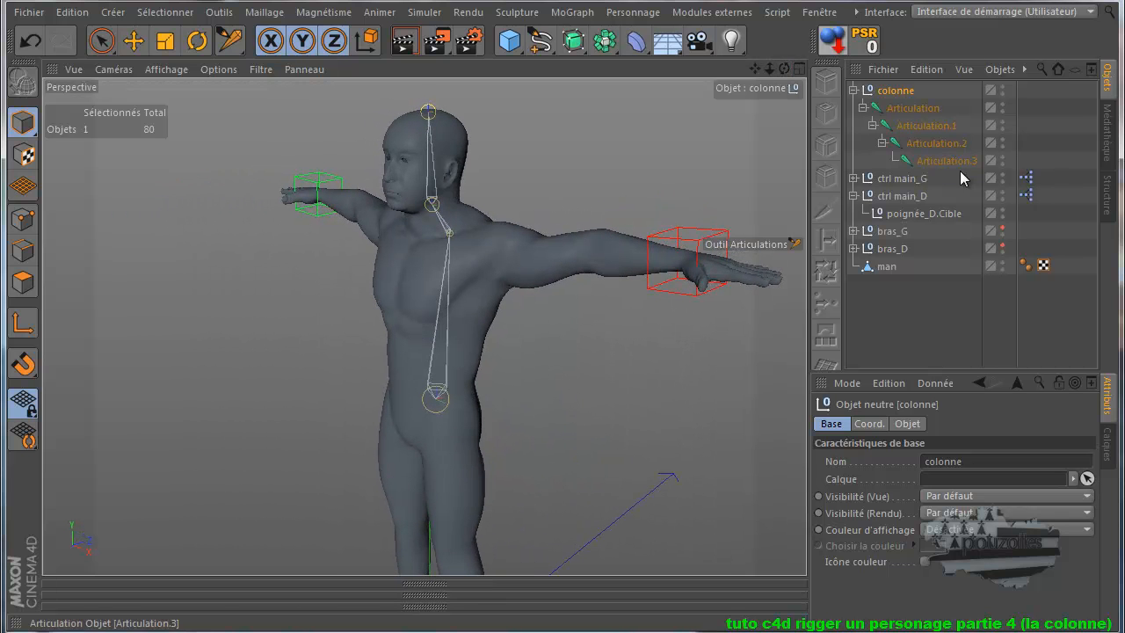
click(1001, 228)
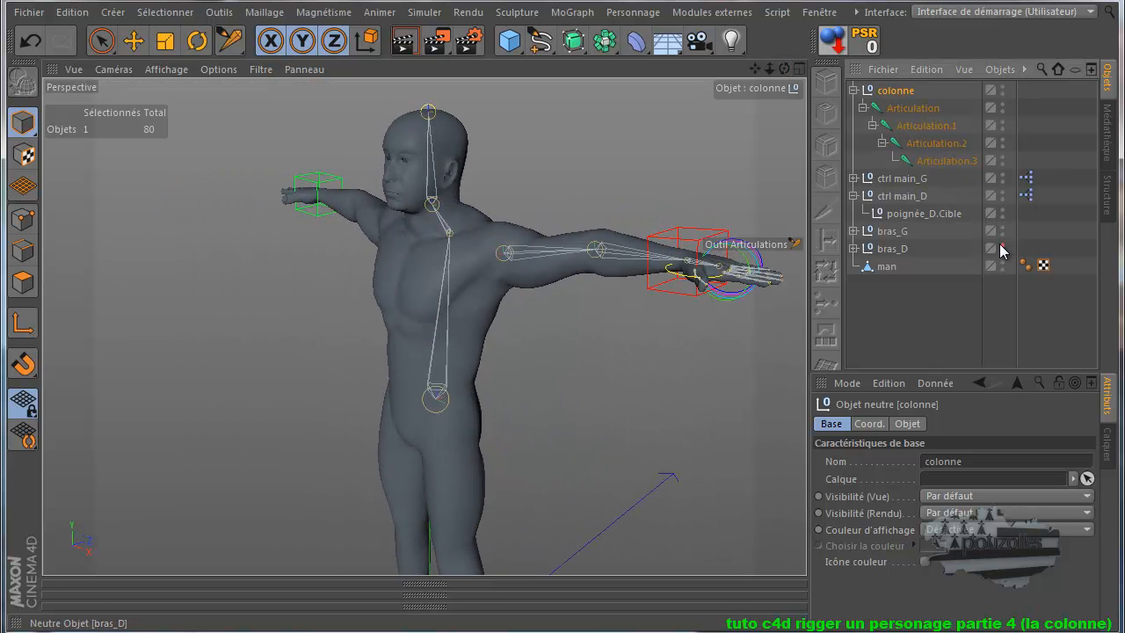
click(1002, 249)
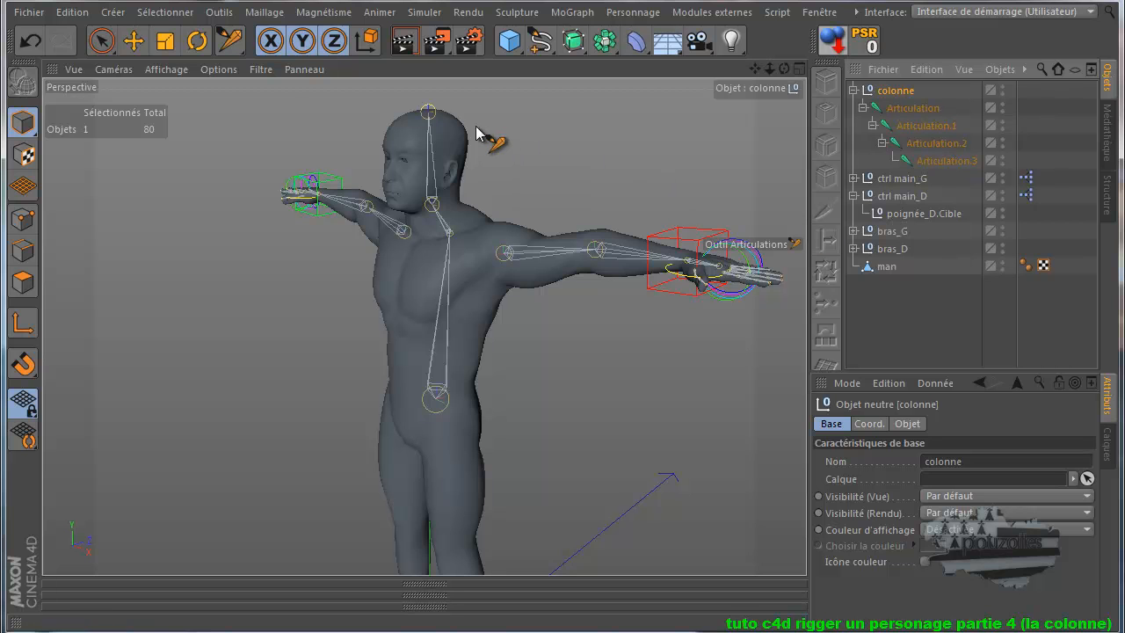
- Try rotating the pelvis joint Articulation to test how the spine bends, and undo the rotation
click(132, 42)
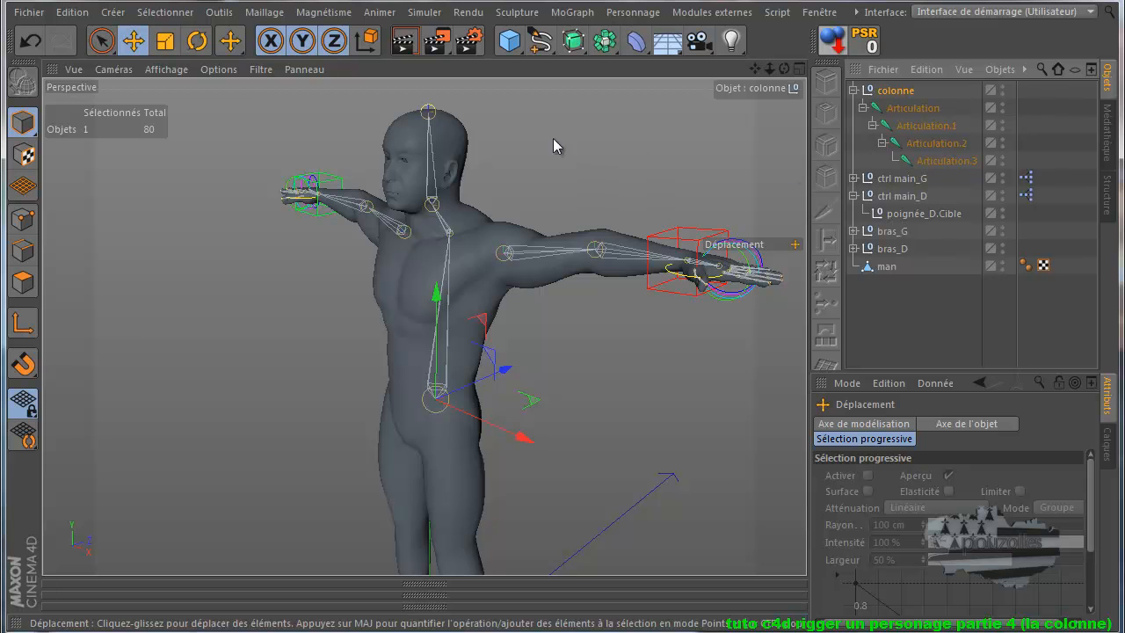
click(197, 41)
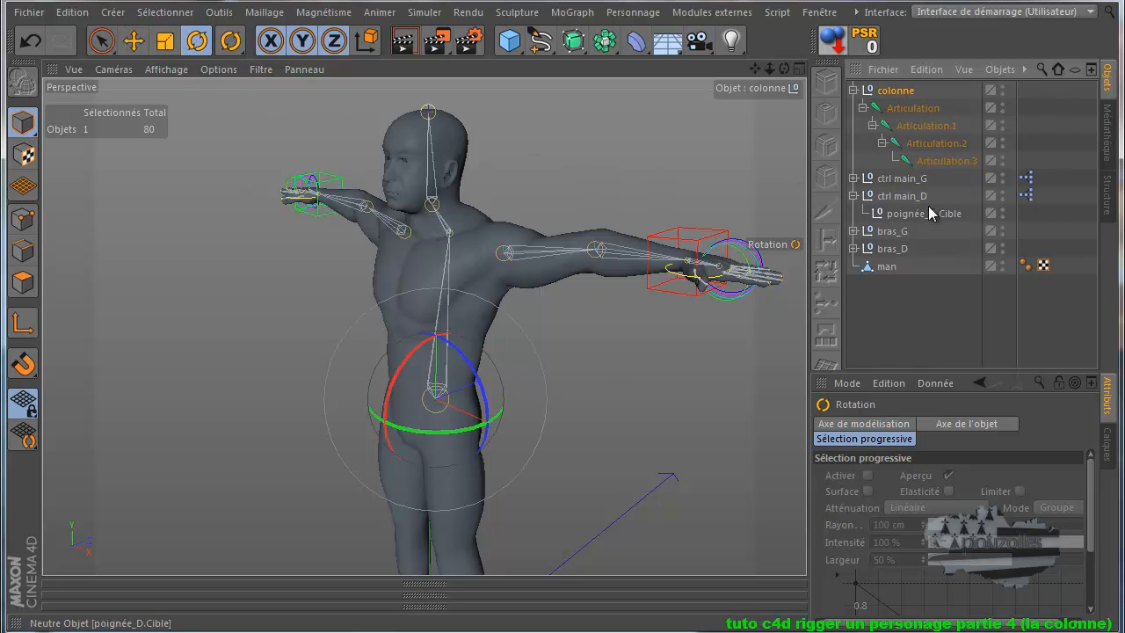
click(945, 162)
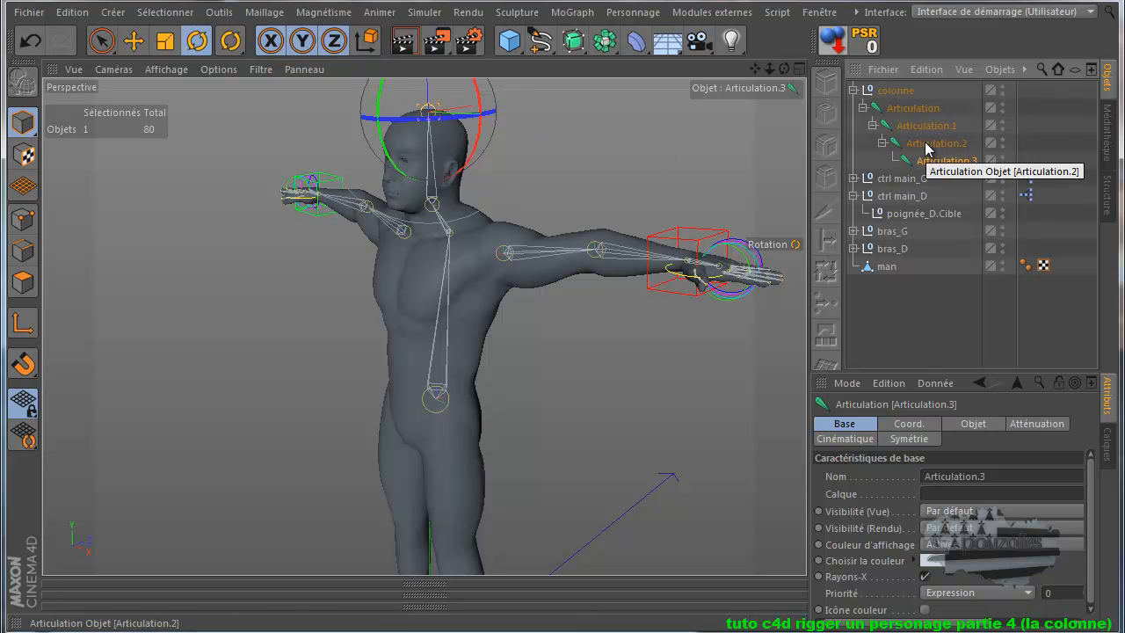
click(913, 109)
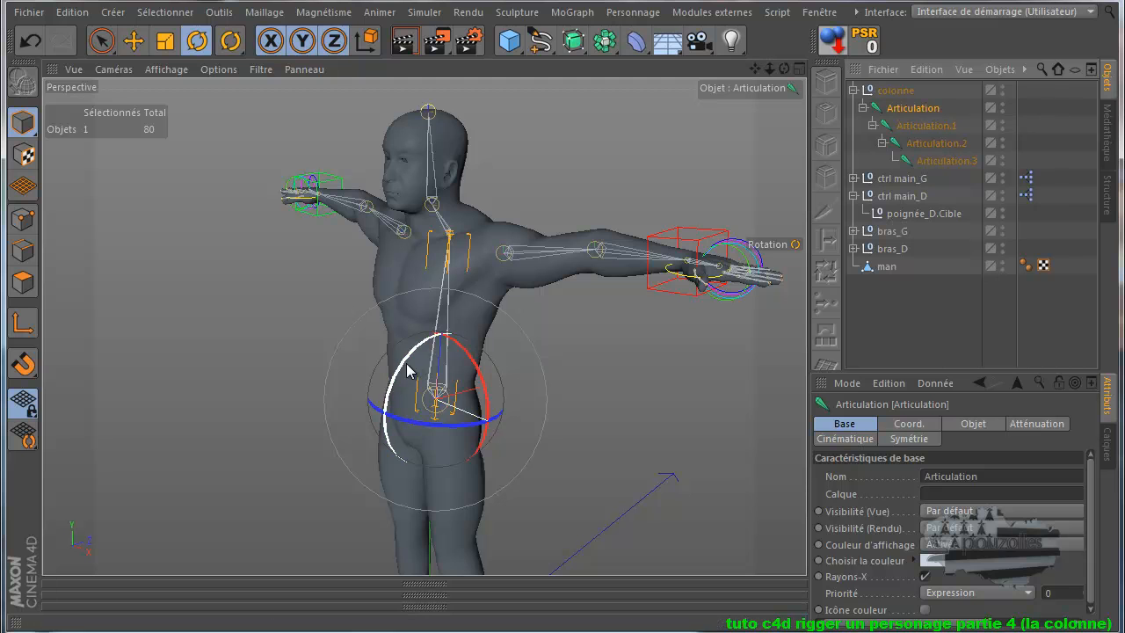
mouse_move(406, 370)
mouse_down()
mouse_move(390, 382)
mouse_move(402, 364)
mouse_up()
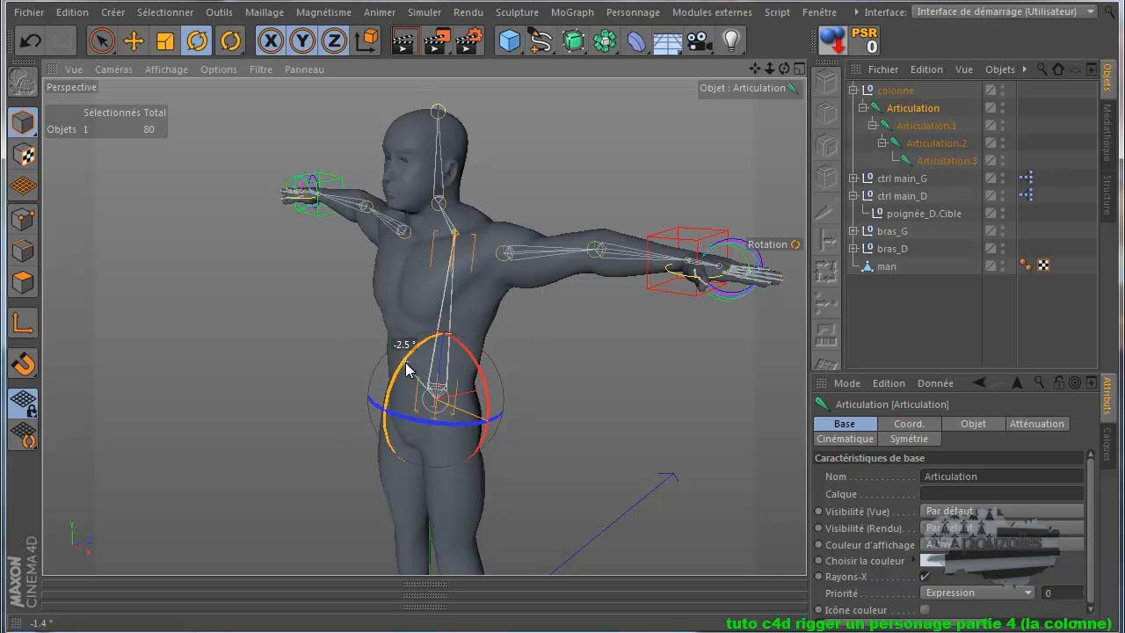
click(31, 40)
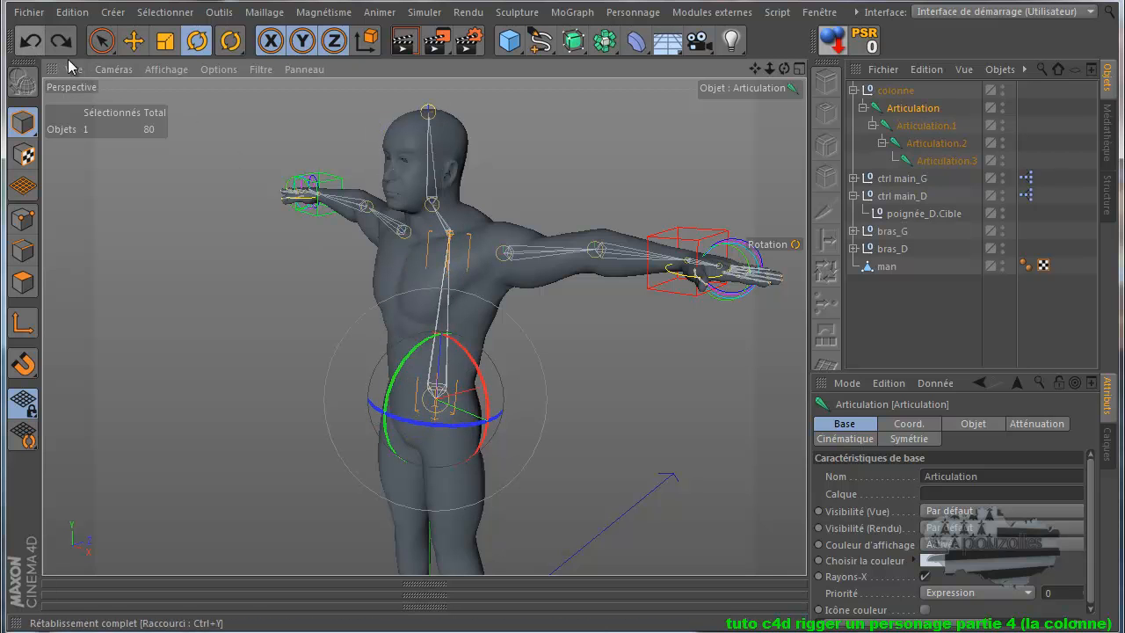
- Try rotating the neck joint Articulation.2 to test the head movement, undo the rotations and clear the selection
click(929, 144)
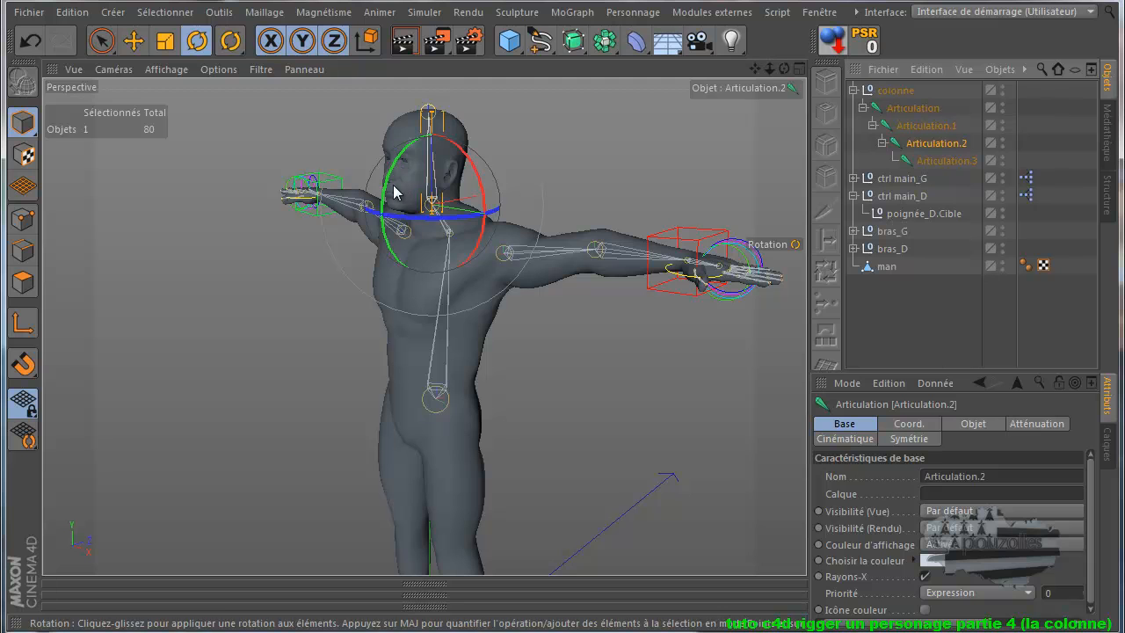
mouse_move(390, 188)
mouse_down()
mouse_move(397, 204)
mouse_move(402, 184)
mouse_up()
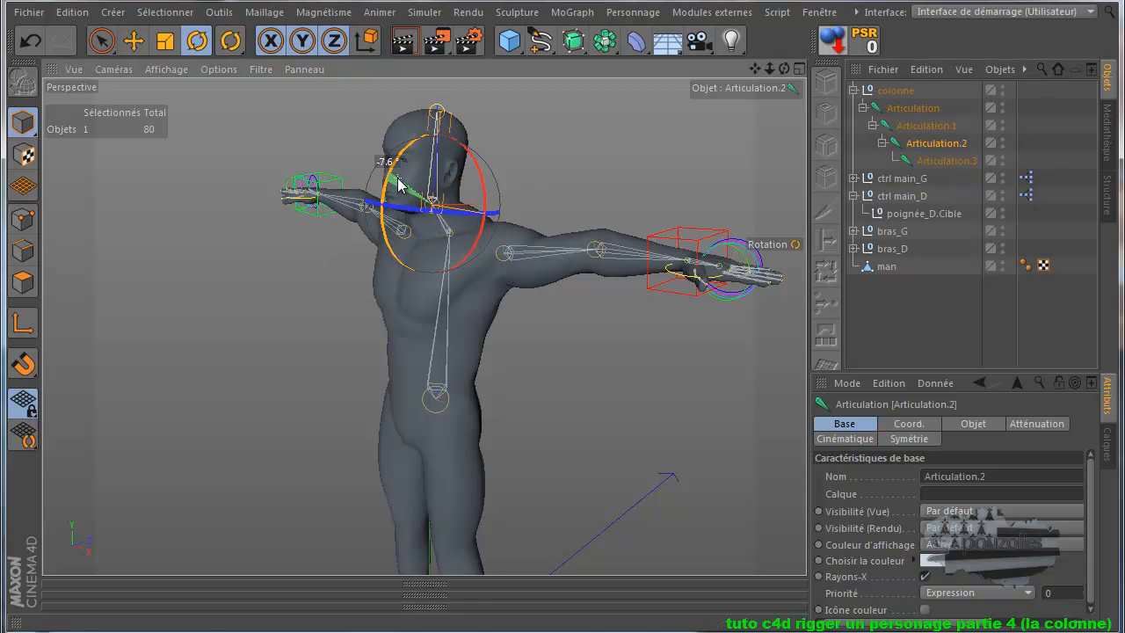
click(24, 42)
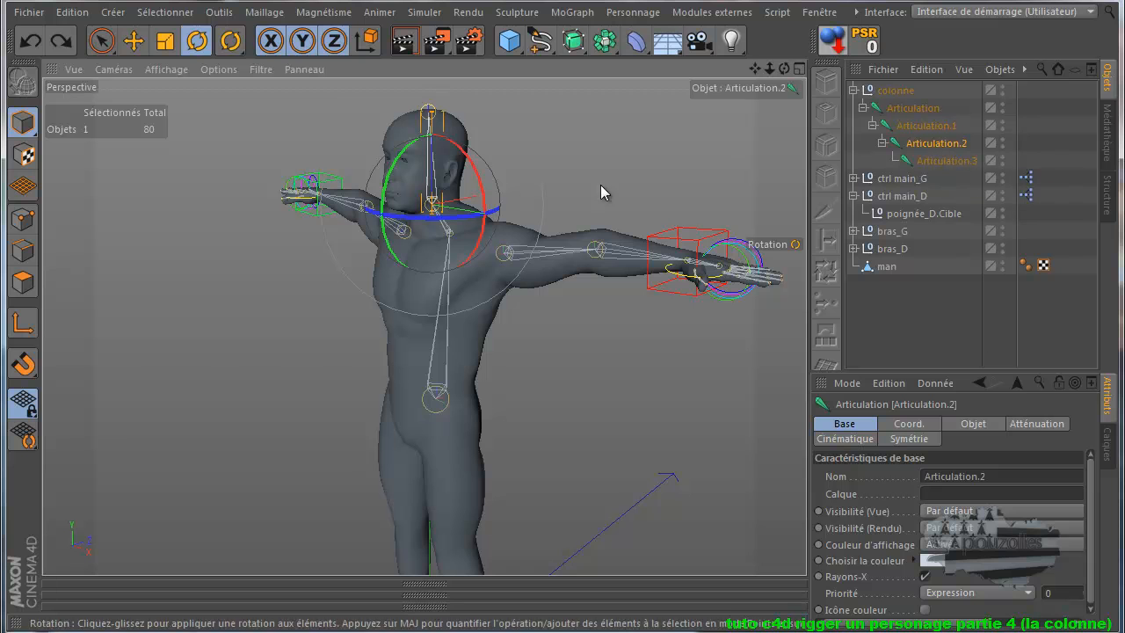
mouse_move(416, 216)
mouse_down()
mouse_move(427, 219)
mouse_move(411, 219)
mouse_up()
click(31, 42)
click(174, 347)
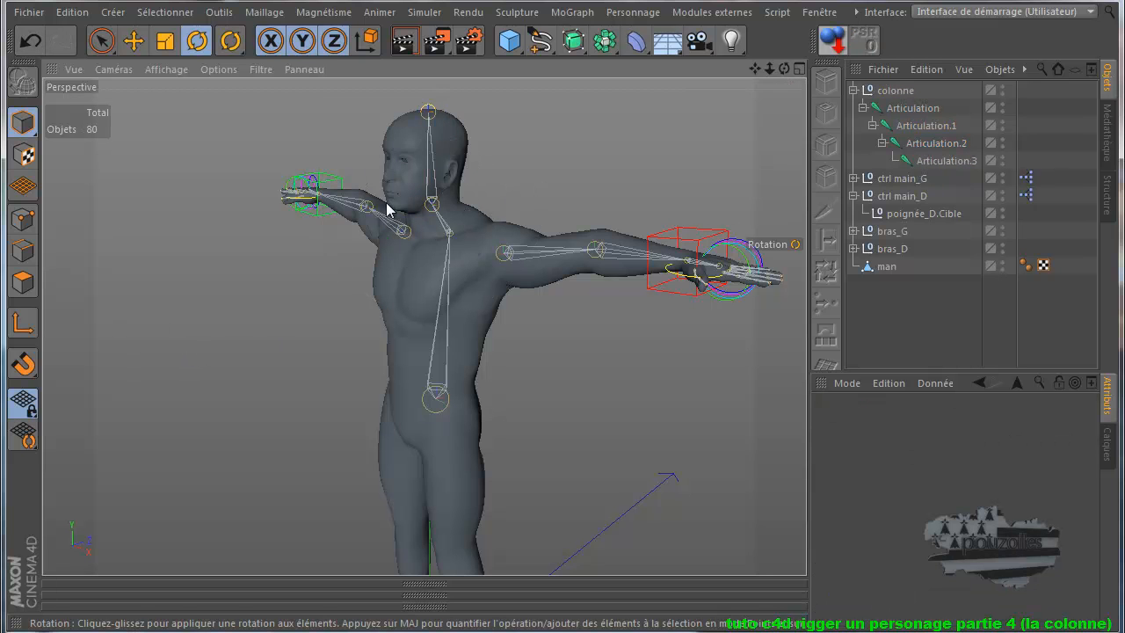
- Group joint Articulation.2 with its child under a new null inside Articulation.1 and expand the null's hierarchy
click(926, 149)
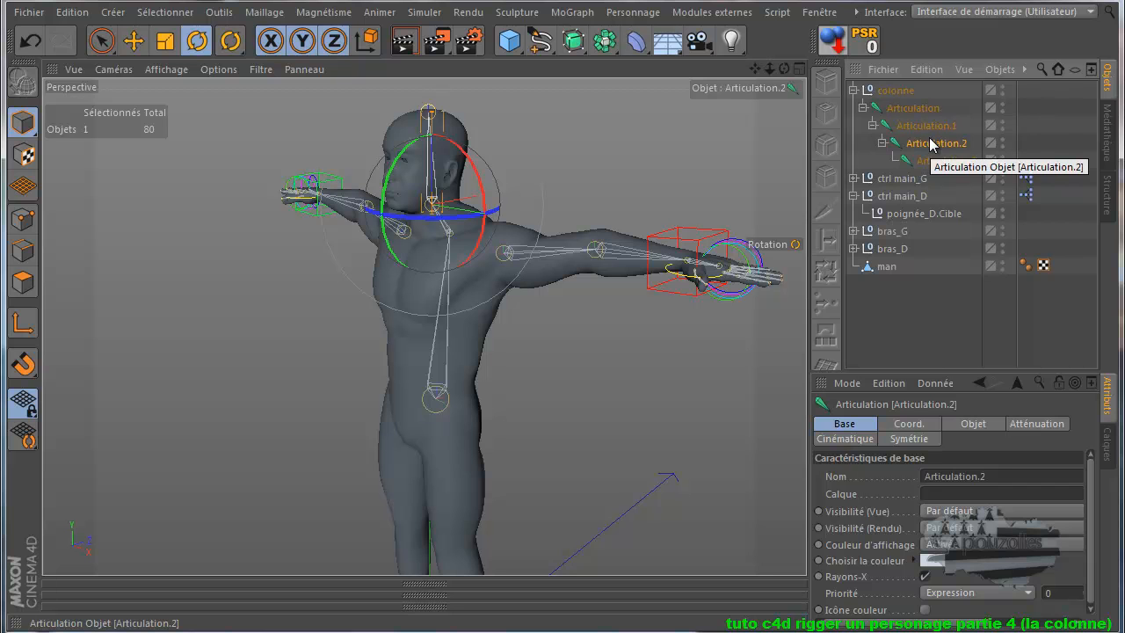
key(alt+g)
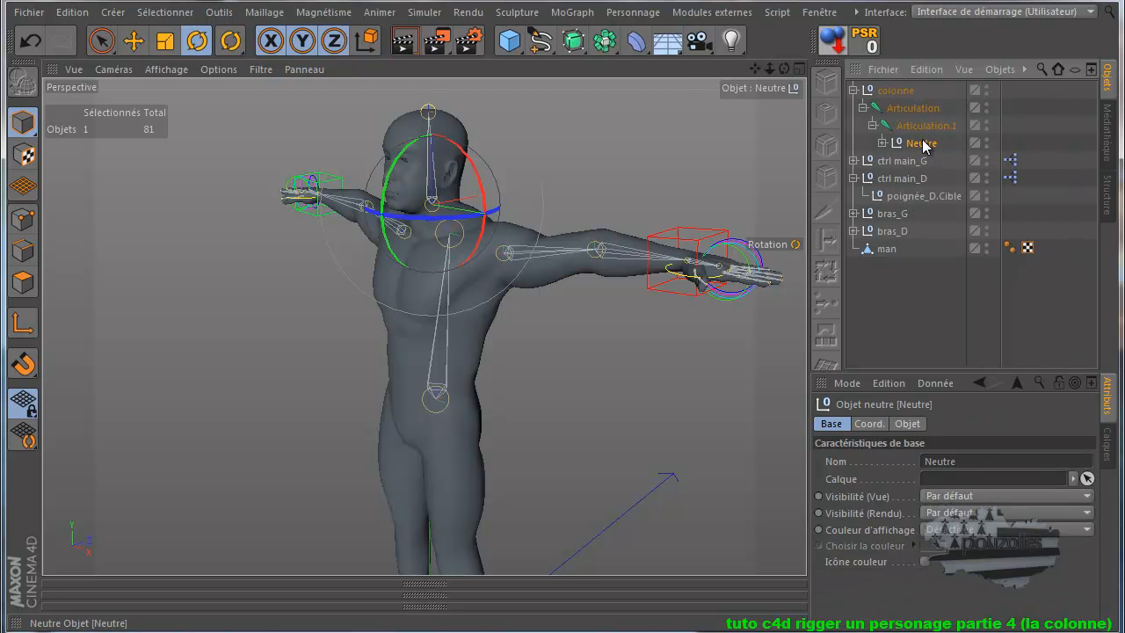
click(593, 157)
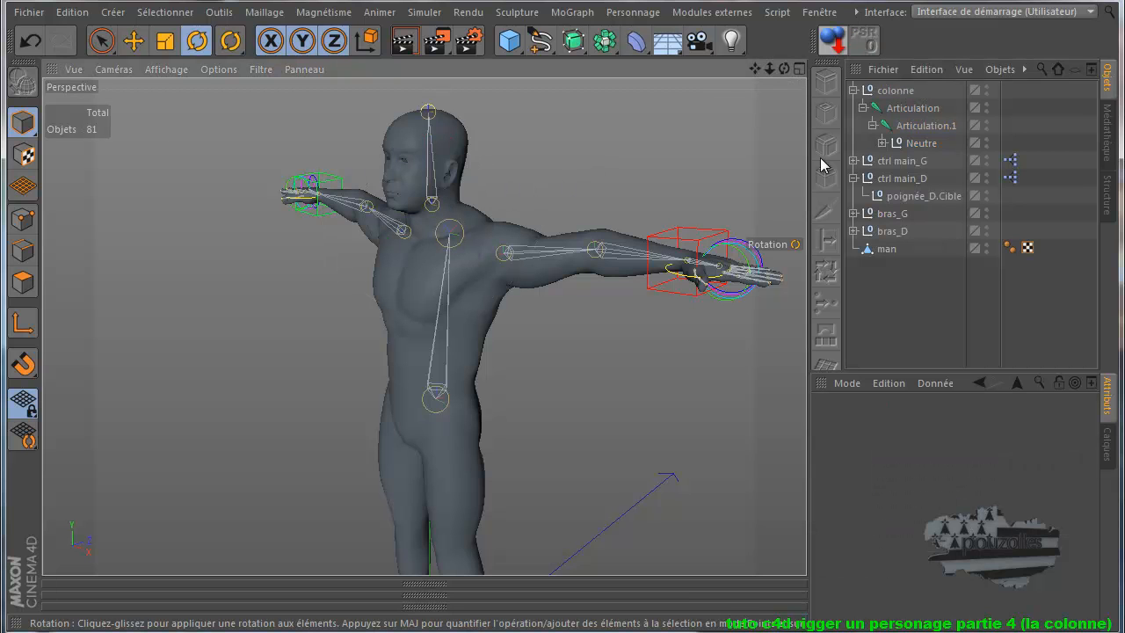
click(882, 143)
click(921, 143)
click(930, 160)
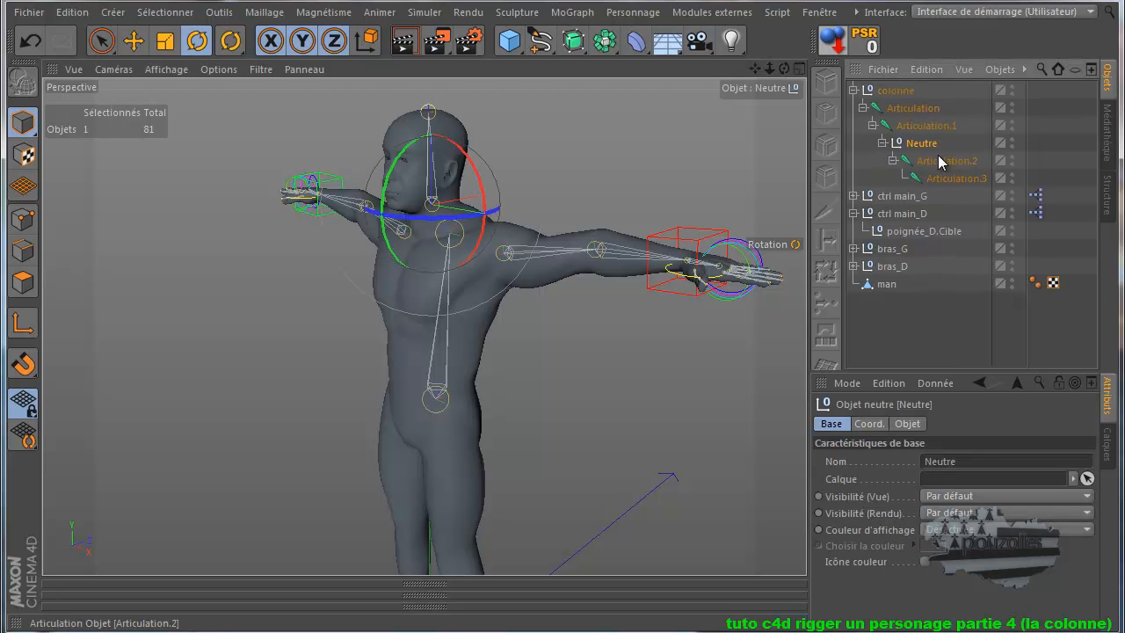
click(940, 179)
- Rename the new null above Articulation.2 as "ctrl tête"
click(927, 146)
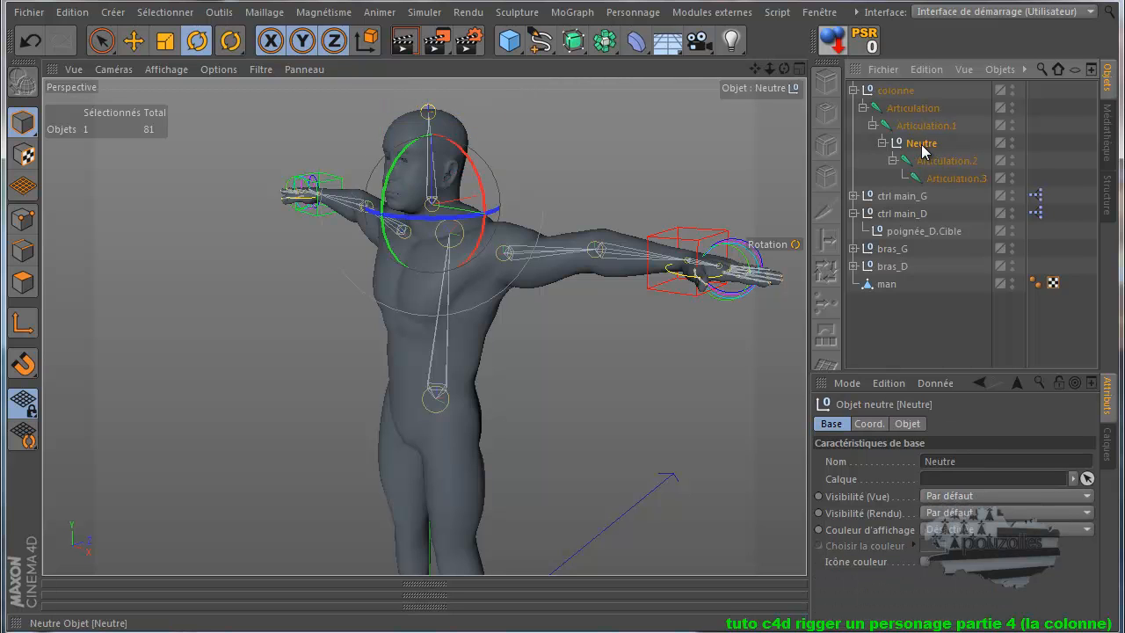
double_click(923, 146)
text(ctrl tête)
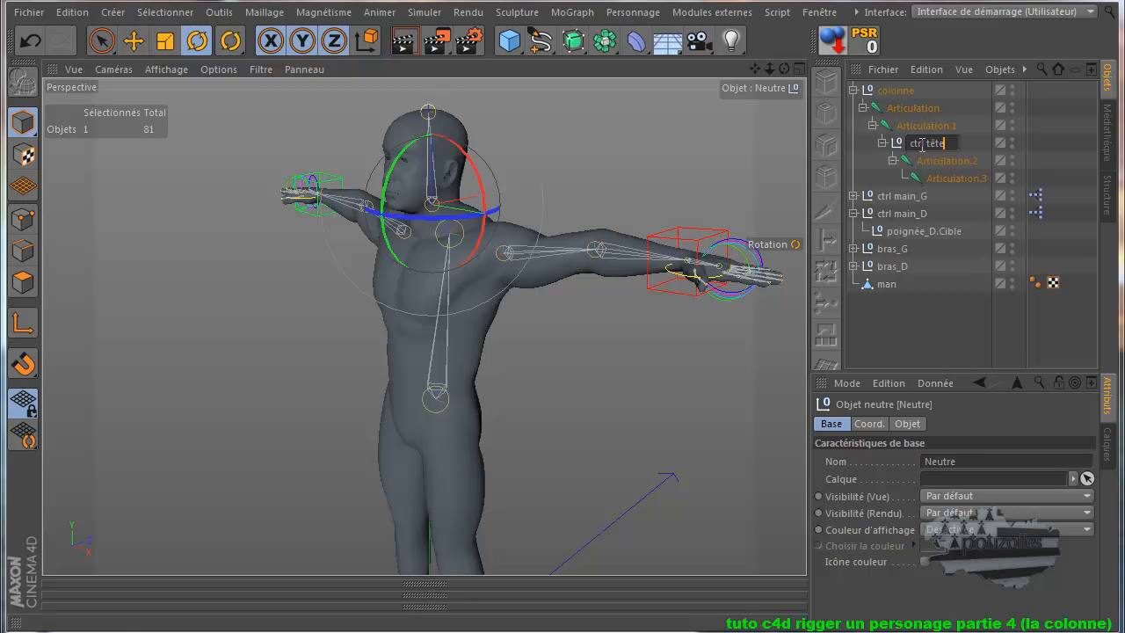
key(Return)
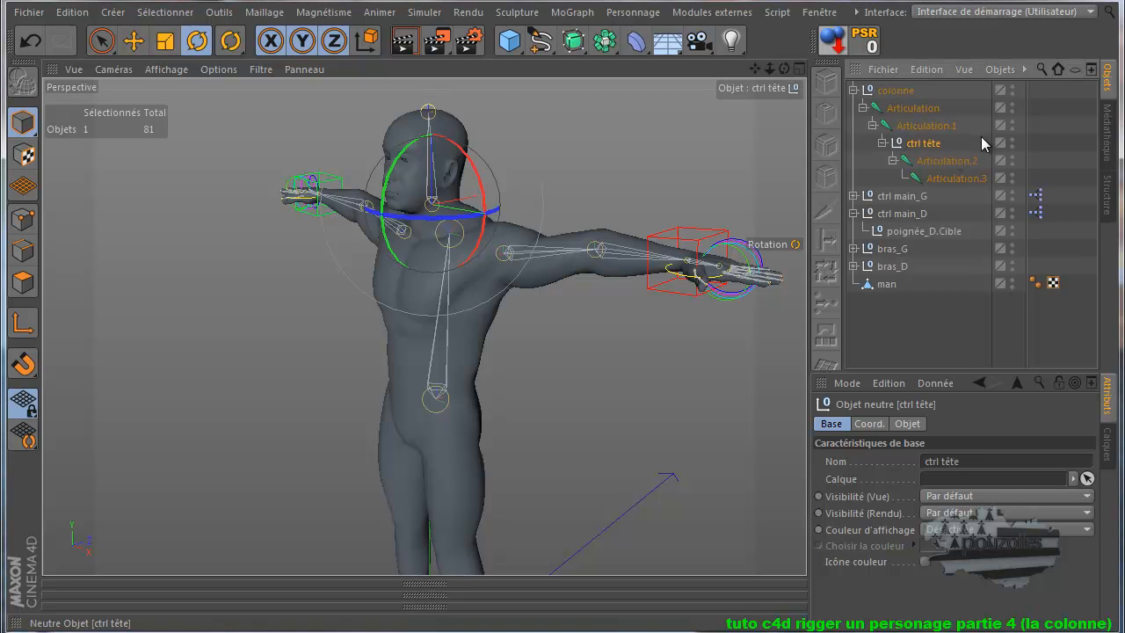
- Set the display color of ctrl tête to Activée and choose a saturated magenta with a hue of 293°
click(831, 425)
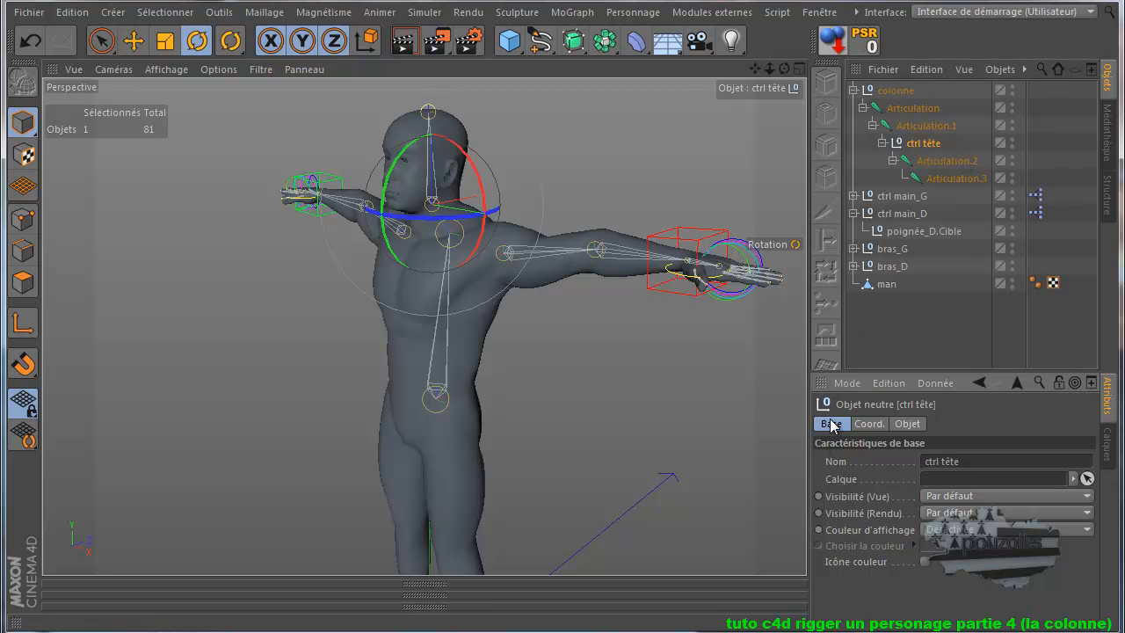
click(994, 531)
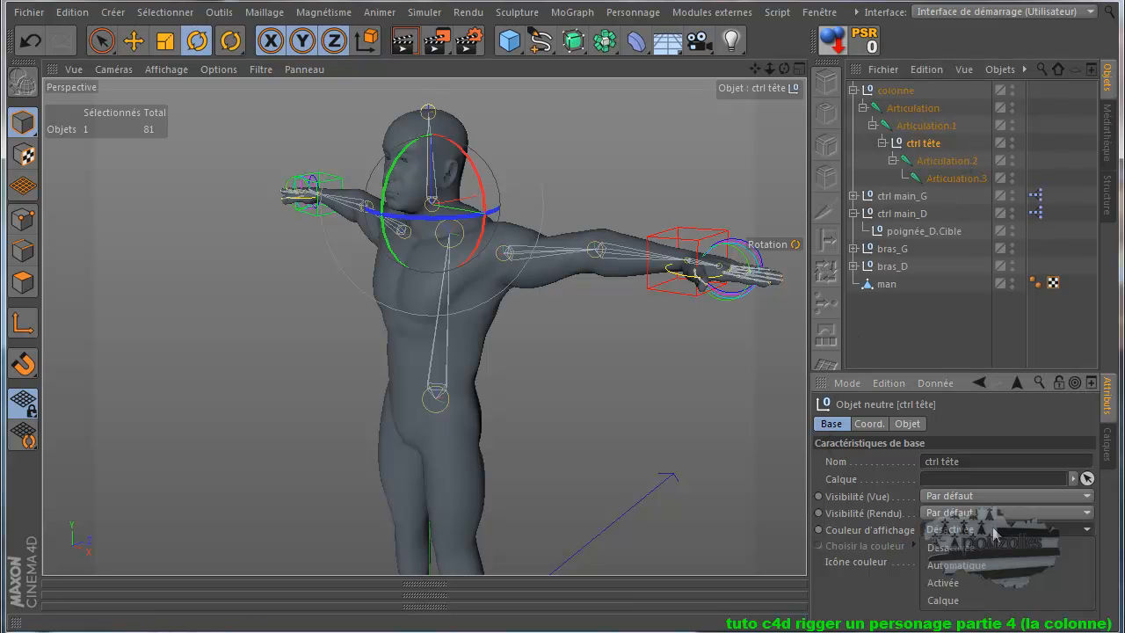
click(960, 581)
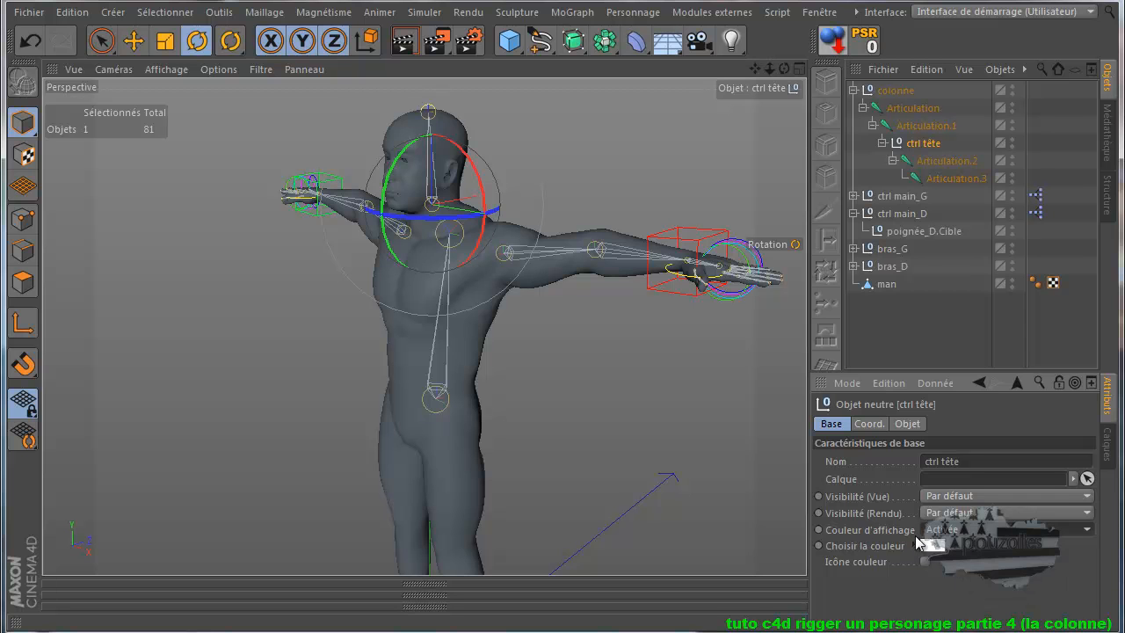
click(934, 546)
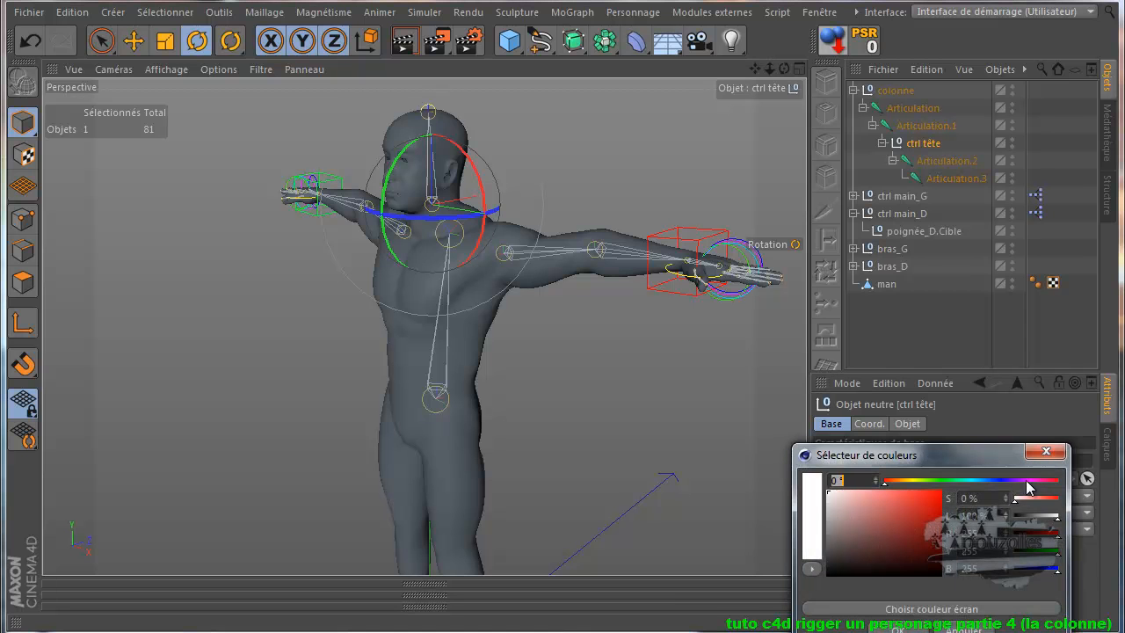
click(1025, 481)
drag(938, 506, 936, 500)
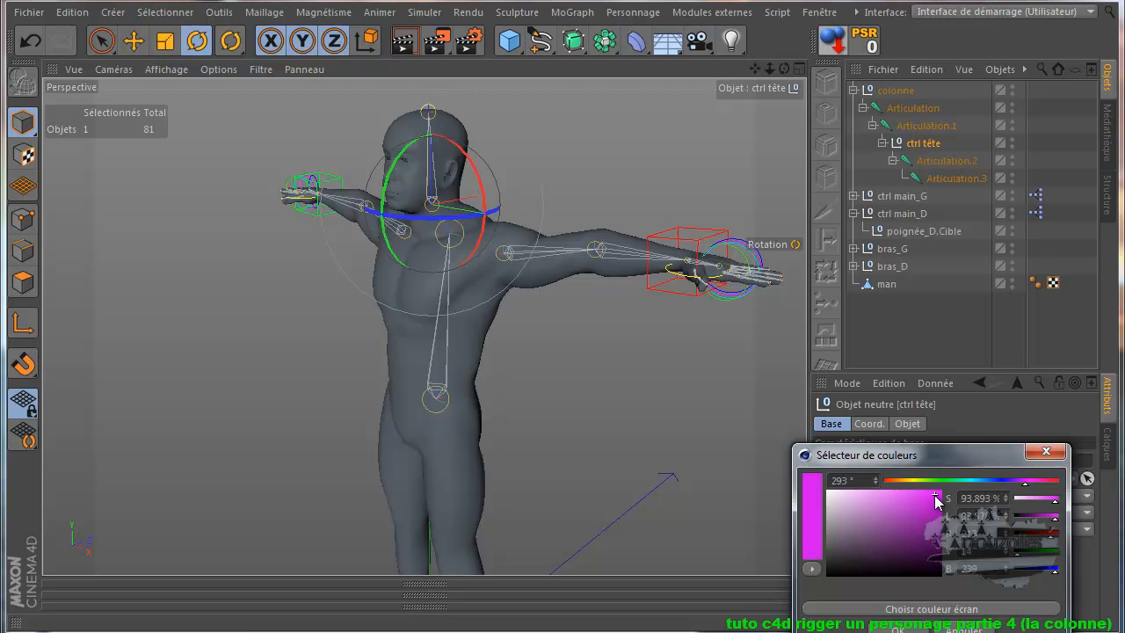
click(908, 629)
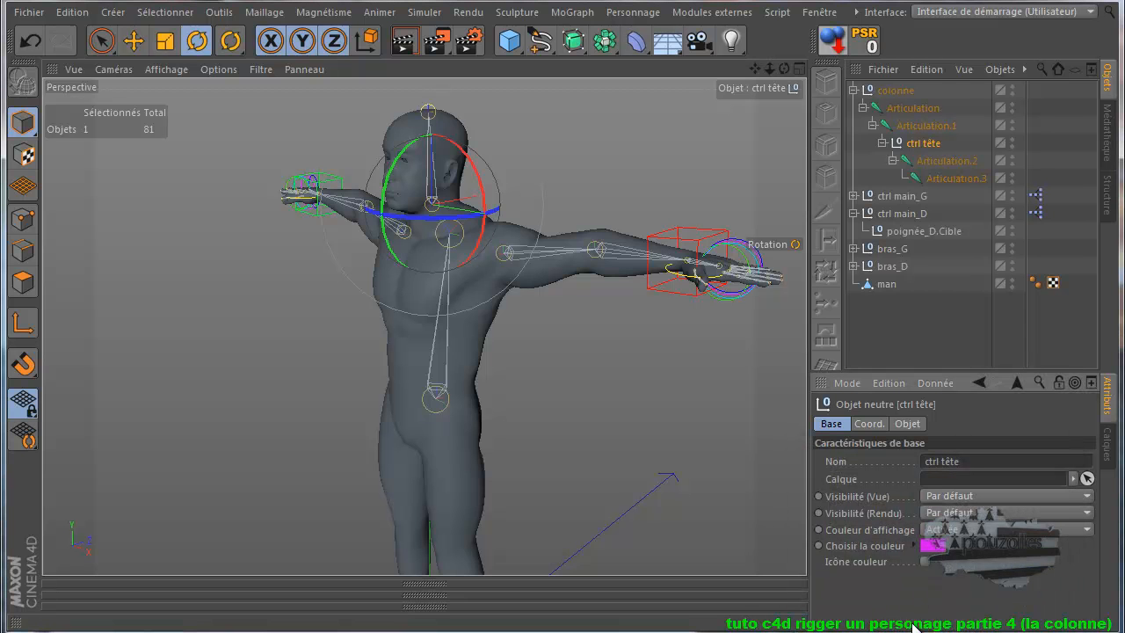
- Set the display shape of the ctrl tête null to Cercle
click(907, 424)
click(967, 462)
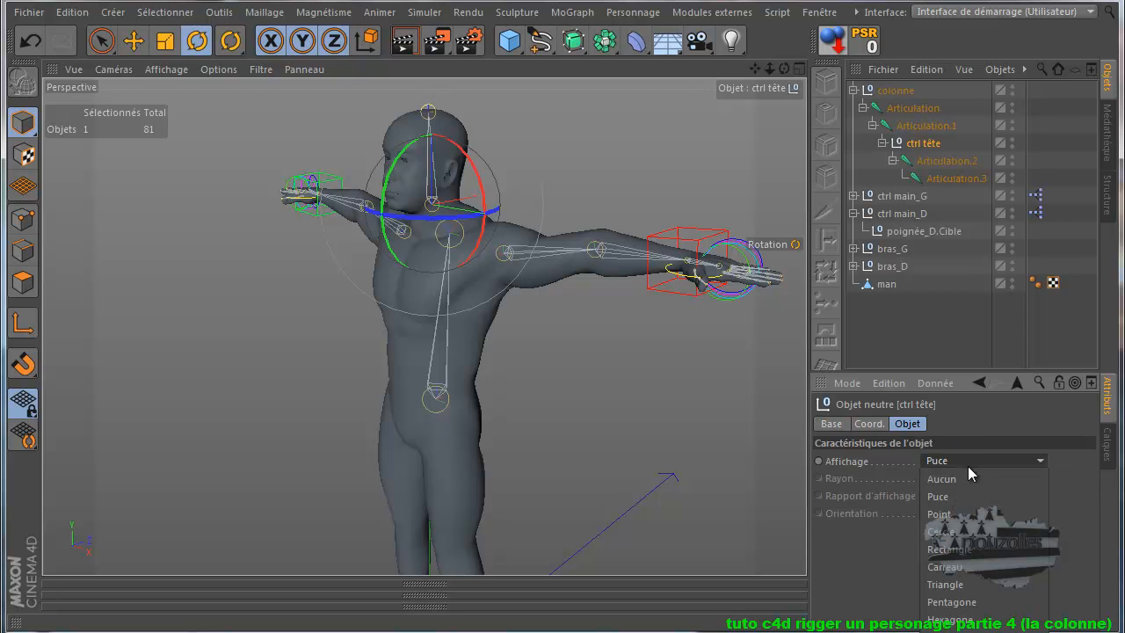
click(963, 531)
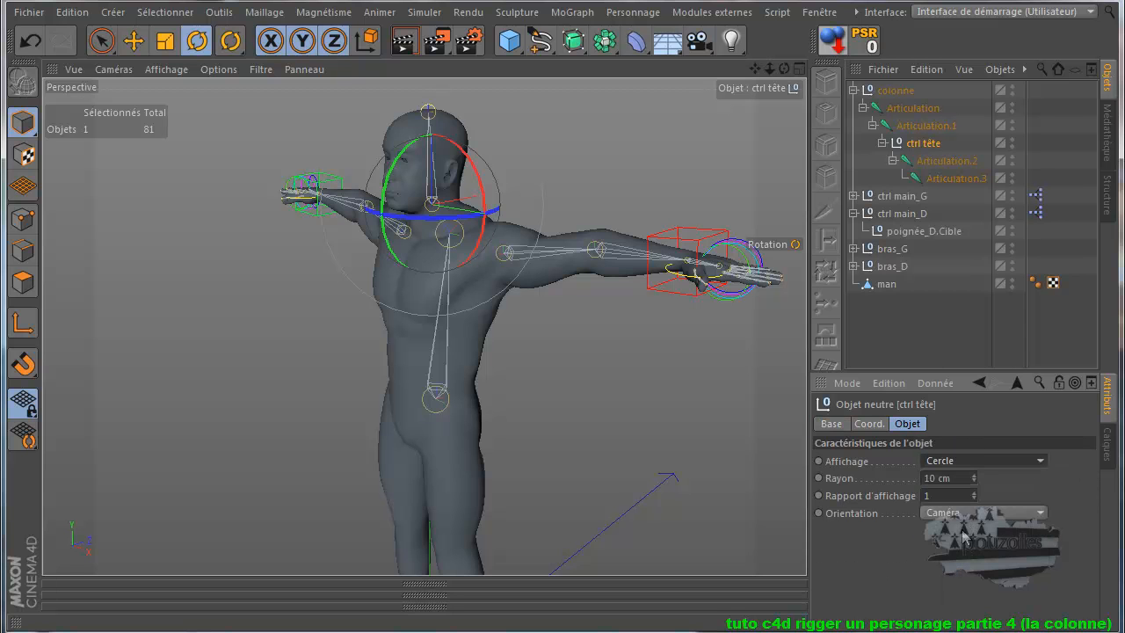
- Set the ctrl tête circle's orientation to XY and its radius to 34 cm
click(971, 515)
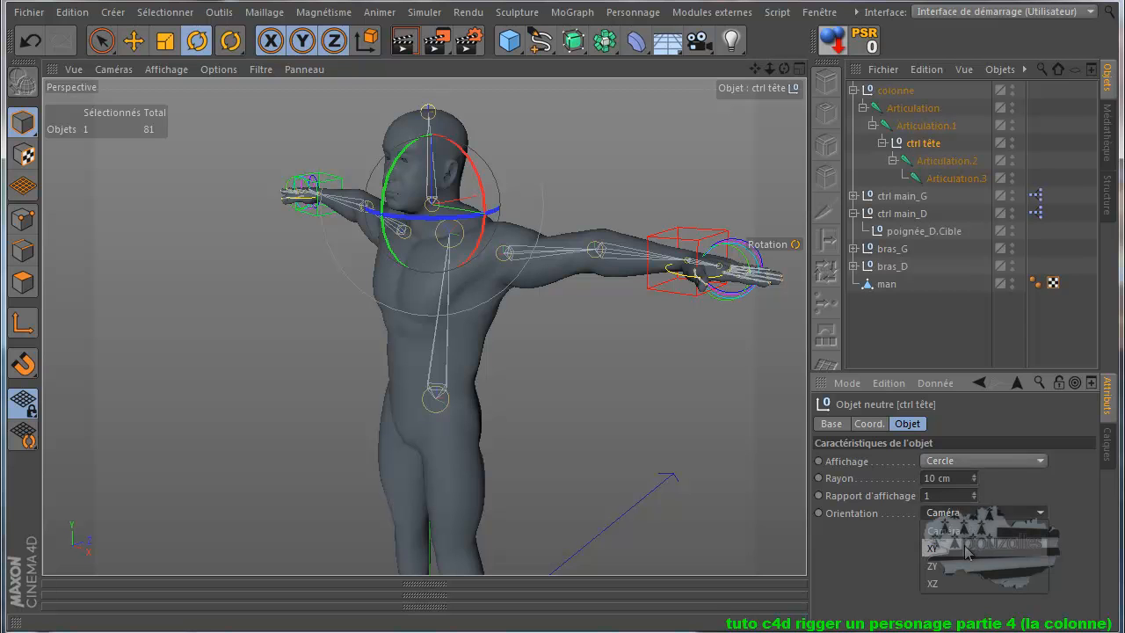
click(968, 549)
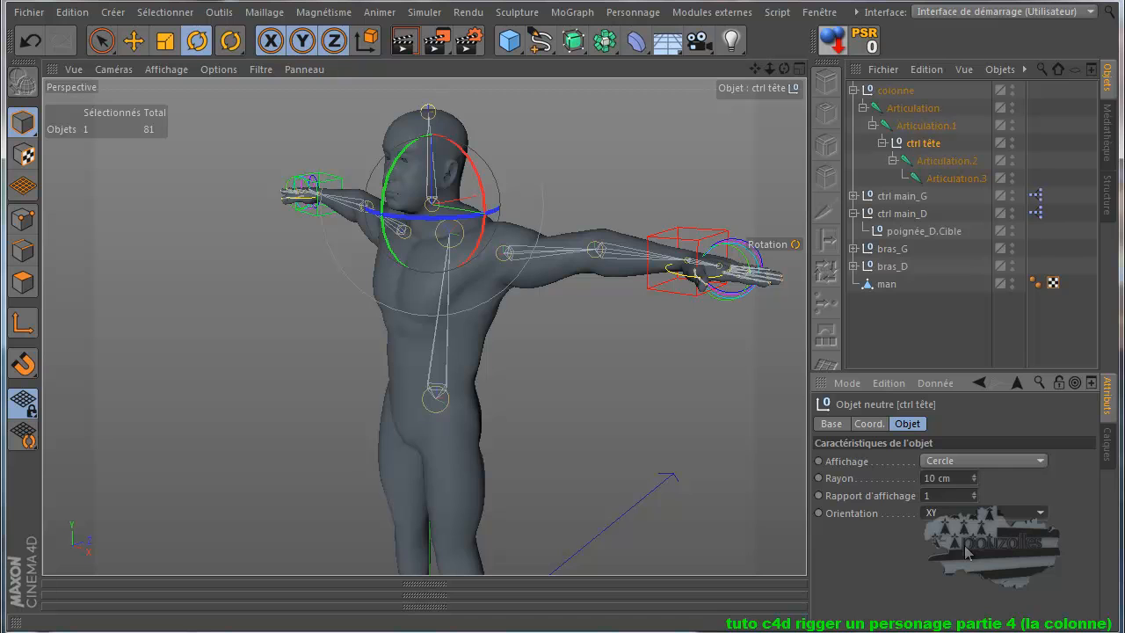
drag(976, 475, 976, 476)
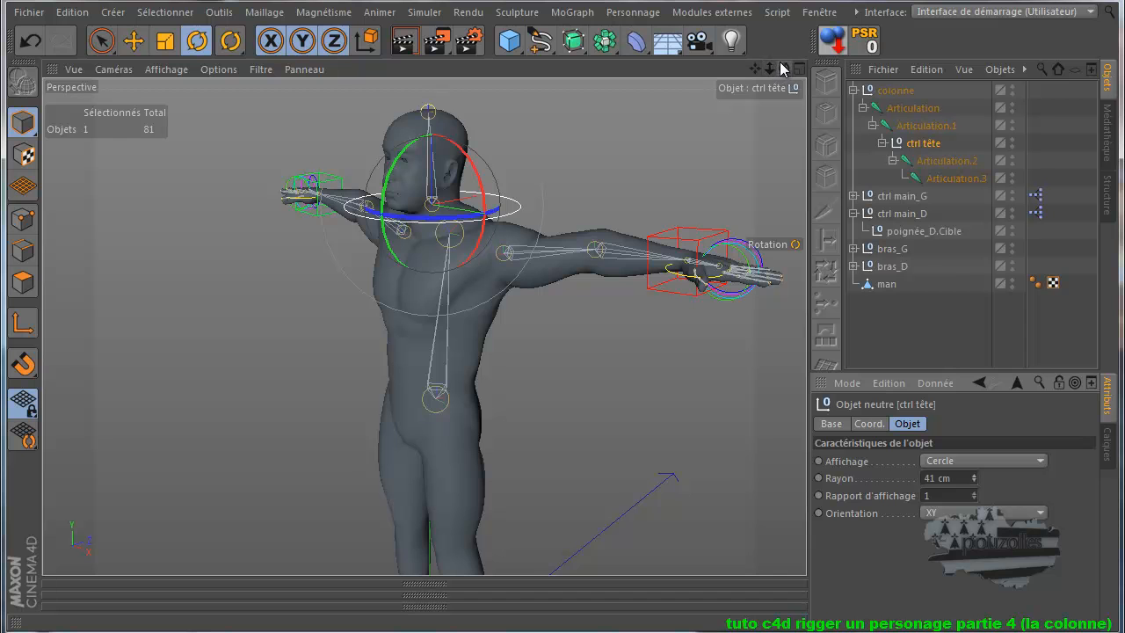
drag(787, 70, 562, 439)
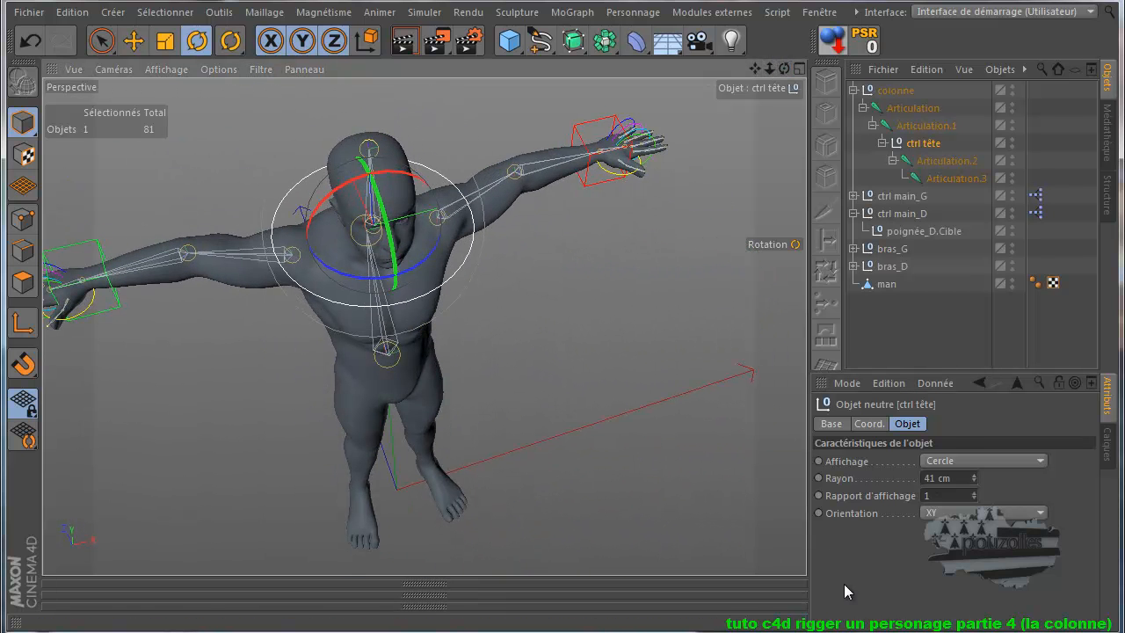
drag(974, 481, 974, 485)
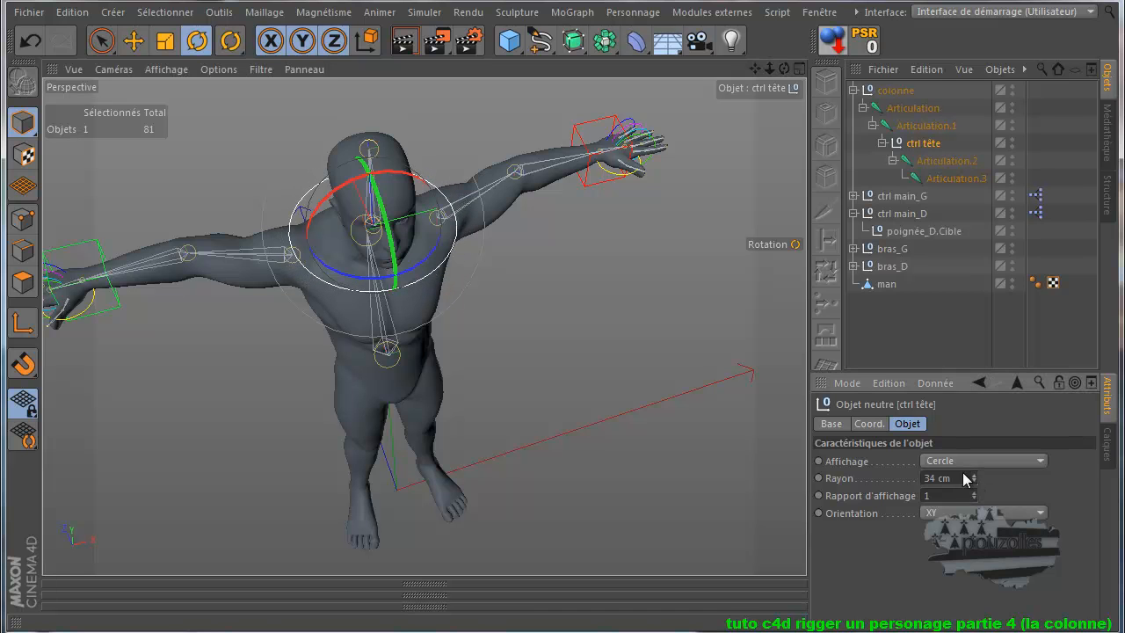
drag(784, 67, 562, 394)
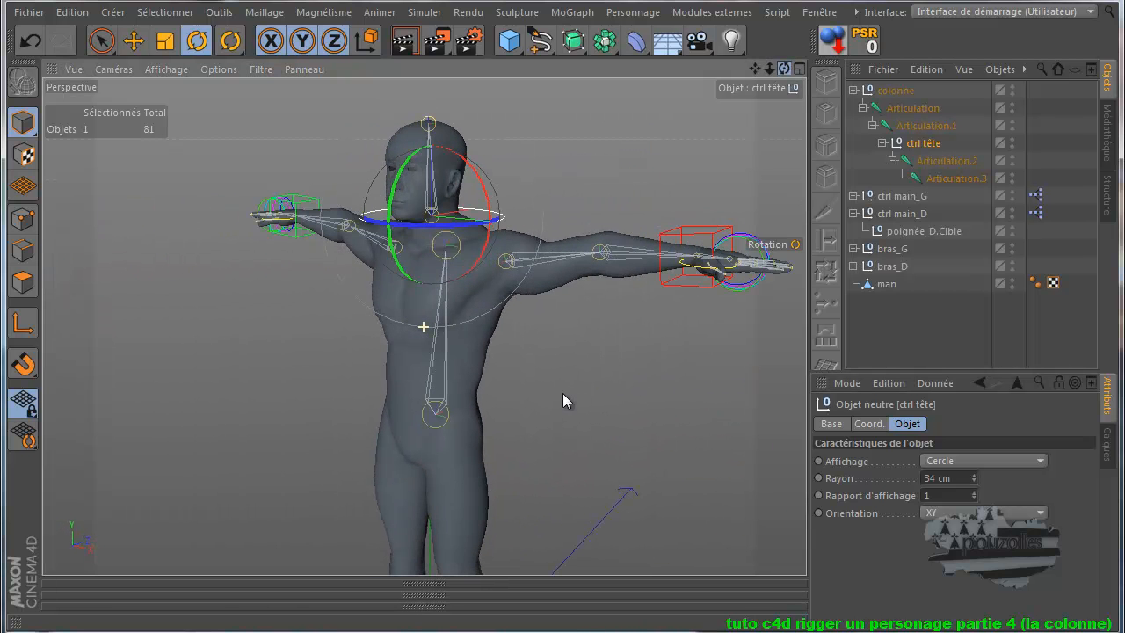
click(91, 187)
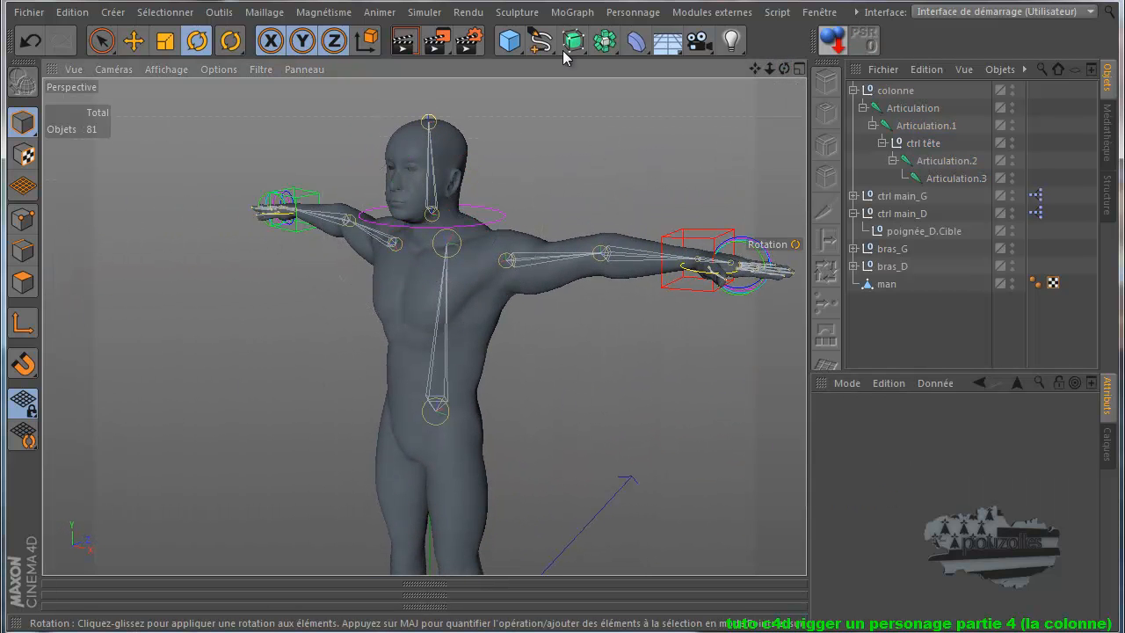
- Test the head control by rotating the ctrl tête null twice, undoing each rotation
click(497, 219)
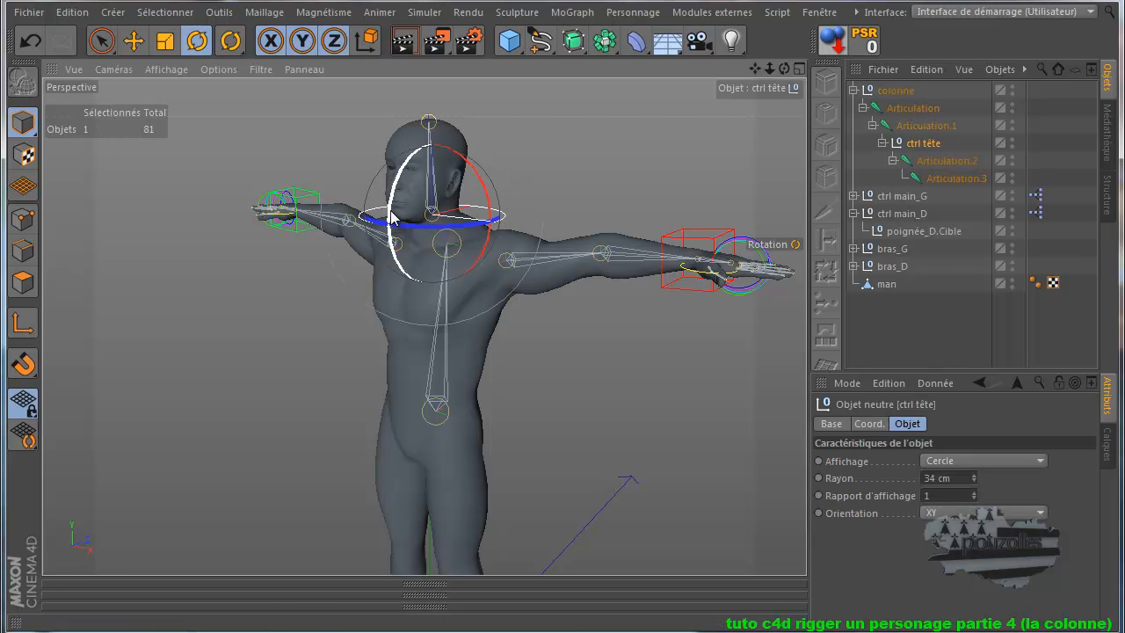
drag(392, 218, 344, 188)
click(30, 40)
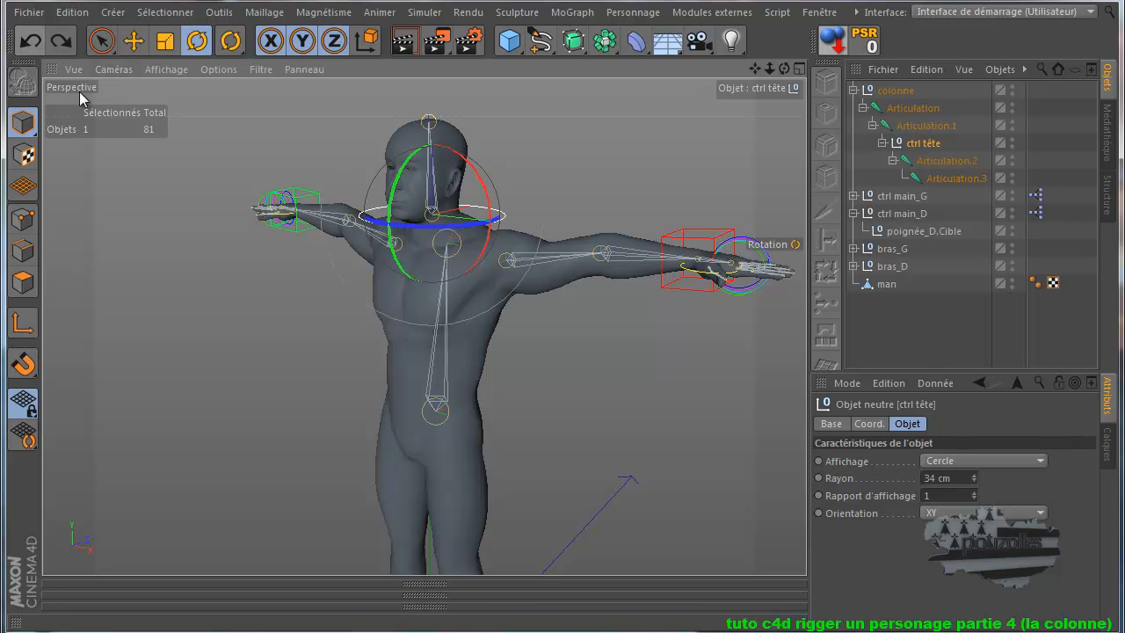
mouse_move(402, 220)
mouse_down()
mouse_move(444, 222)
mouse_move(382, 224)
mouse_move(427, 221)
mouse_move(413, 221)
mouse_up()
click(30, 41)
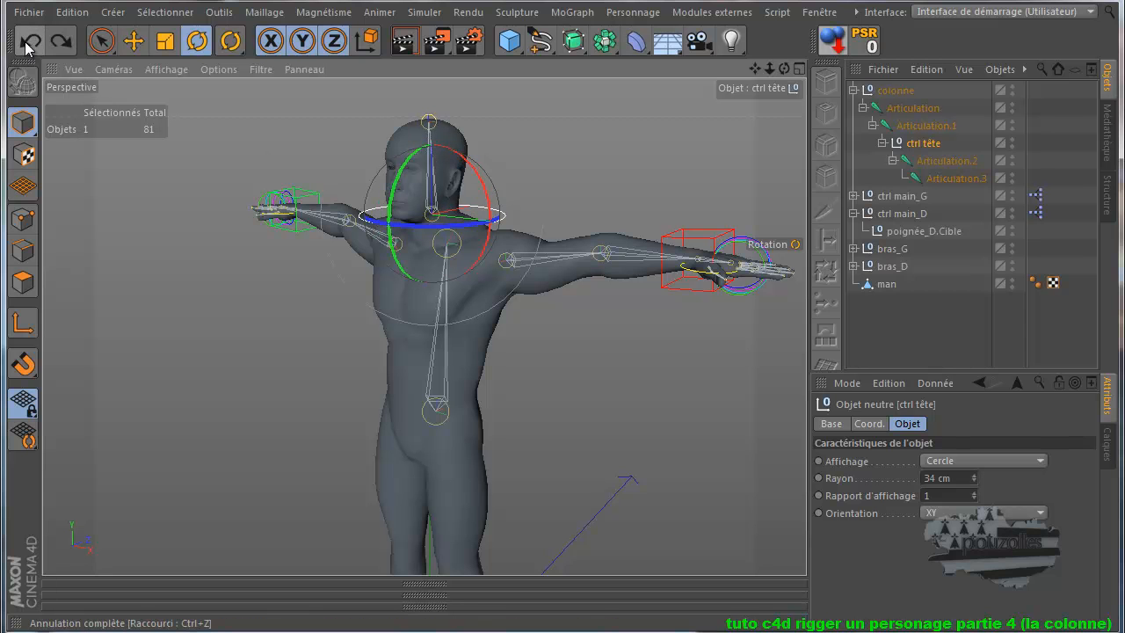
- Rotate the root joint Articulation at the pelvis to test the spine's bending, and undo the rotation
click(910, 109)
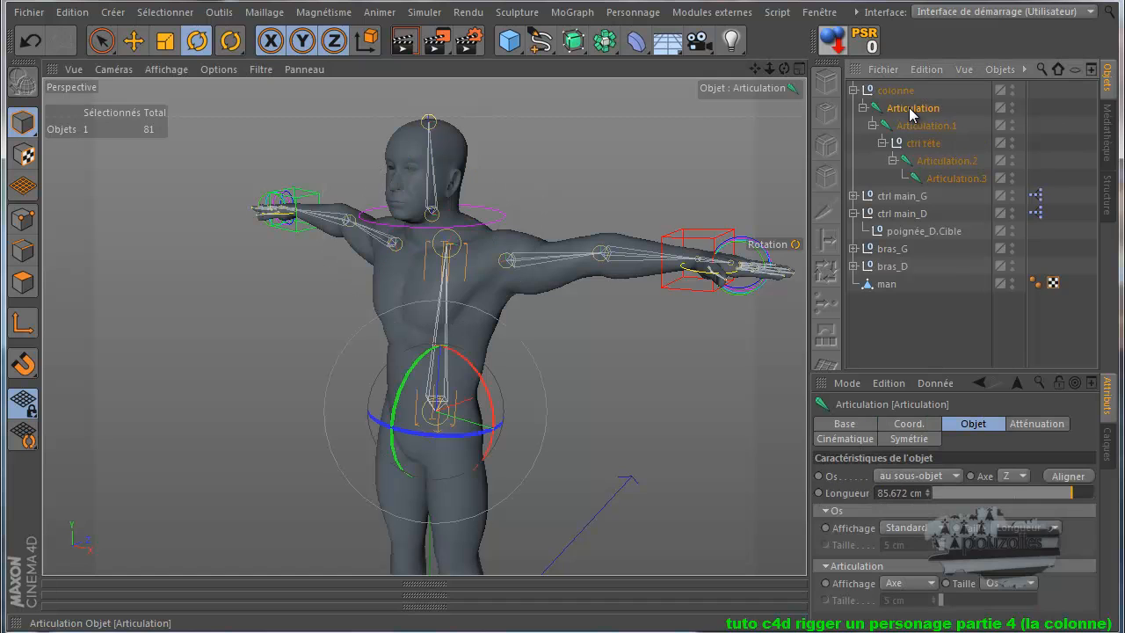
mouse_move(413, 388)
mouse_down()
mouse_move(394, 415)
mouse_move(418, 377)
mouse_up()
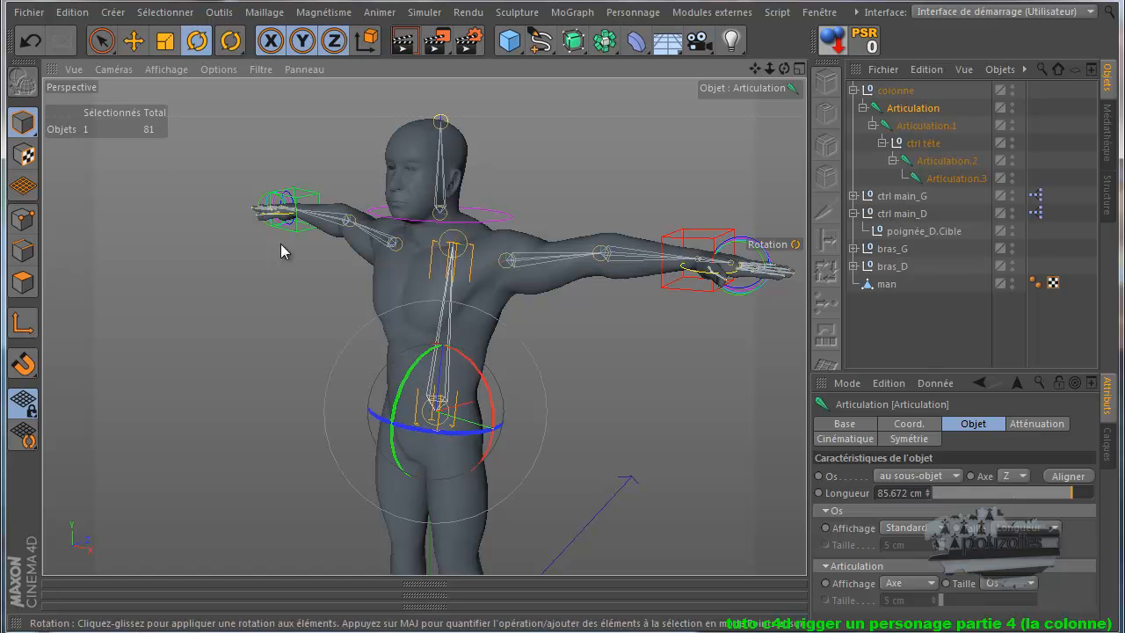
click(31, 41)
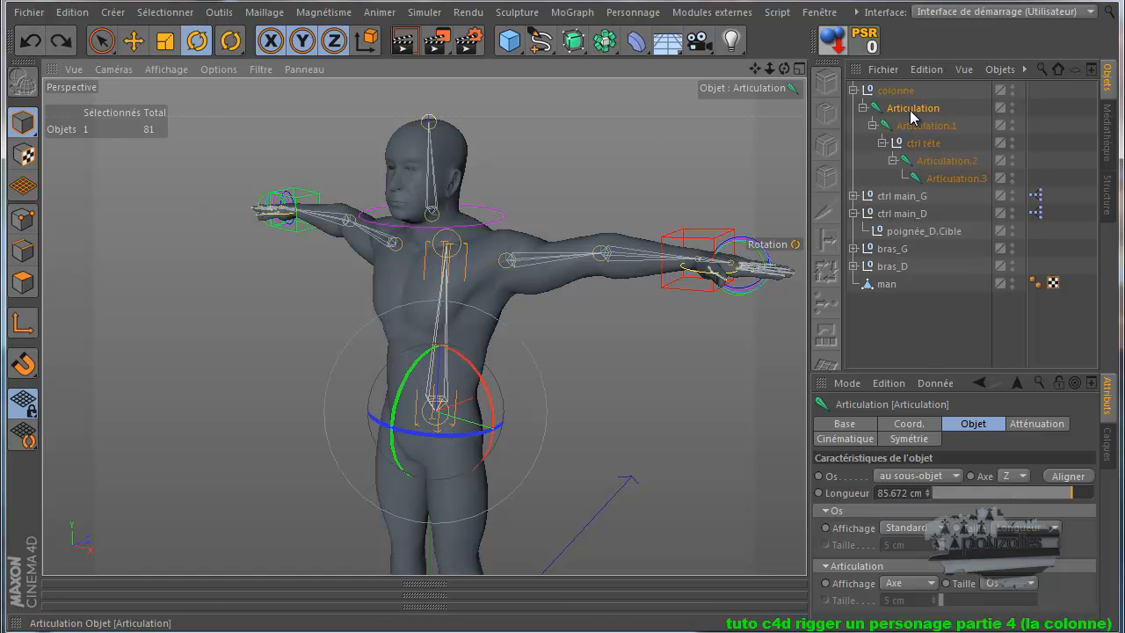
- Group the root joint Articulation with its children under a new null and rename the null "ctrl colonne"
key(alt+g)
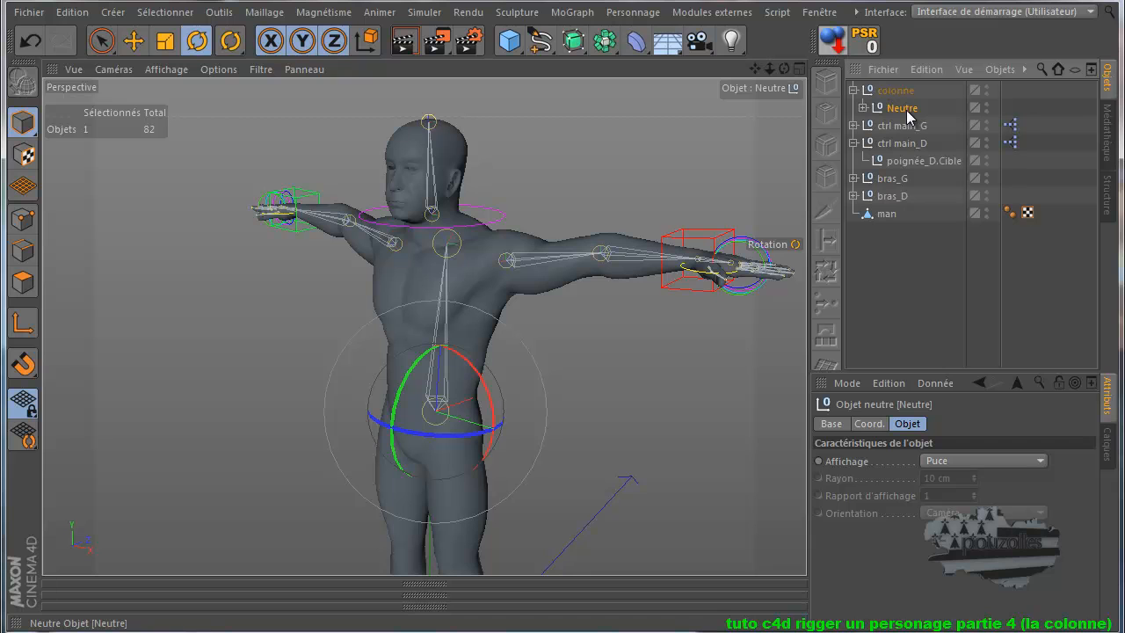
double_click(906, 108)
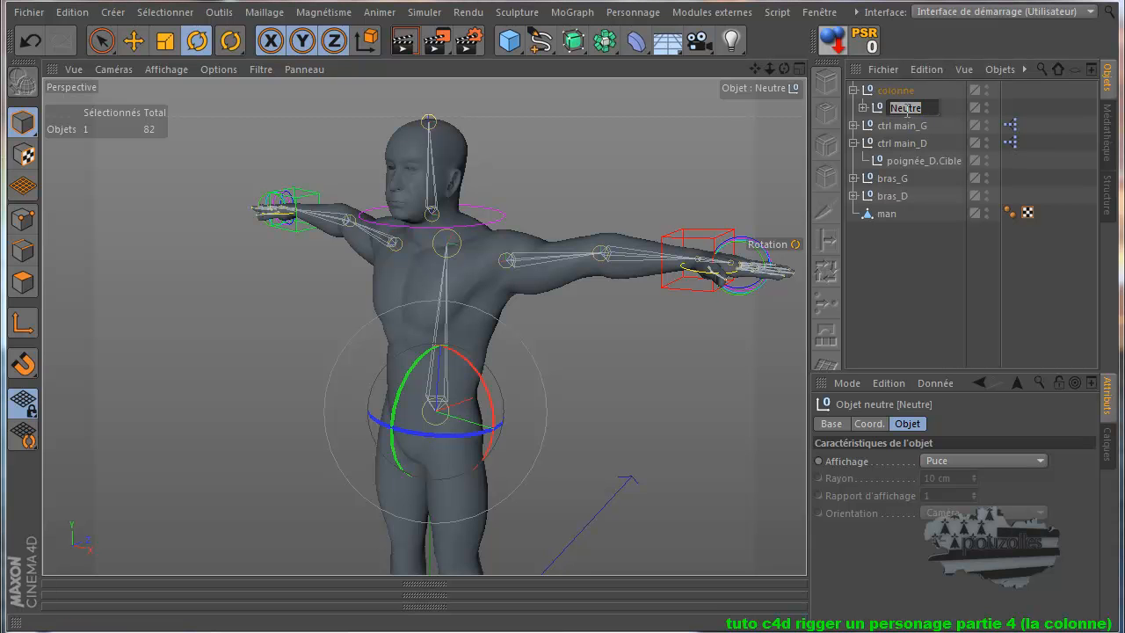
text(colonne)
key(Return)
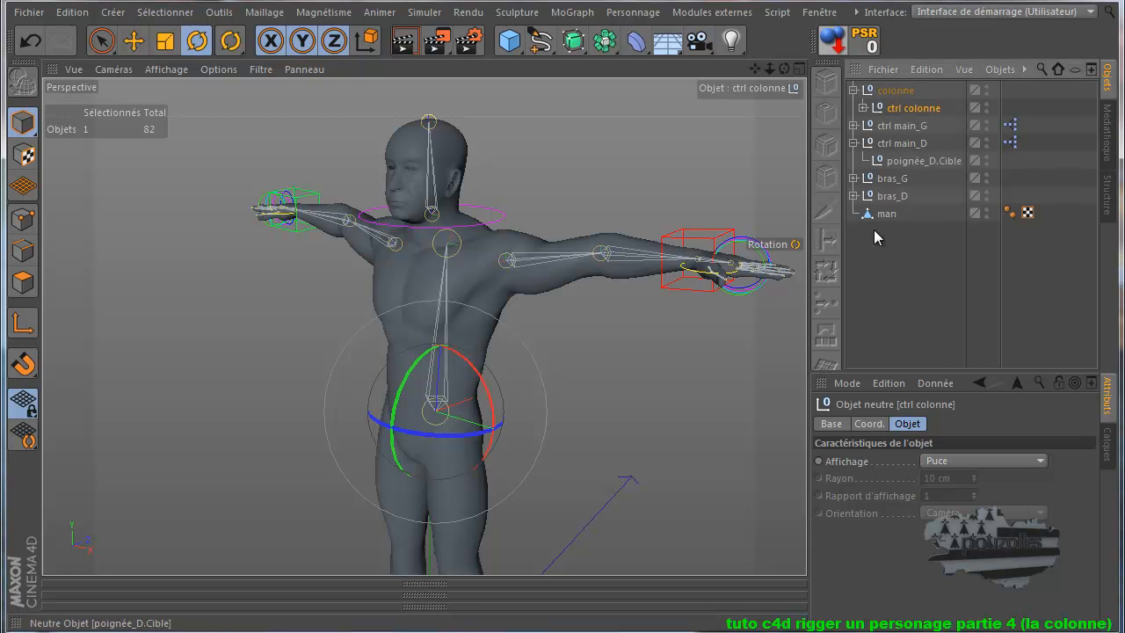
- Display the ctrl colonne null as Cercle with XY orientation and a 46 cm radius
click(941, 466)
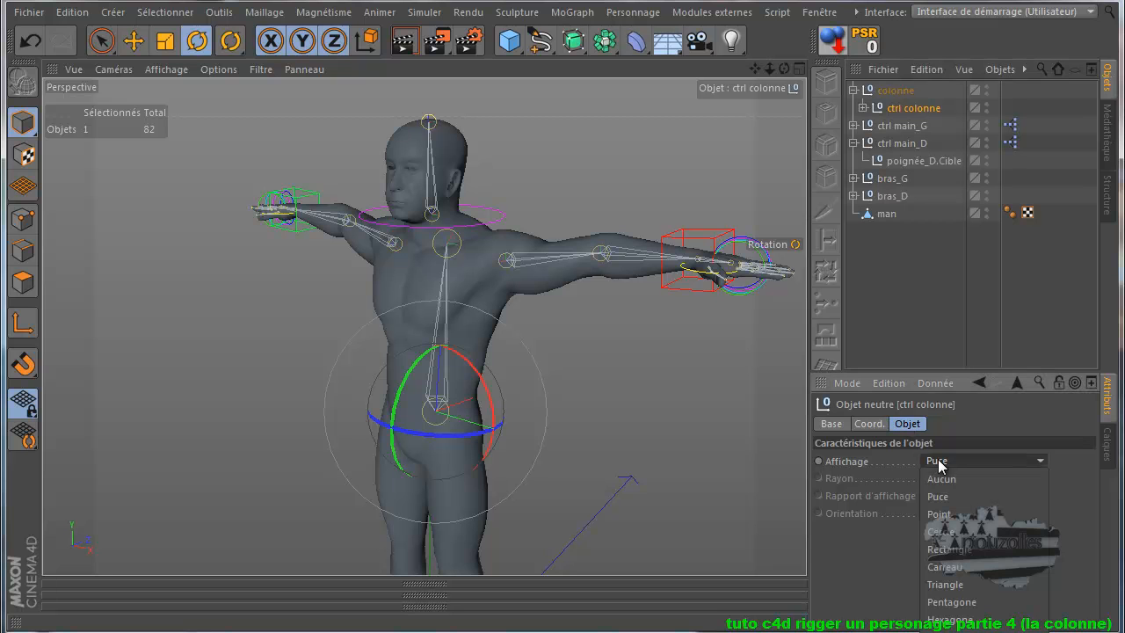
click(958, 531)
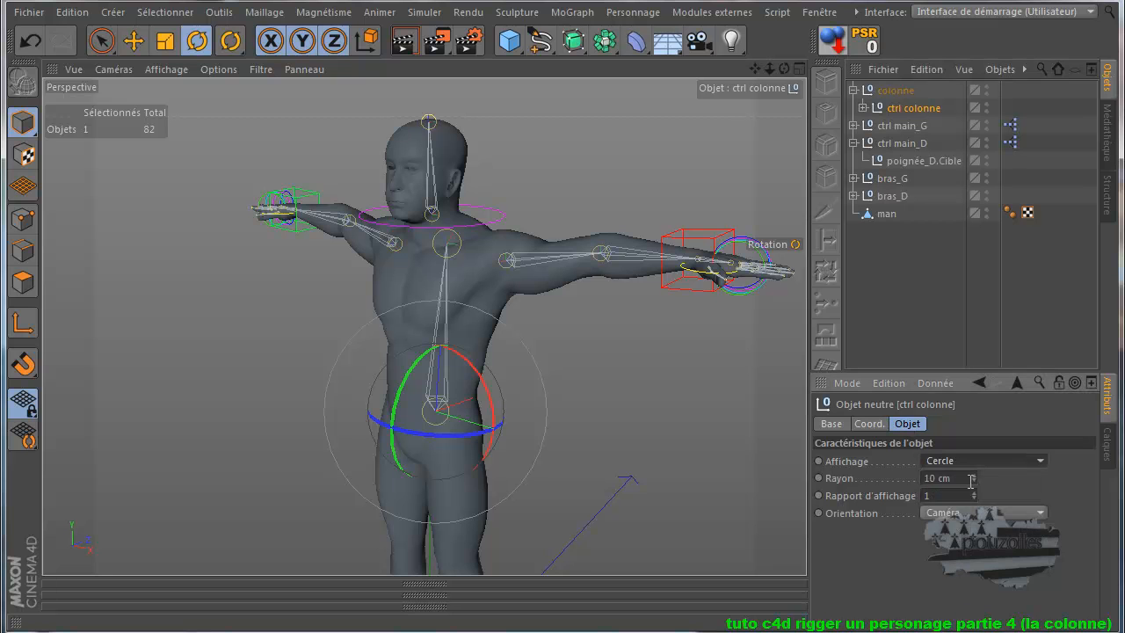
click(975, 513)
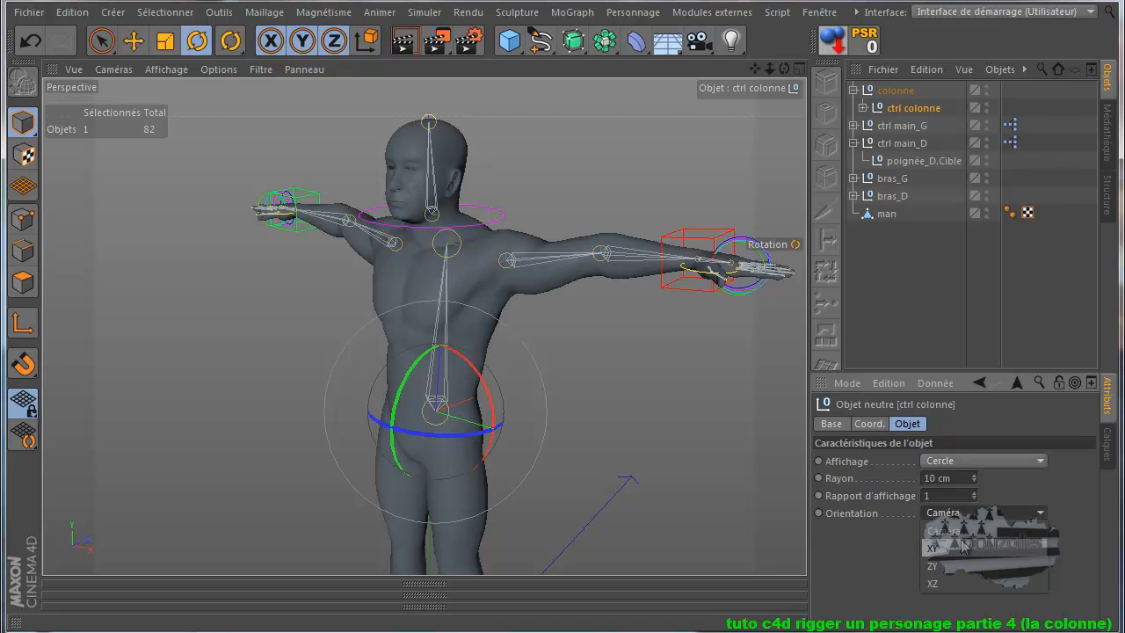
click(961, 548)
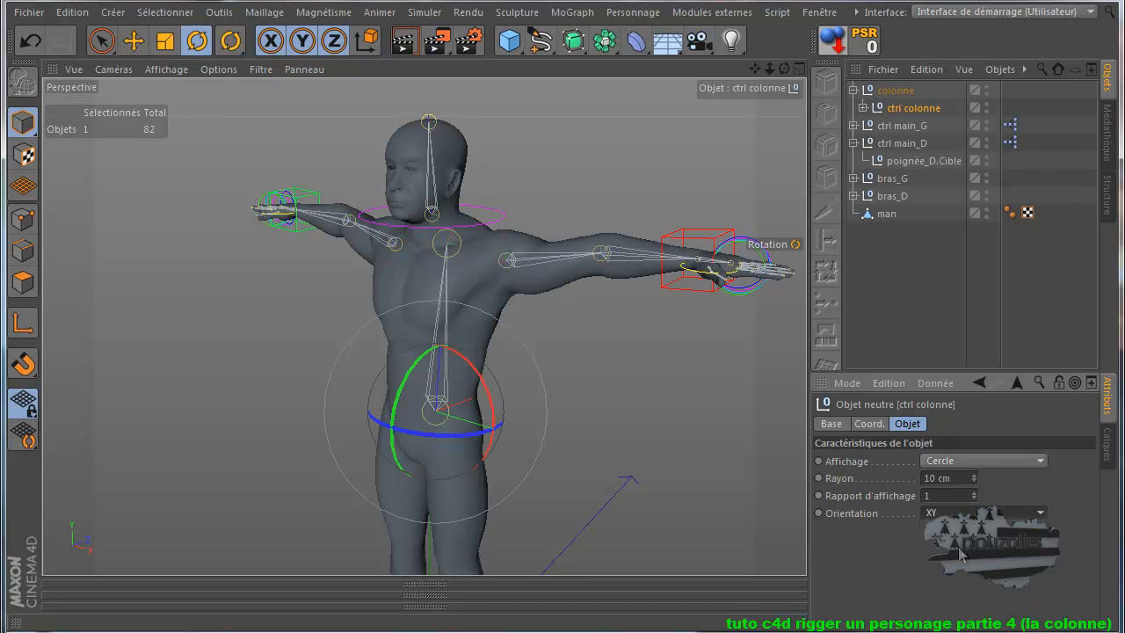
drag(976, 479, 977, 478)
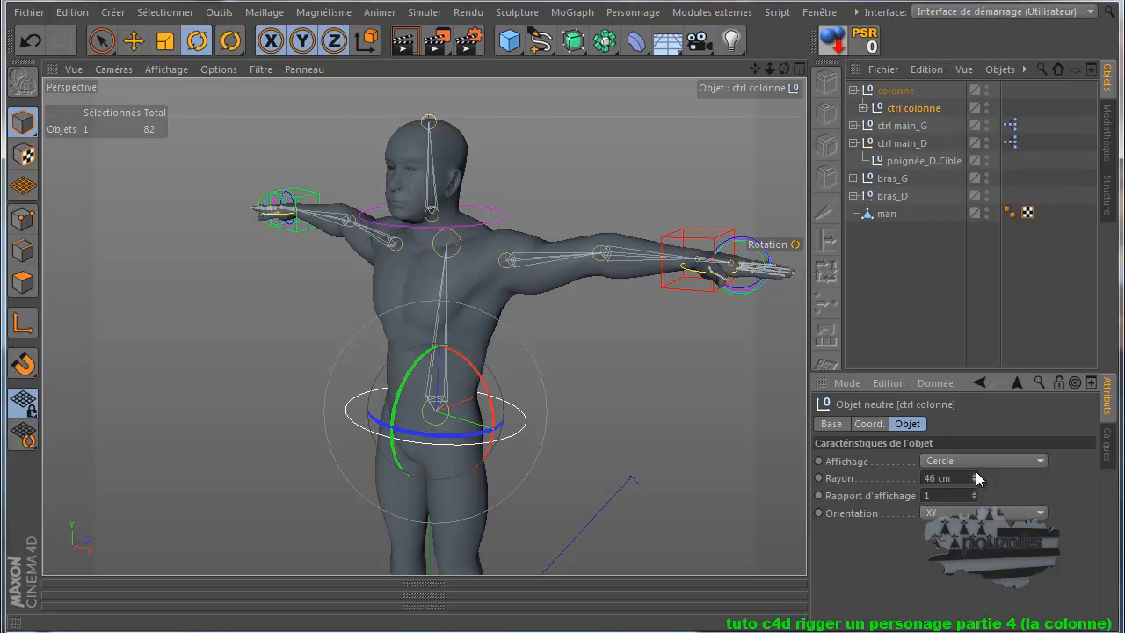
- Set the display color of ctrl colonne to Activée and choose a saturated magenta with a hue of 295°
click(831, 424)
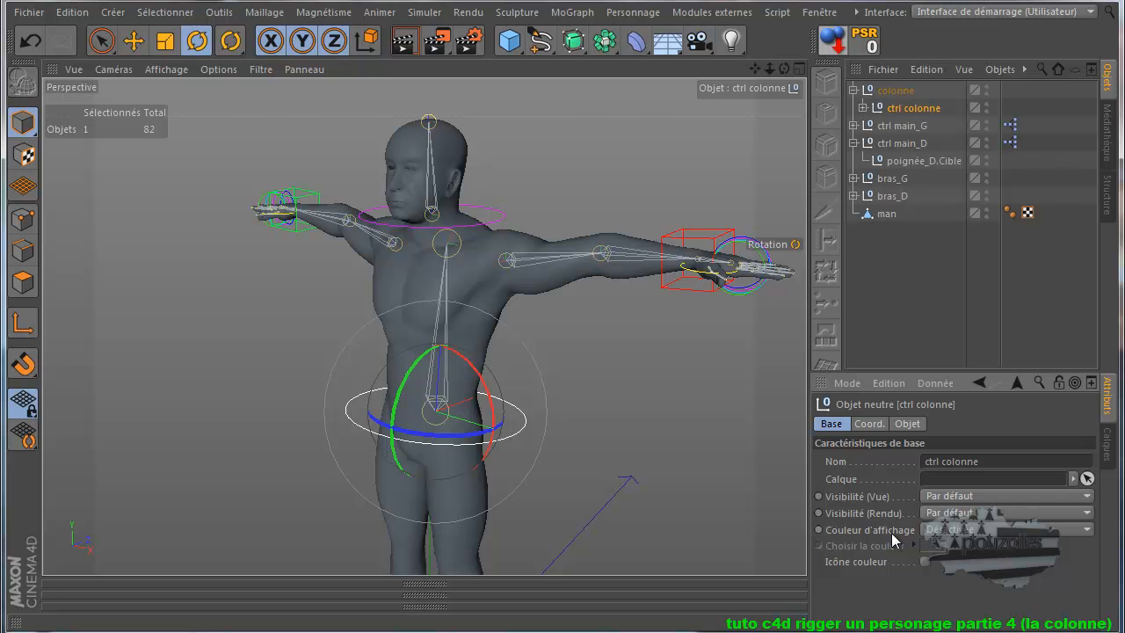
click(1061, 528)
click(988, 584)
click(935, 546)
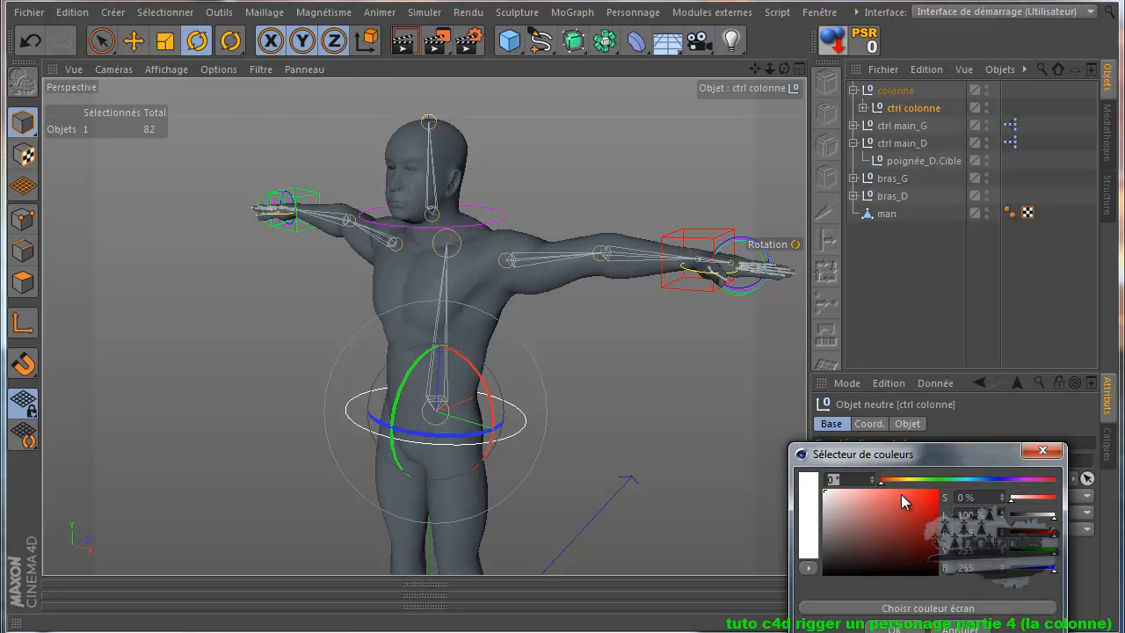
click(1022, 480)
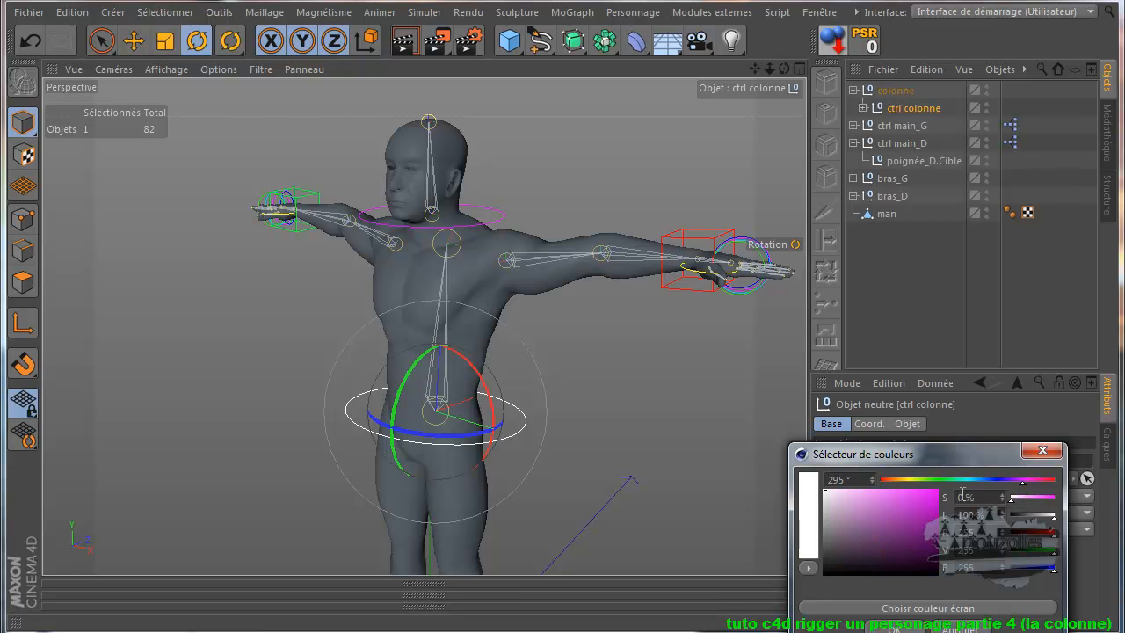
click(934, 498)
click(905, 623)
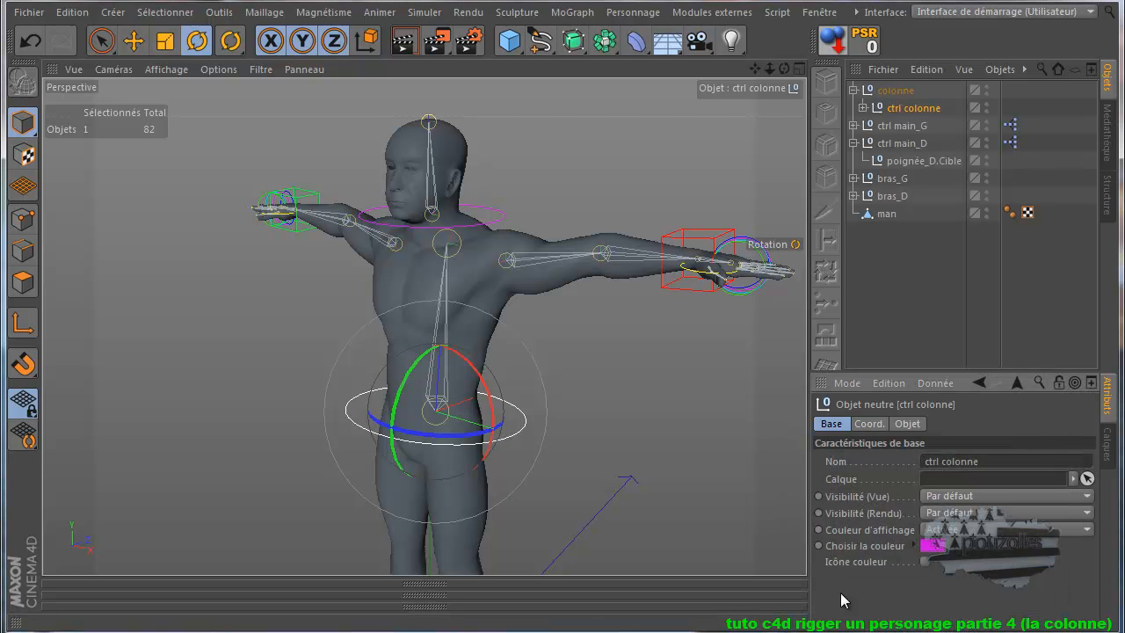
click(667, 437)
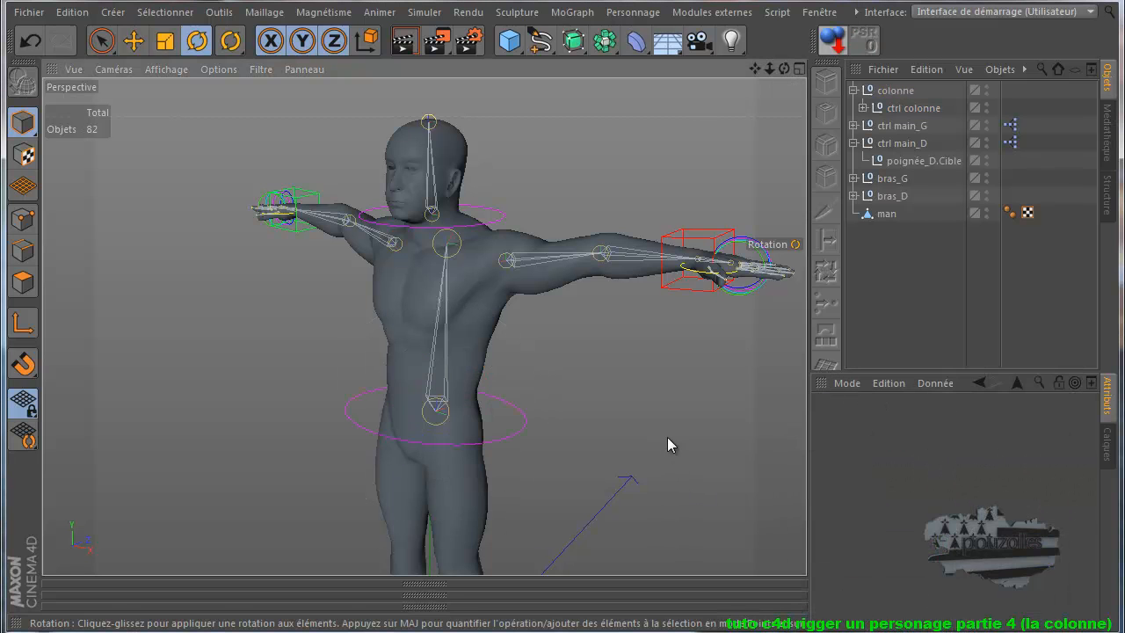
- Test the spine control by rotating the ctrl colonne null about two different axes, undoing each rotation
click(496, 439)
mouse_move(417, 376)
mouse_down()
mouse_move(402, 396)
mouse_move(412, 382)
mouse_up()
click(29, 42)
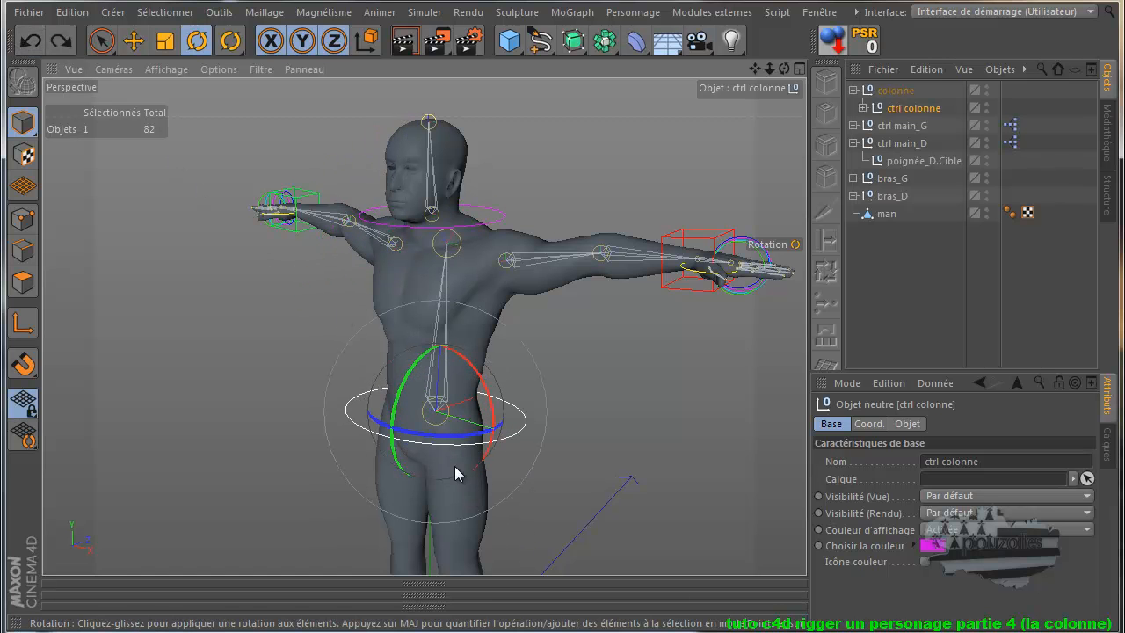
mouse_move(442, 448)
mouse_down()
mouse_move(438, 433)
mouse_move(497, 434)
mouse_move(439, 436)
mouse_up()
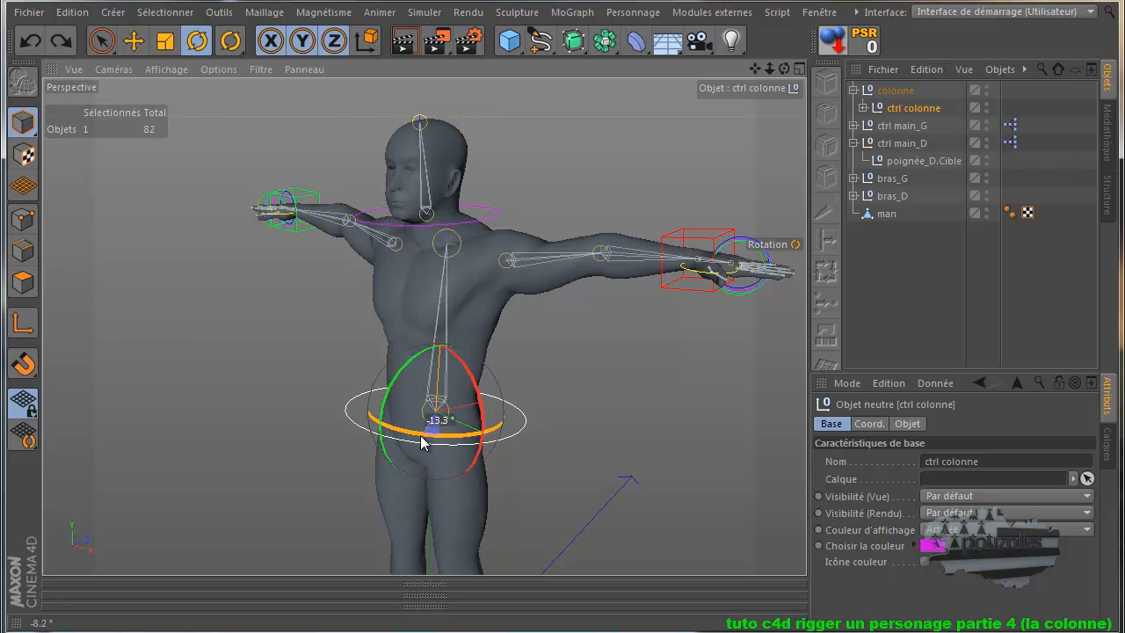
click(29, 42)
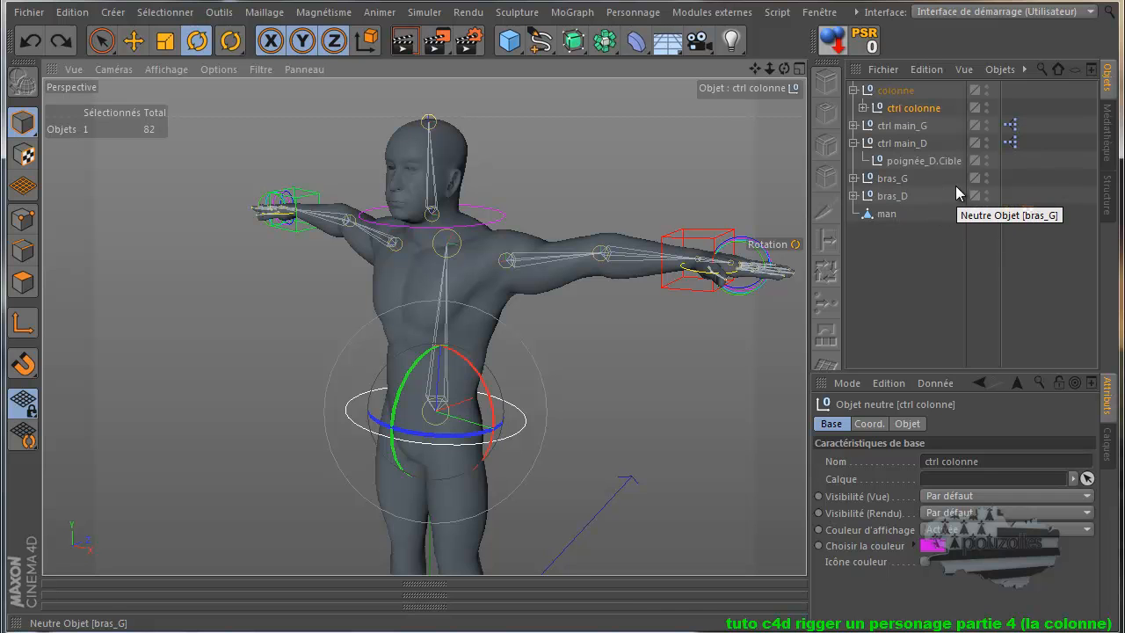
- Expand the ctrl colonne hierarchy and make ctrl main_G and ctrl main_D children of Articulation.1
click(863, 108)
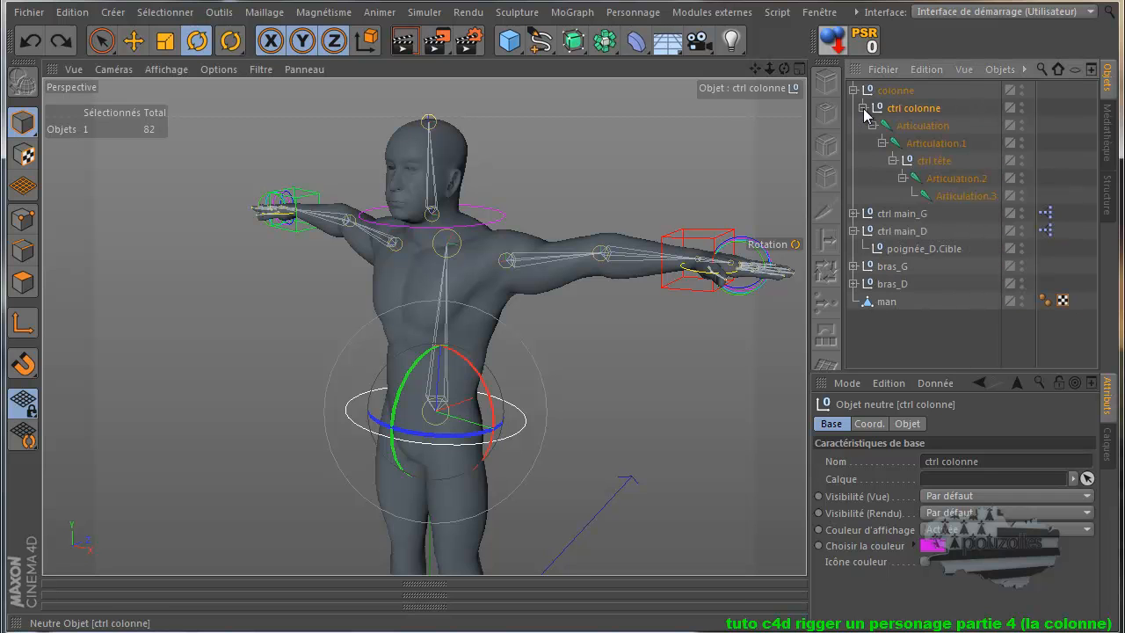
click(922, 128)
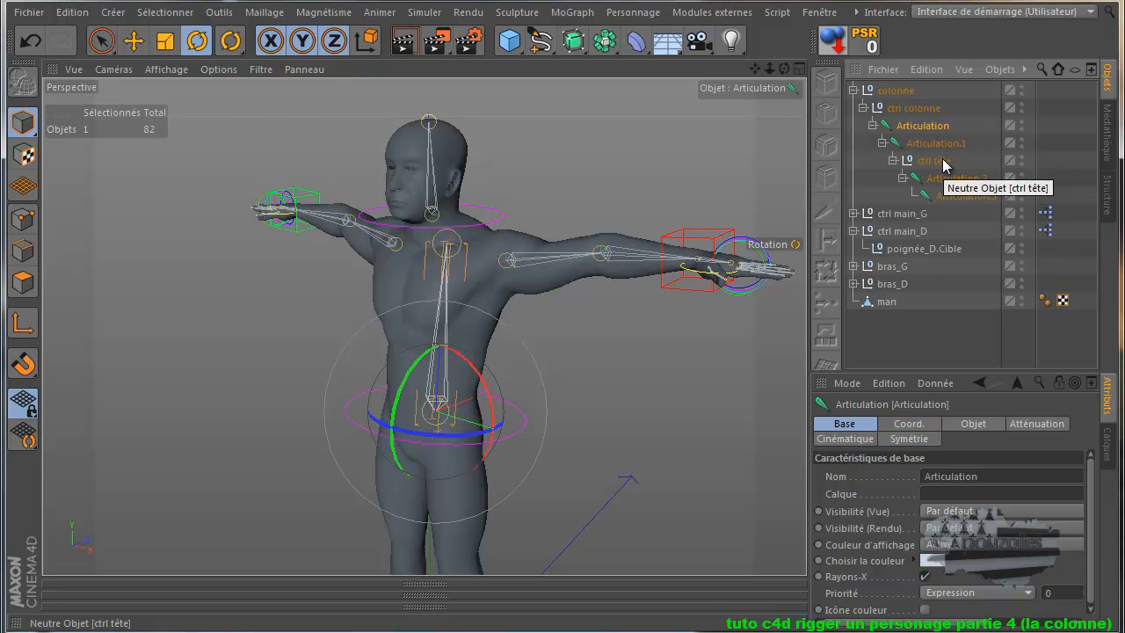
click(942, 146)
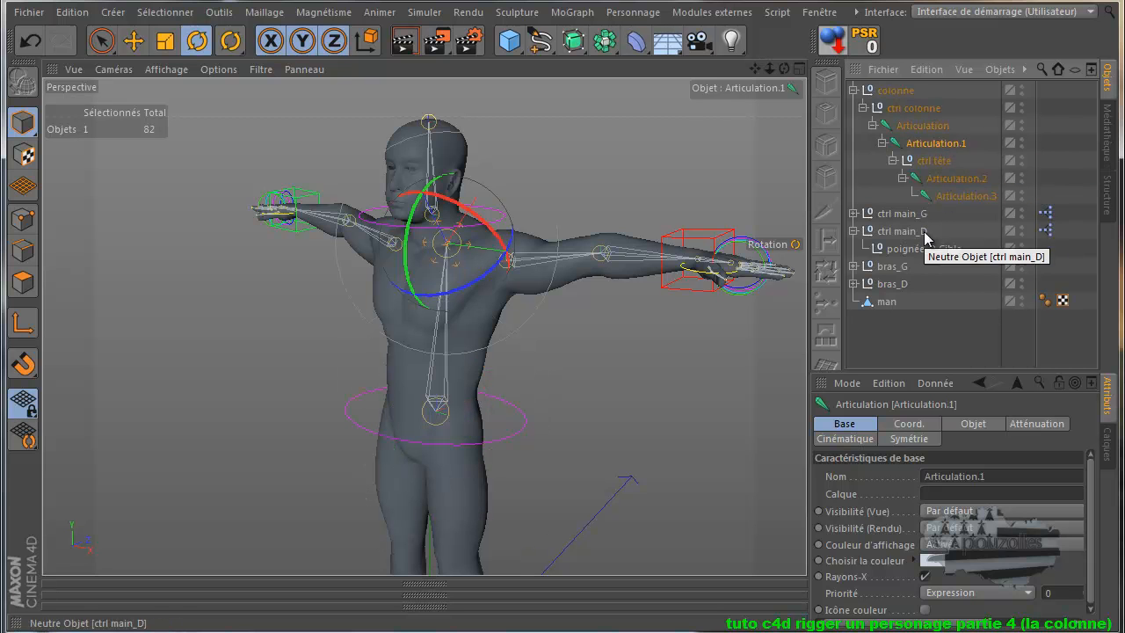
drag(1070, 209, 931, 149)
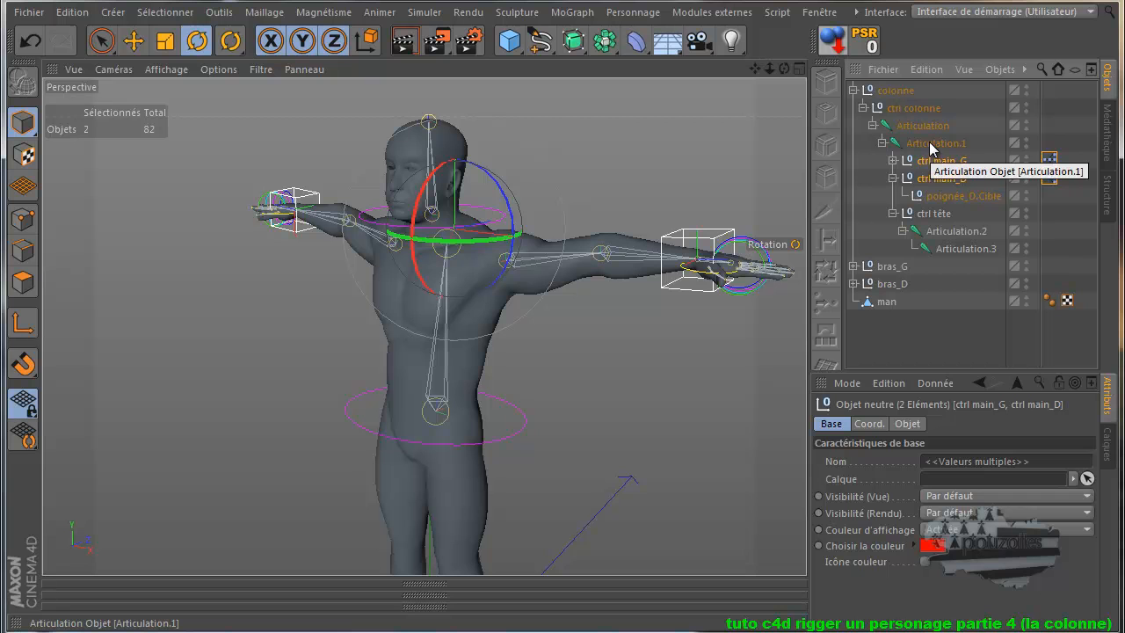
click(292, 345)
- Rotate the ctrl colonne null at the pelvis to test the spine together with the hand controllers
click(350, 423)
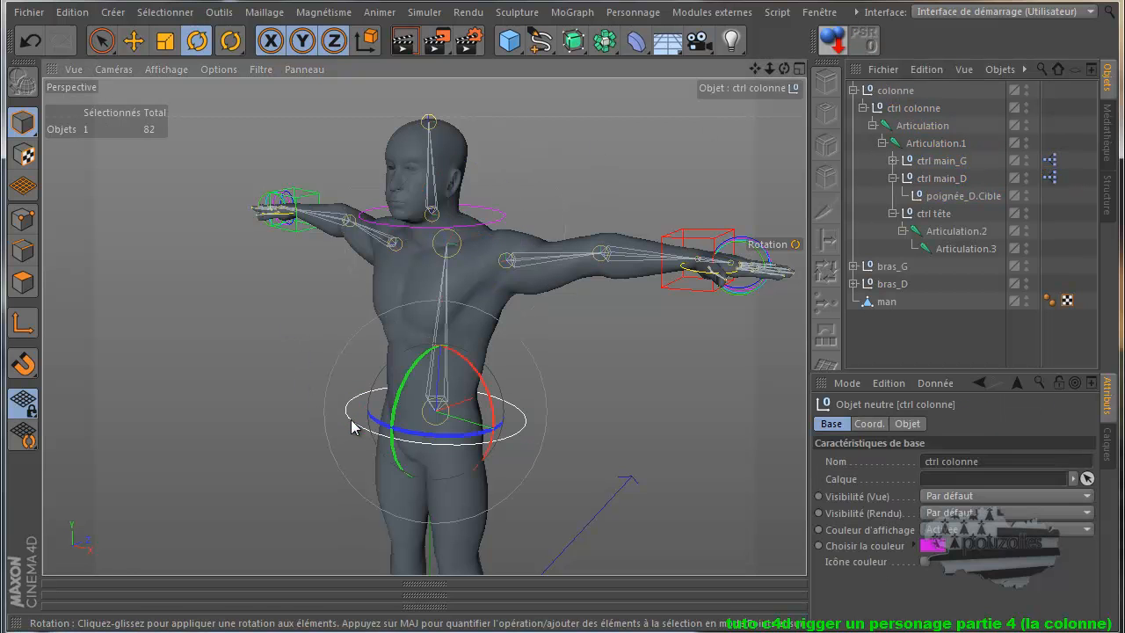
mouse_move(403, 396)
mouse_down()
mouse_move(392, 425)
mouse_move(414, 395)
mouse_move(409, 403)
mouse_up()
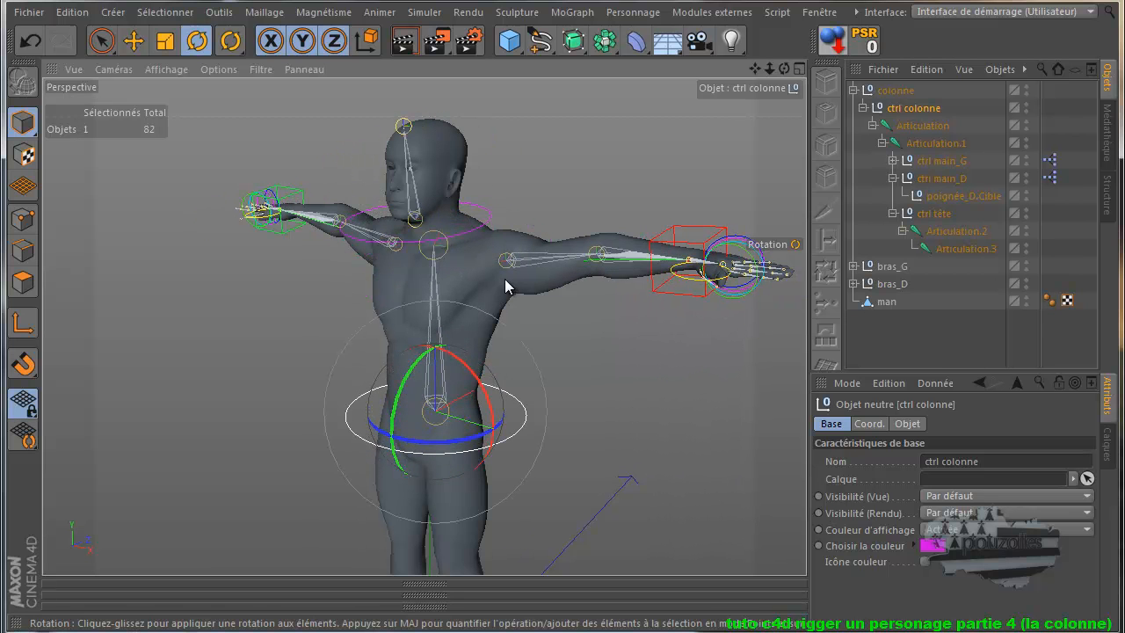
- Undo the last ctrl colonne rotation, and replace ctrl main_G and ctrl main_D under Articulation.1 with bras_G and bras_D
click(31, 40)
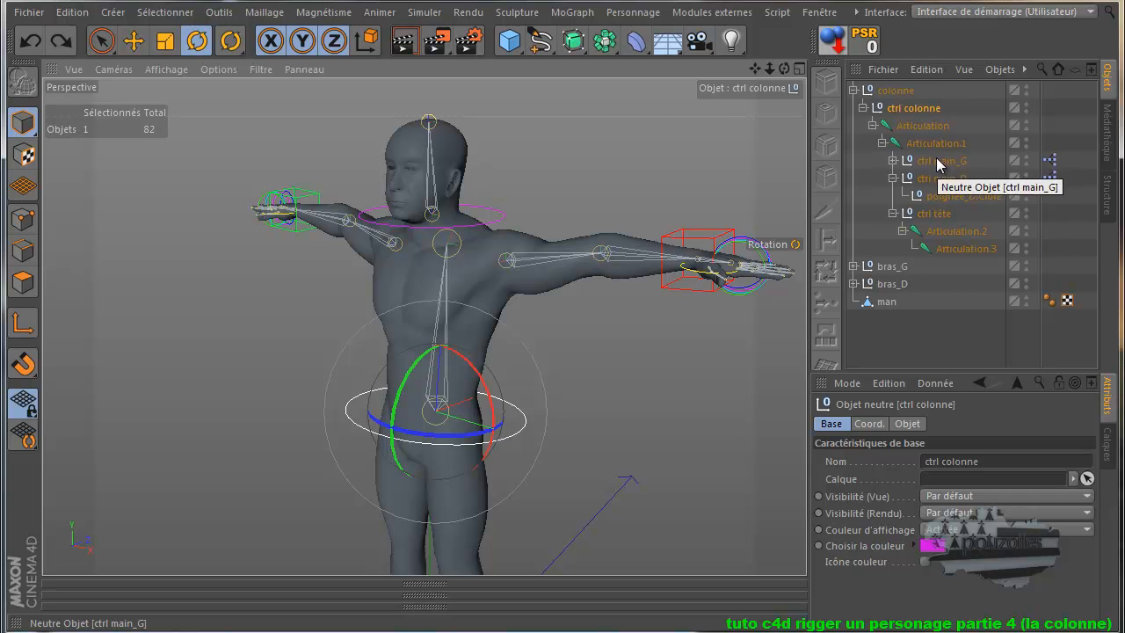
drag(1073, 152, 991, 170)
drag(1081, 160, 914, 338)
drag(920, 216, 931, 148)
- Test how the arms follow the spine by rotating the ctrl colonne null, and undo the rotation
click(912, 110)
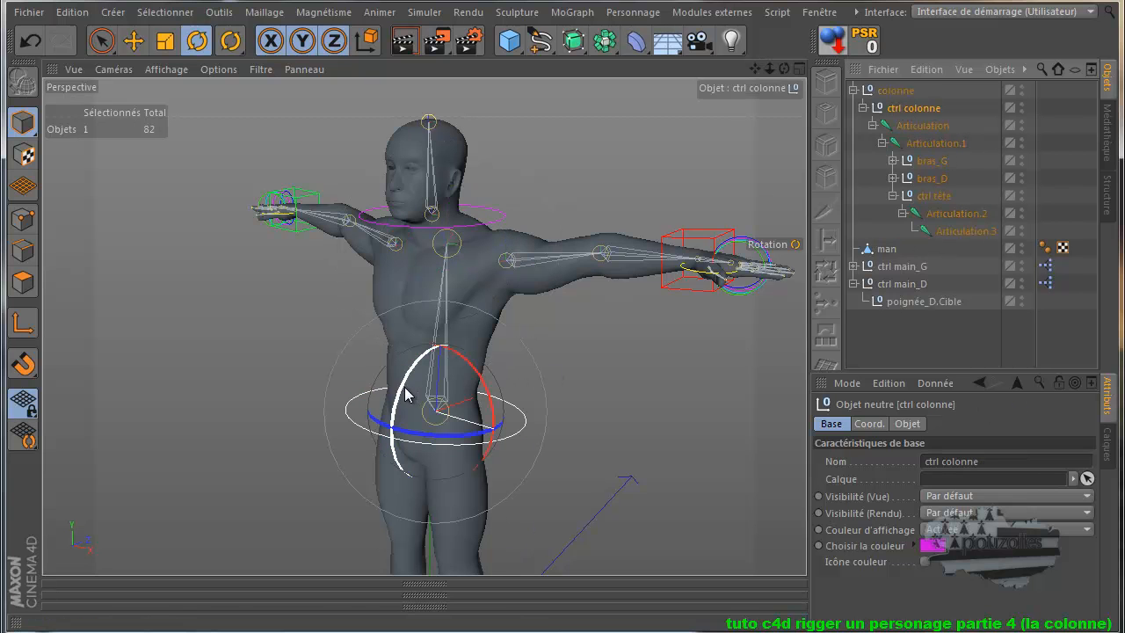
mouse_move(405, 393)
mouse_down()
mouse_move(402, 406)
mouse_move(397, 376)
mouse_move(406, 400)
mouse_up()
click(30, 44)
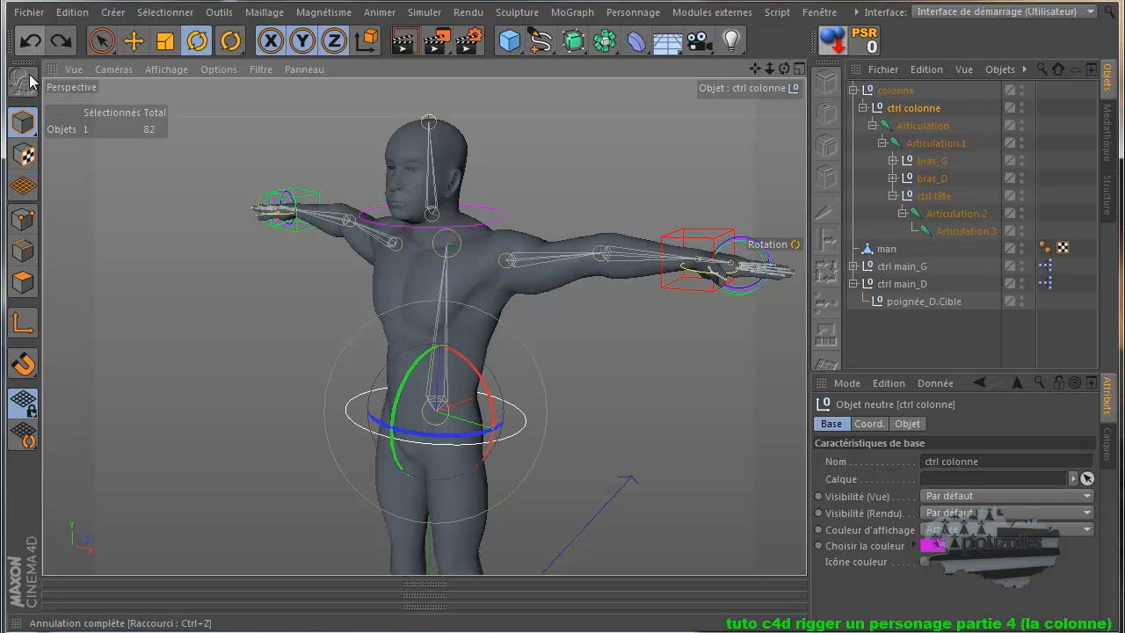
- Make ctrl main_G and ctrl main_D children of Articulation.1, alongside bras_G and bras_D
drag(961, 265, 942, 146)
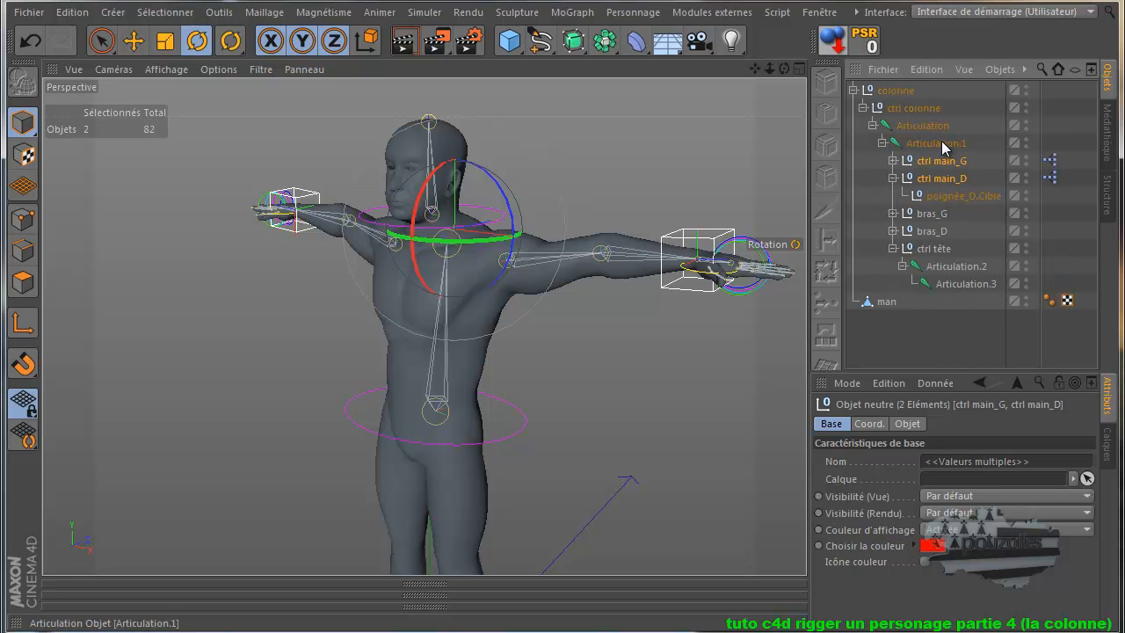
click(940, 143)
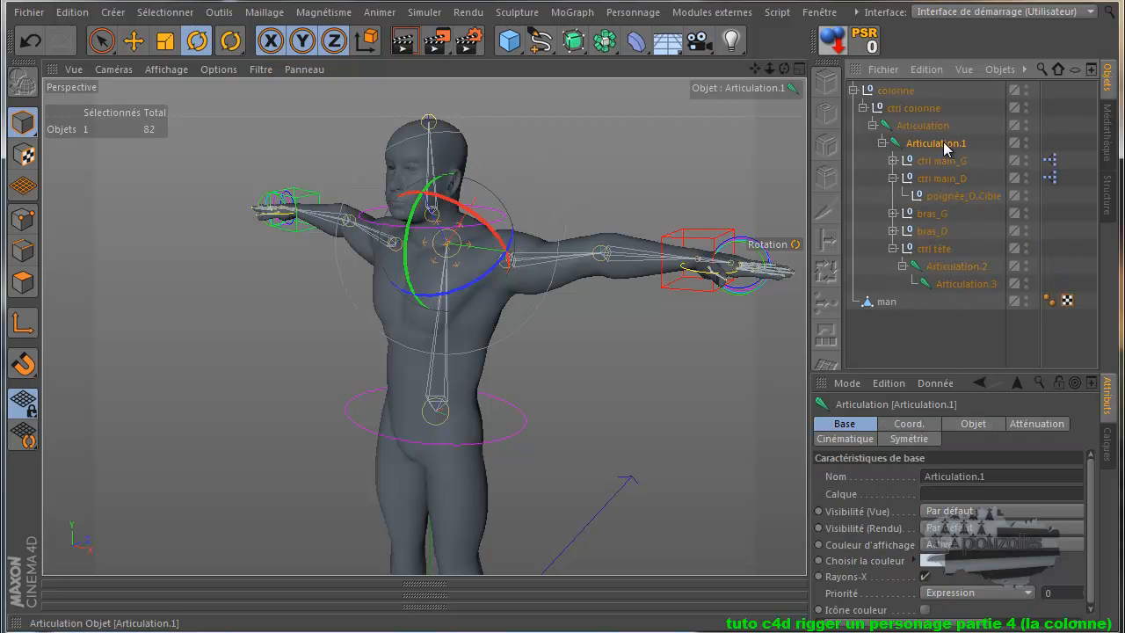
- Test the spine with arms and hand controllers attached by rotating ctrl colonne about two axes, undoing each rotation
click(914, 108)
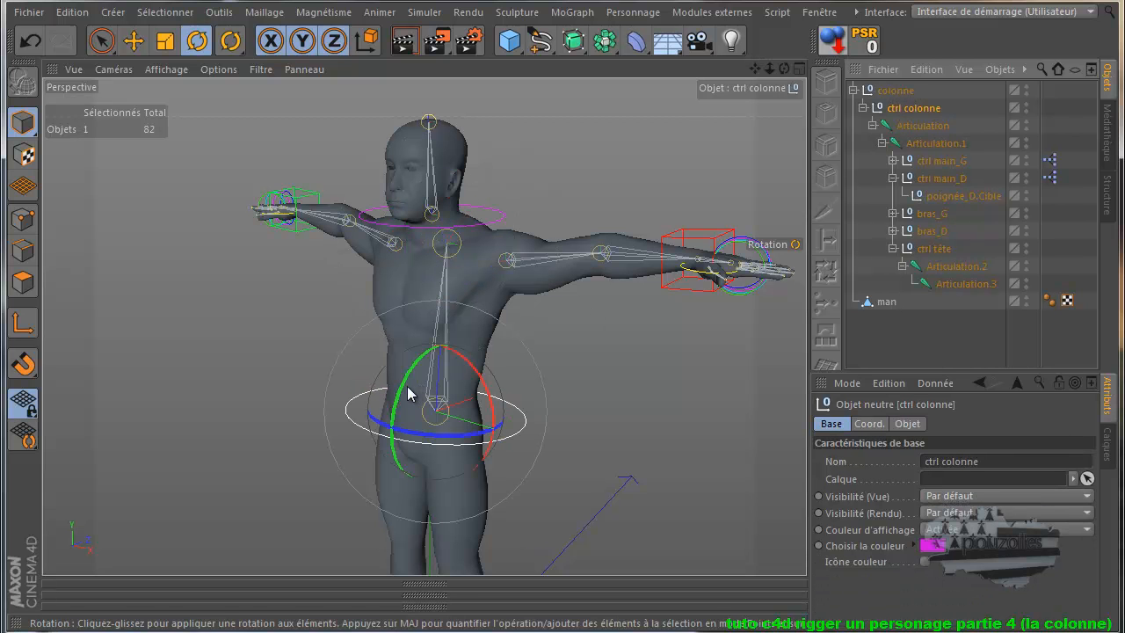
mouse_move(410, 393)
mouse_down()
mouse_move(393, 428)
mouse_move(414, 389)
mouse_up()
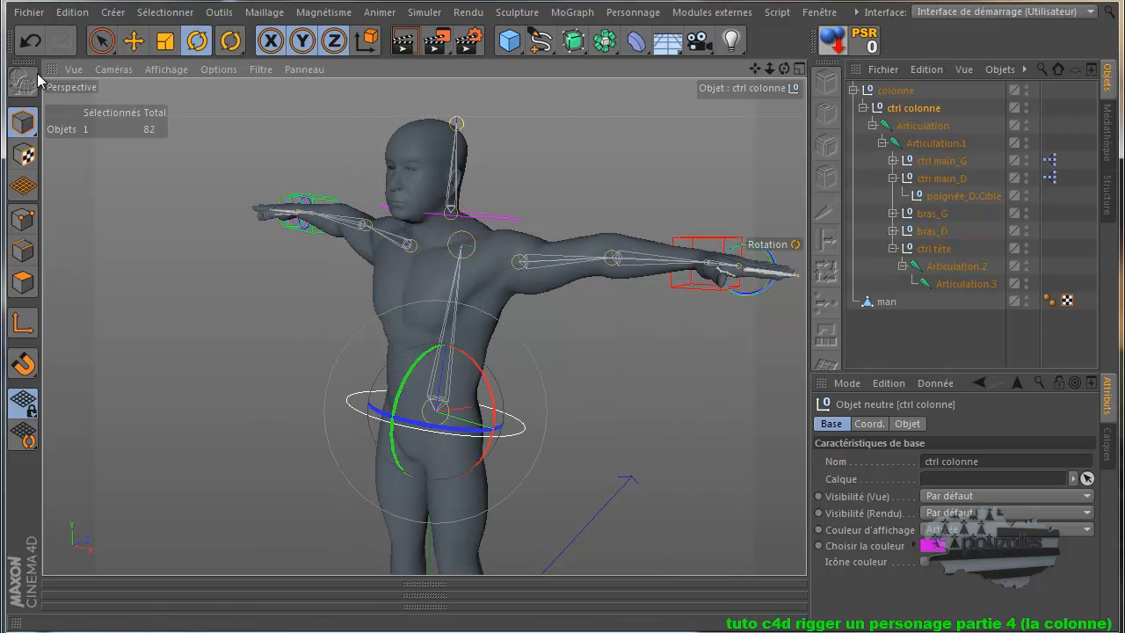
click(31, 40)
mouse_move(422, 436)
mouse_down()
mouse_move(440, 439)
mouse_move(420, 430)
mouse_move(427, 444)
mouse_move(409, 441)
mouse_up()
click(30, 41)
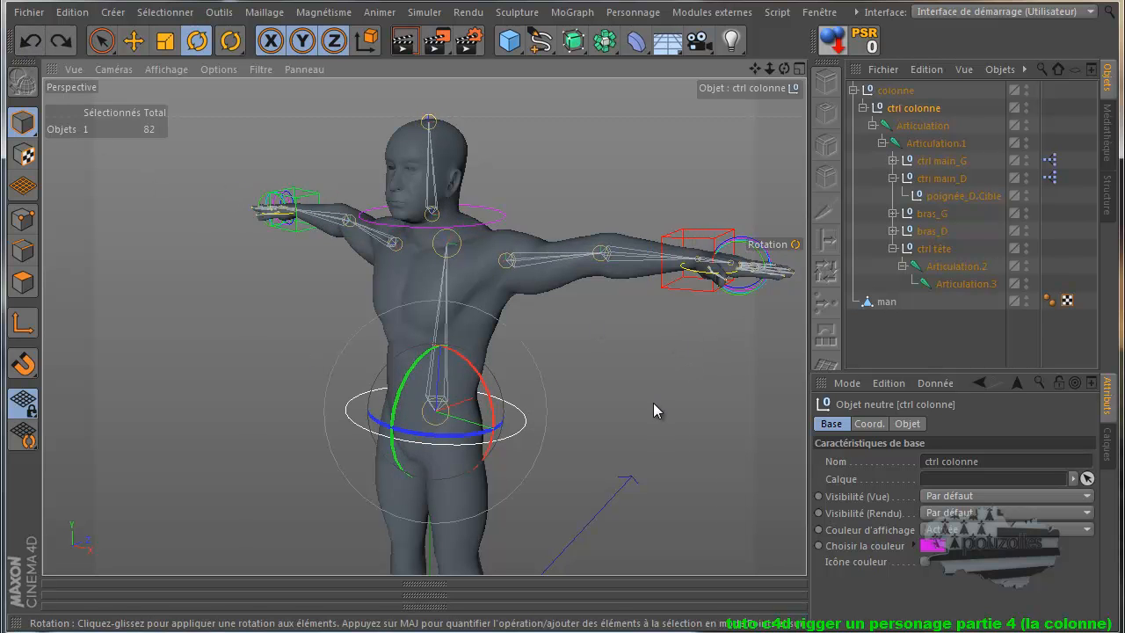
- Test the arm by moving the ctrl main_G controller, undo the move, and clear the selection
click(938, 161)
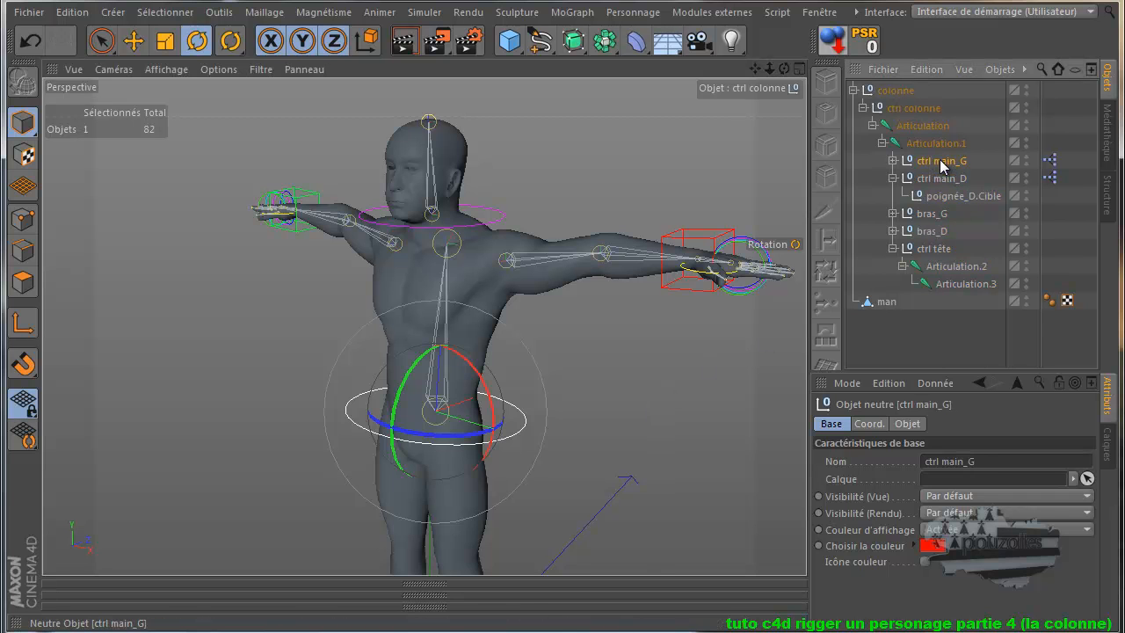
click(133, 40)
drag(732, 296, 705, 281)
click(30, 40)
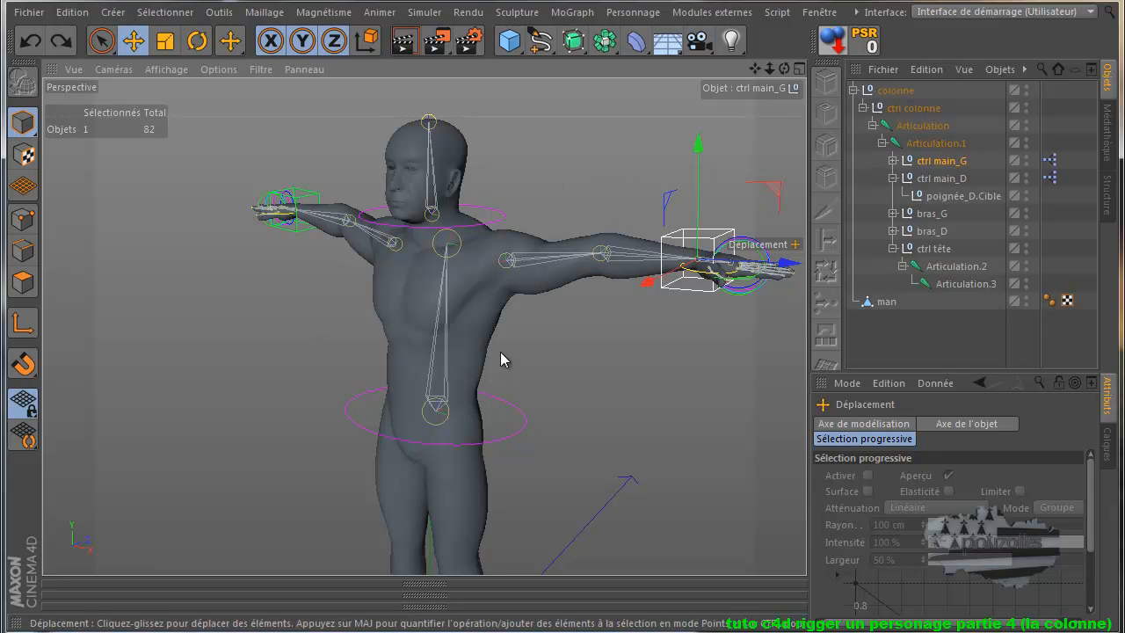
click(559, 359)
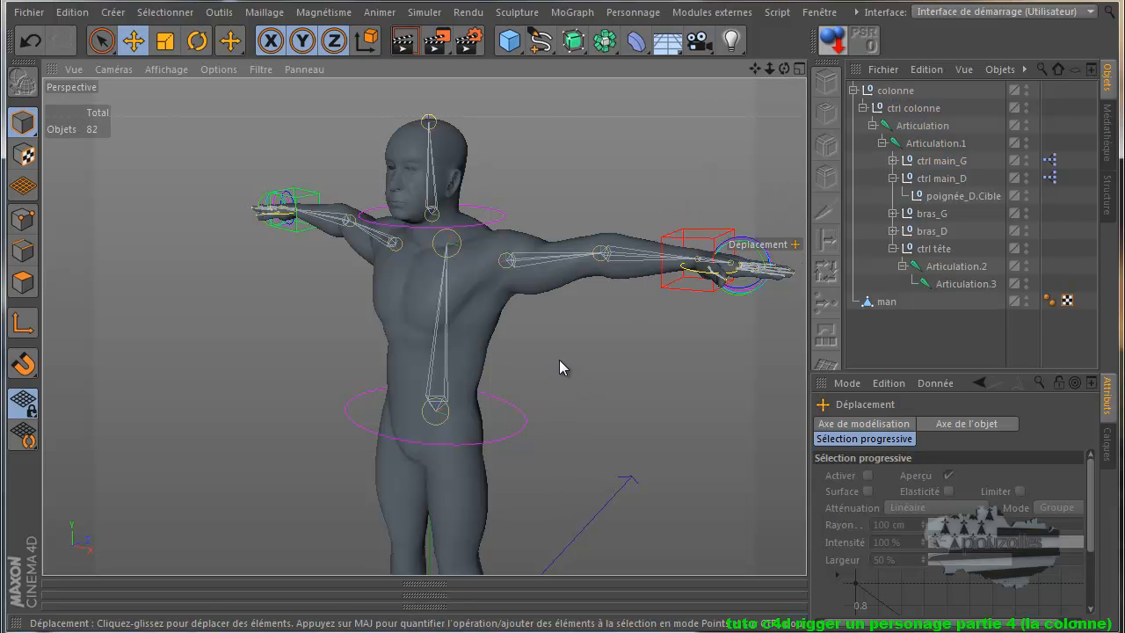
scroll(562, 356, down, 3)
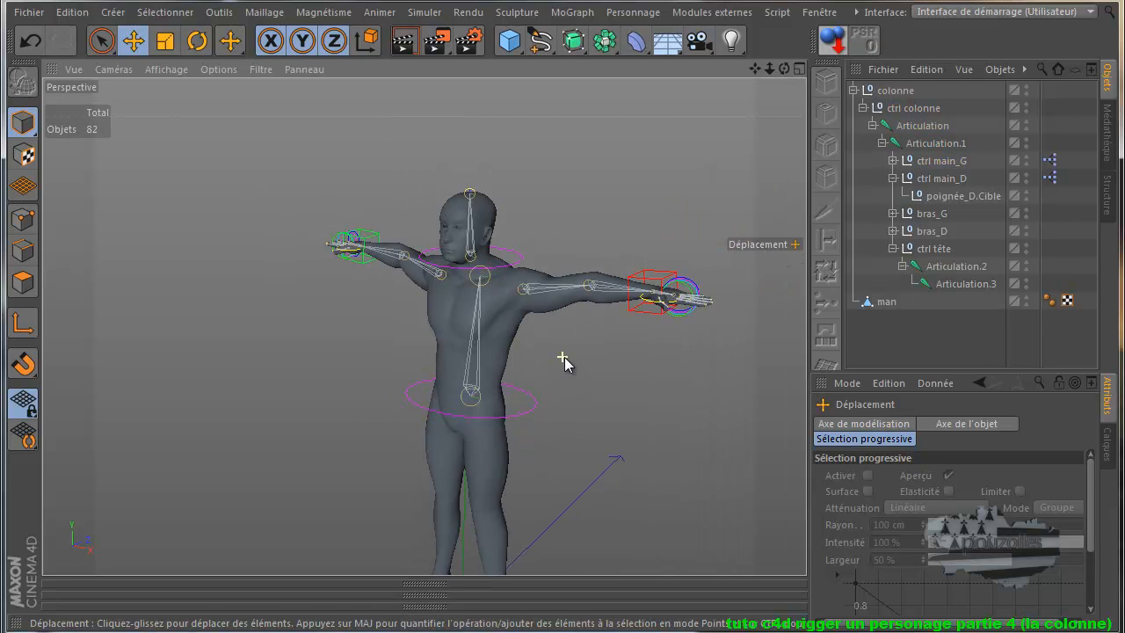
drag(755, 69, 565, 395)
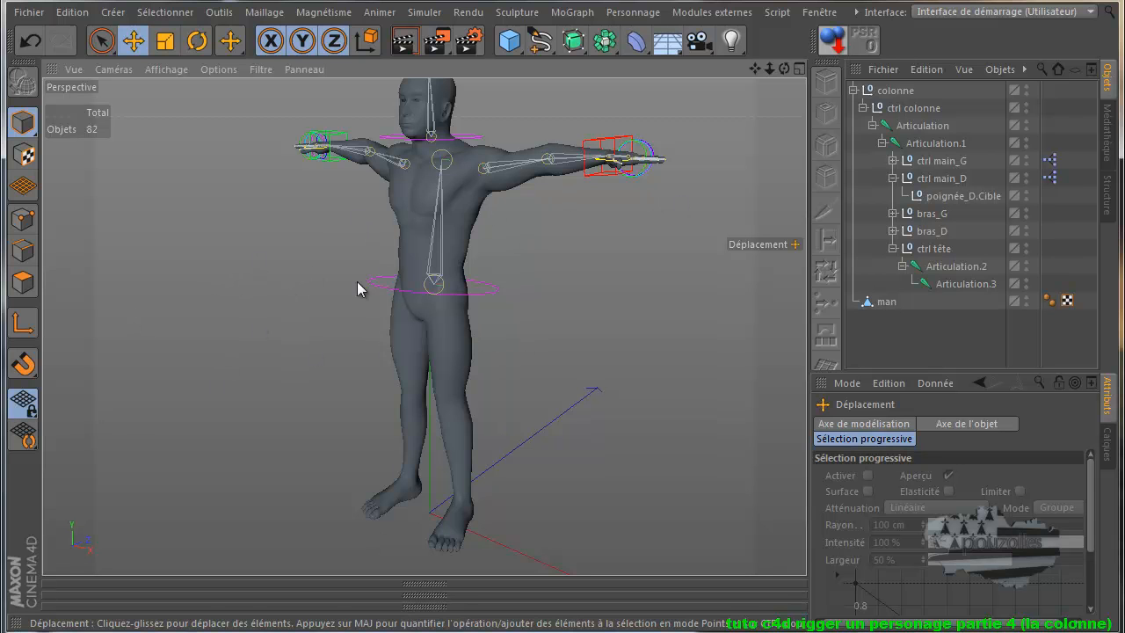
scroll(455, 420, down, 2)
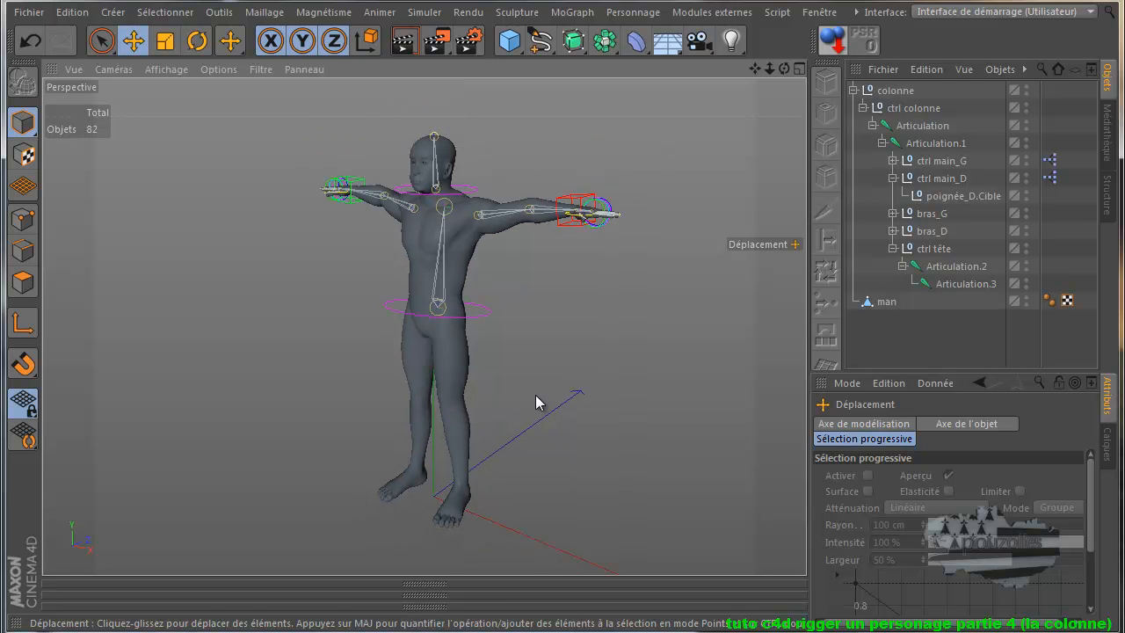
scroll(535, 395, up, 1)
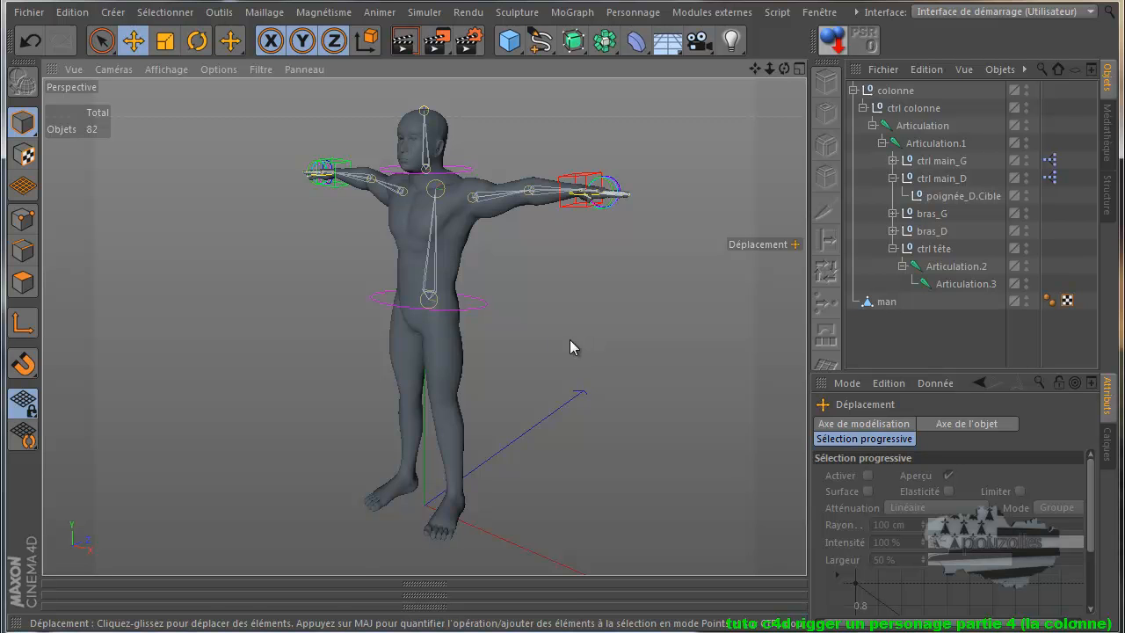
scroll(536, 148, up, 4)
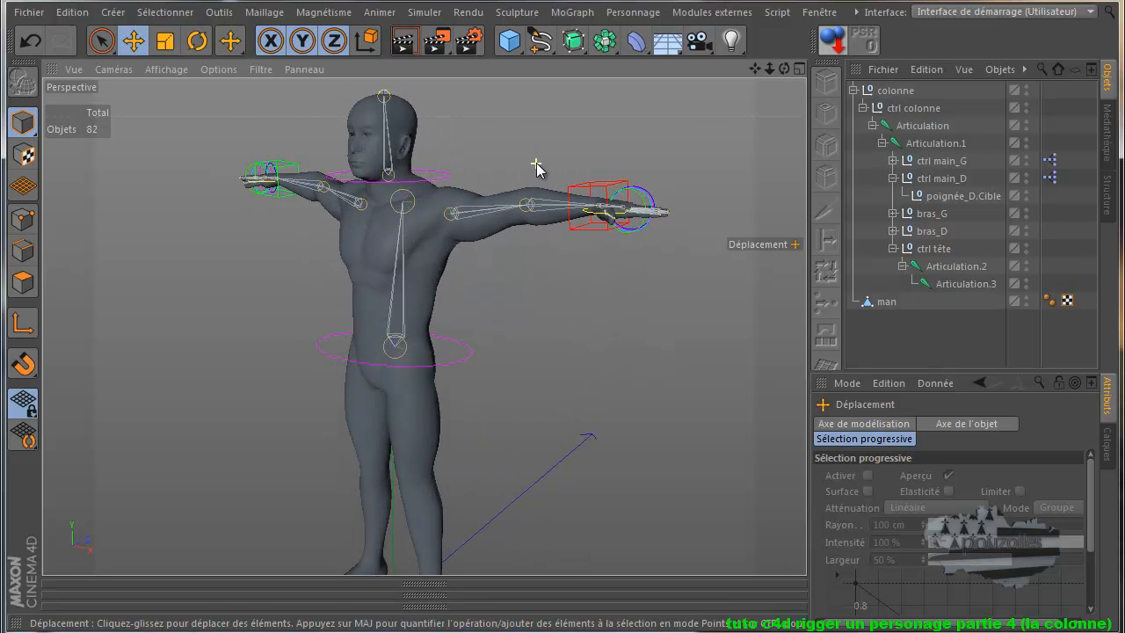
alt+drag(535, 163, 533, 164)
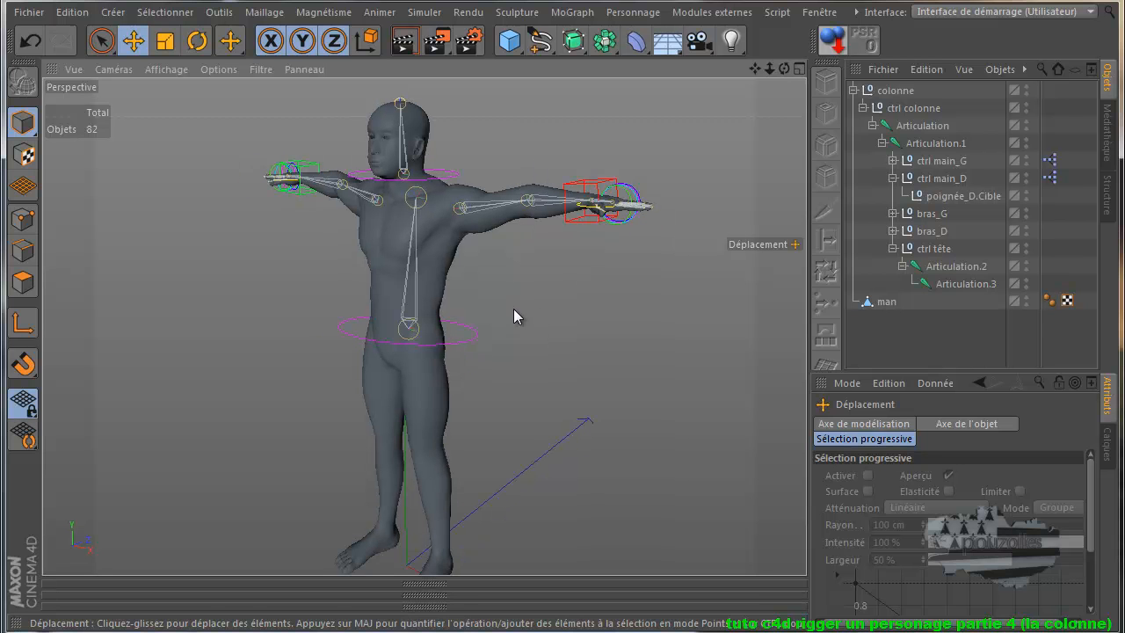
- Select the man mesh and display it in Ombrage de Gouraud (lignes) to examine its polygon density
click(886, 301)
click(173, 70)
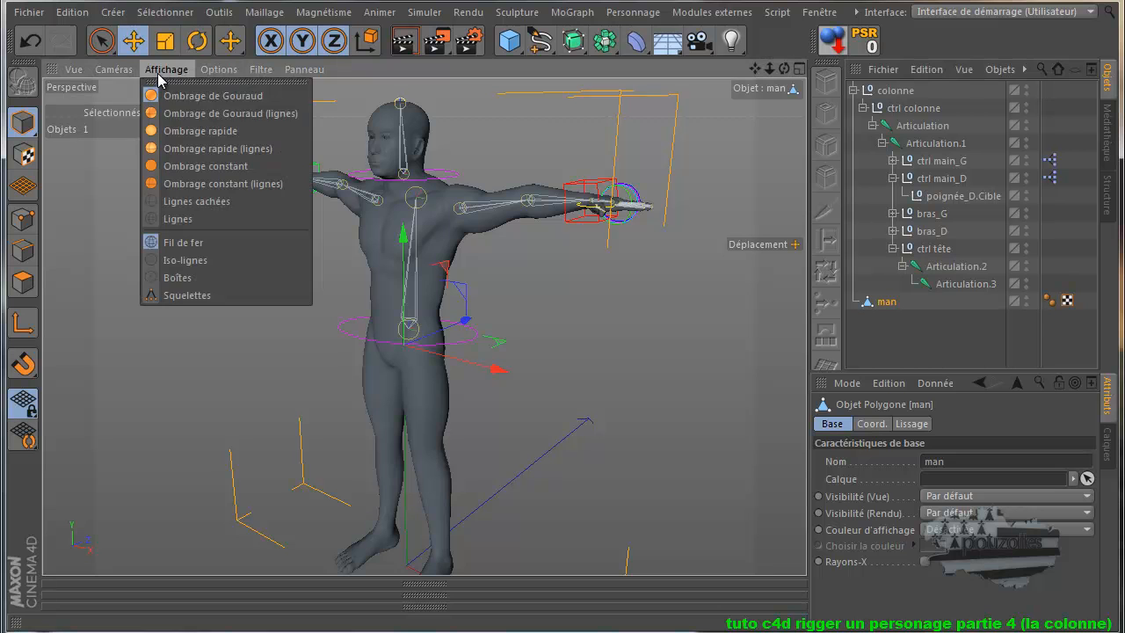
click(214, 110)
scroll(401, 243, up, 5)
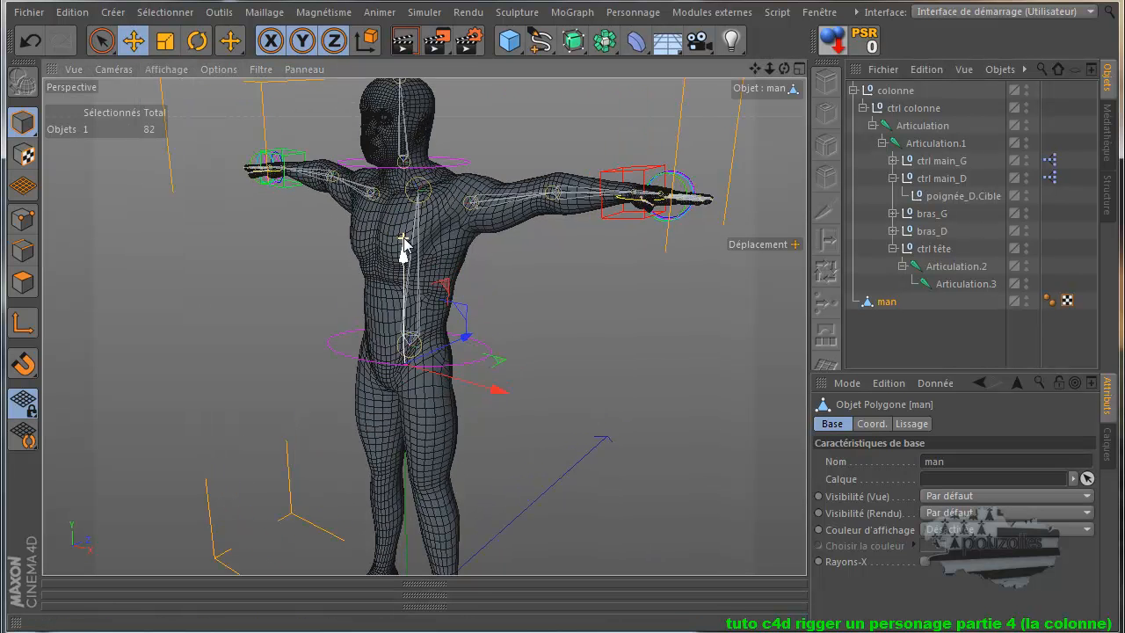
scroll(442, 232, down, 3)
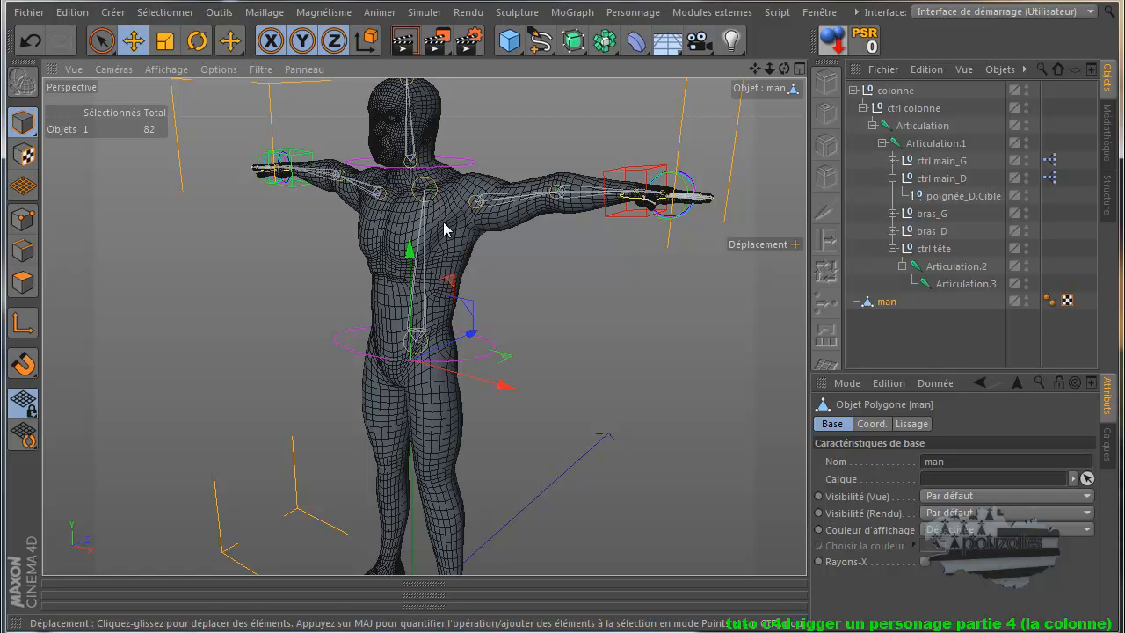
- Open the file modelisation personage 2 and examine the low-poly character mesh
click(28, 13)
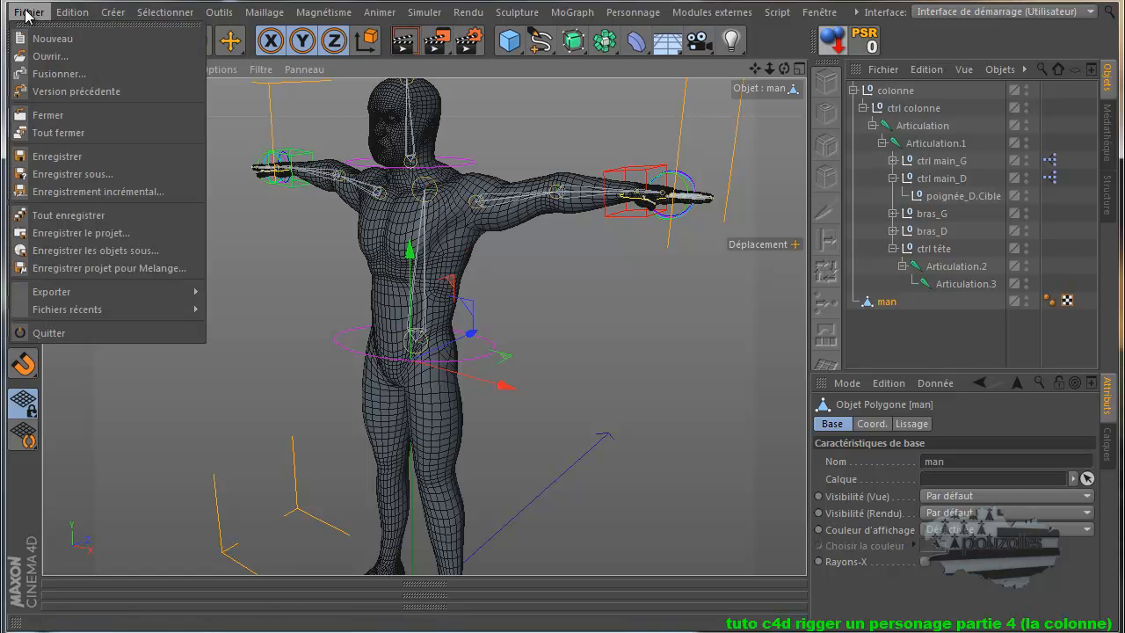
click(44, 70)
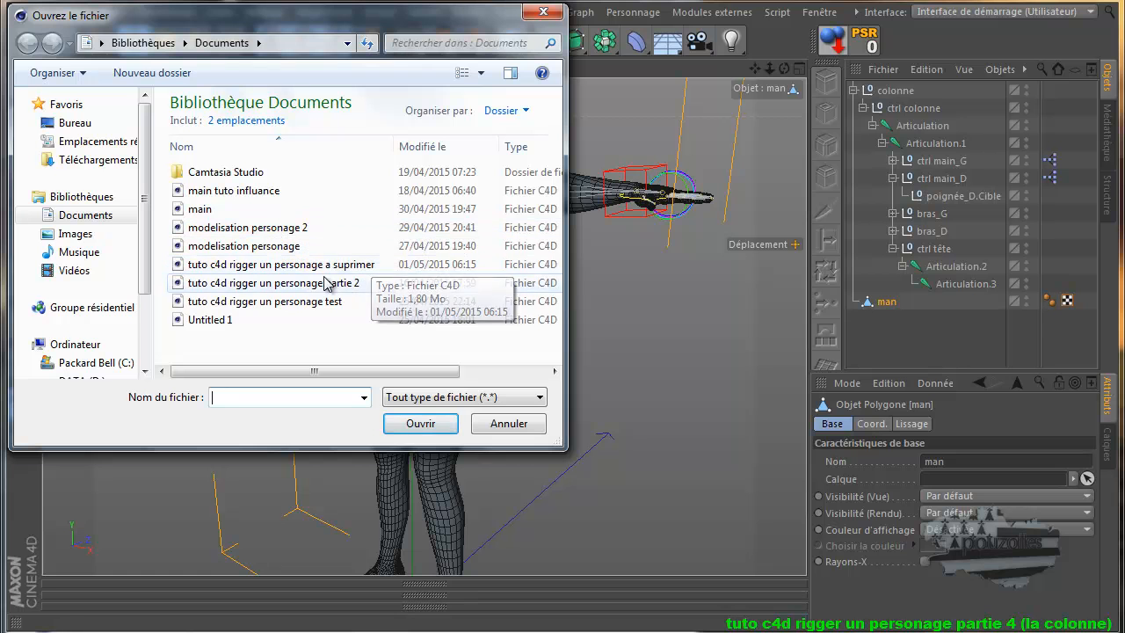
double_click(222, 228)
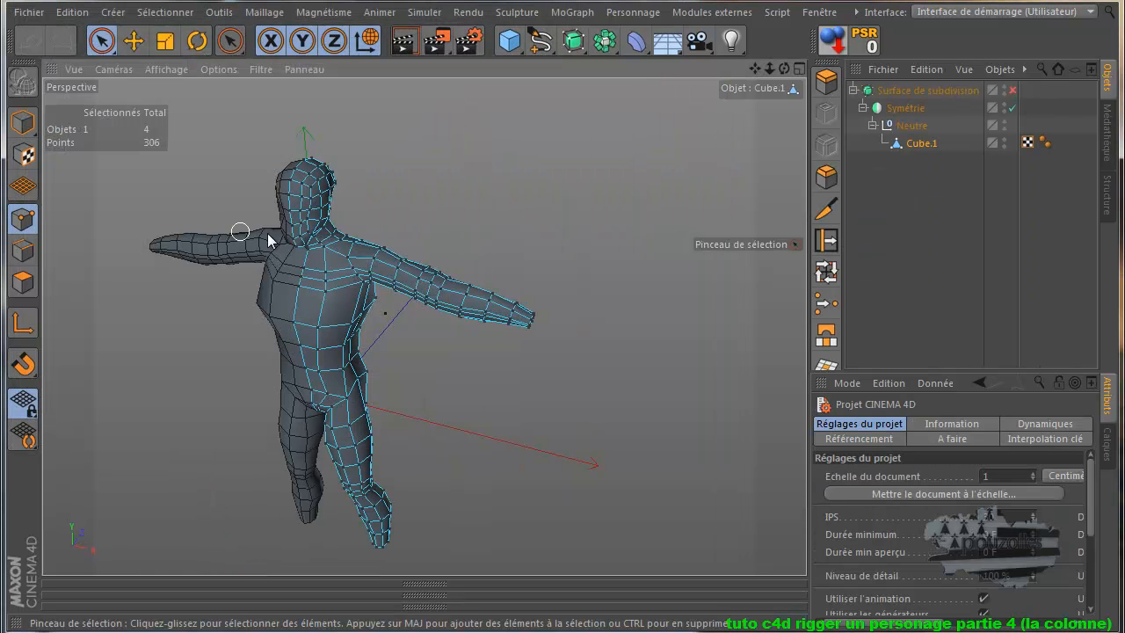
scroll(408, 244, down, 2)
drag(754, 68, 564, 392)
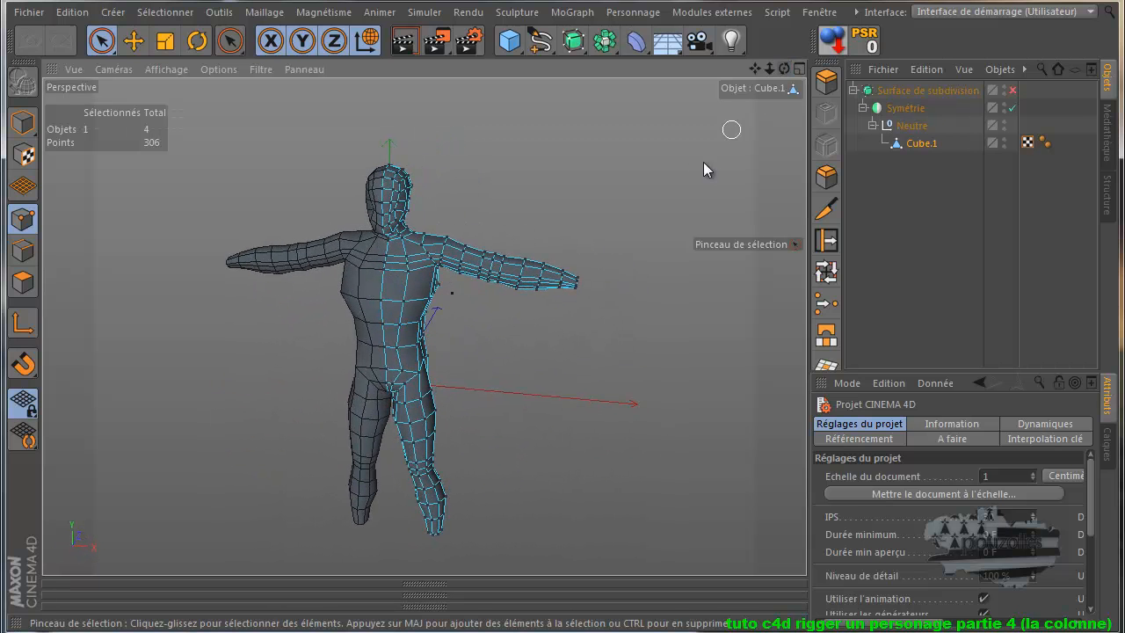
scroll(474, 378, up, 3)
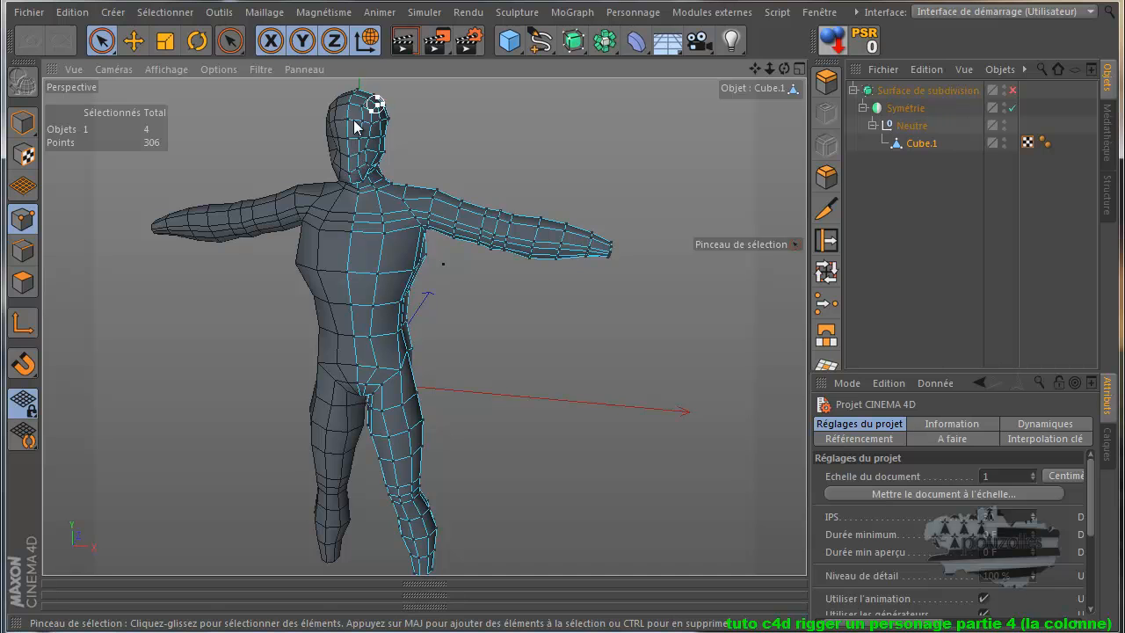
- Deselect Cube.1 and turn Surface de subdivision on and back off to compare the smoothed mesh with the base mesh
click(933, 216)
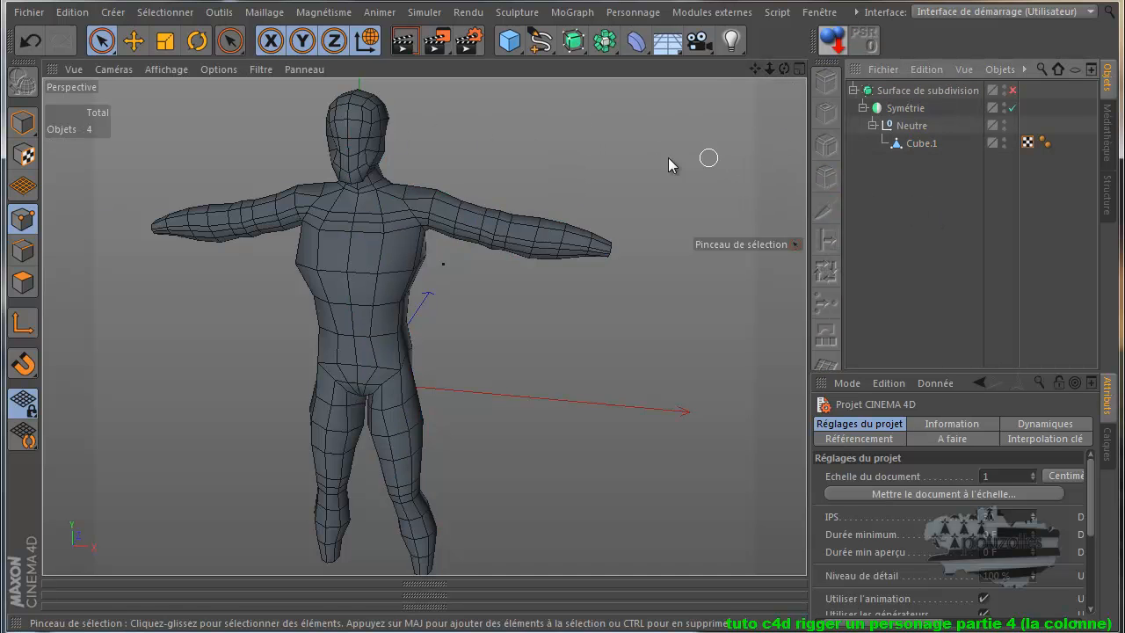
click(1012, 90)
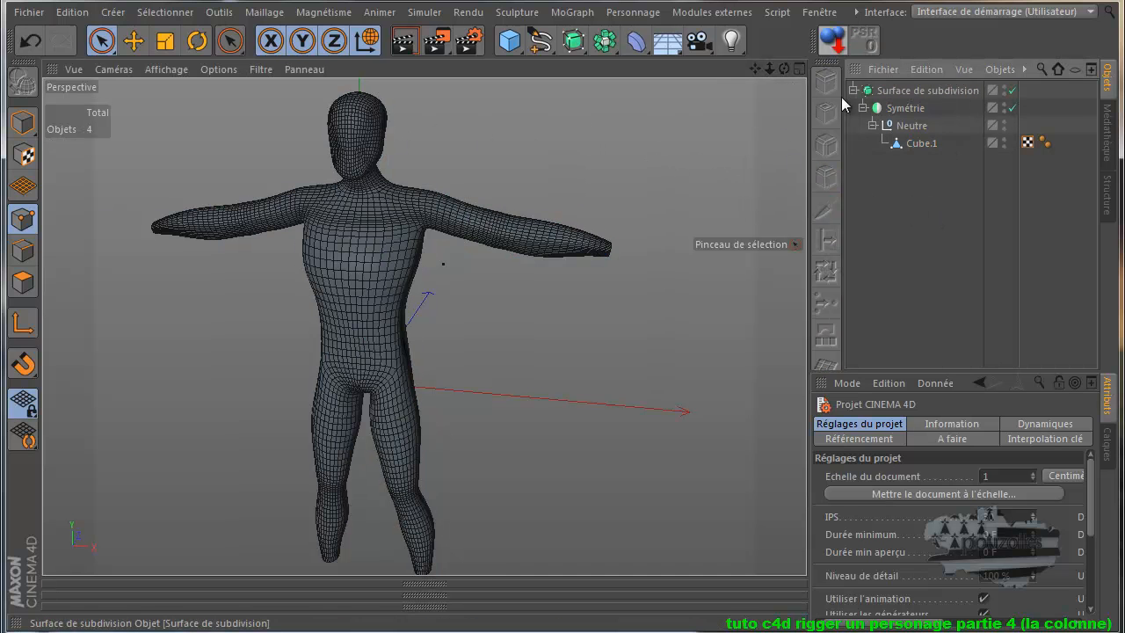
drag(785, 68, 571, 388)
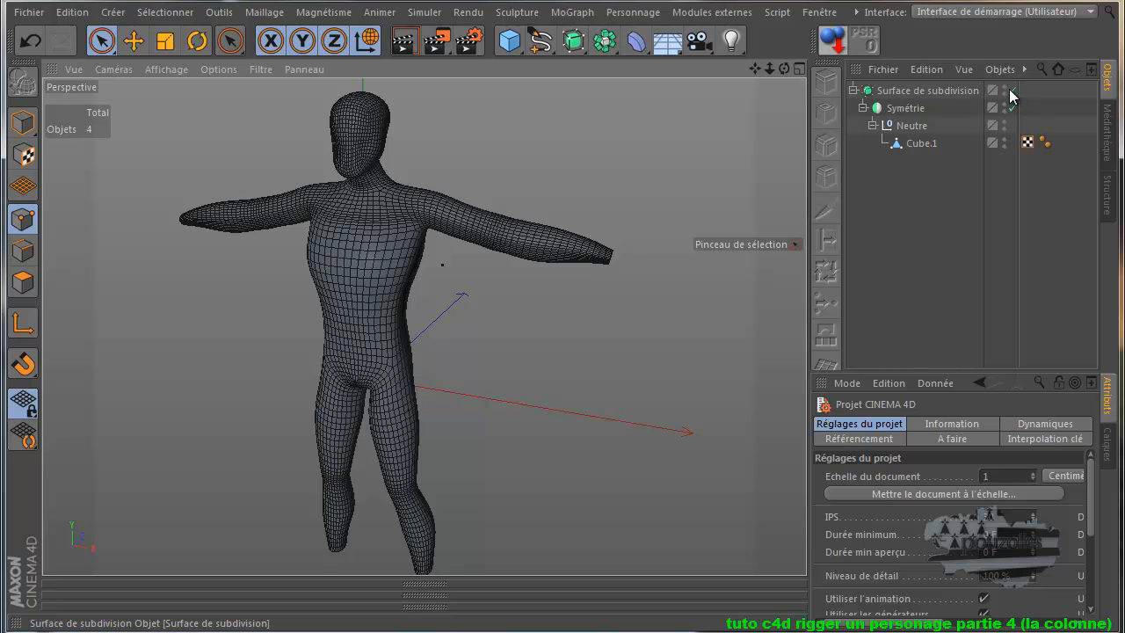
click(1010, 90)
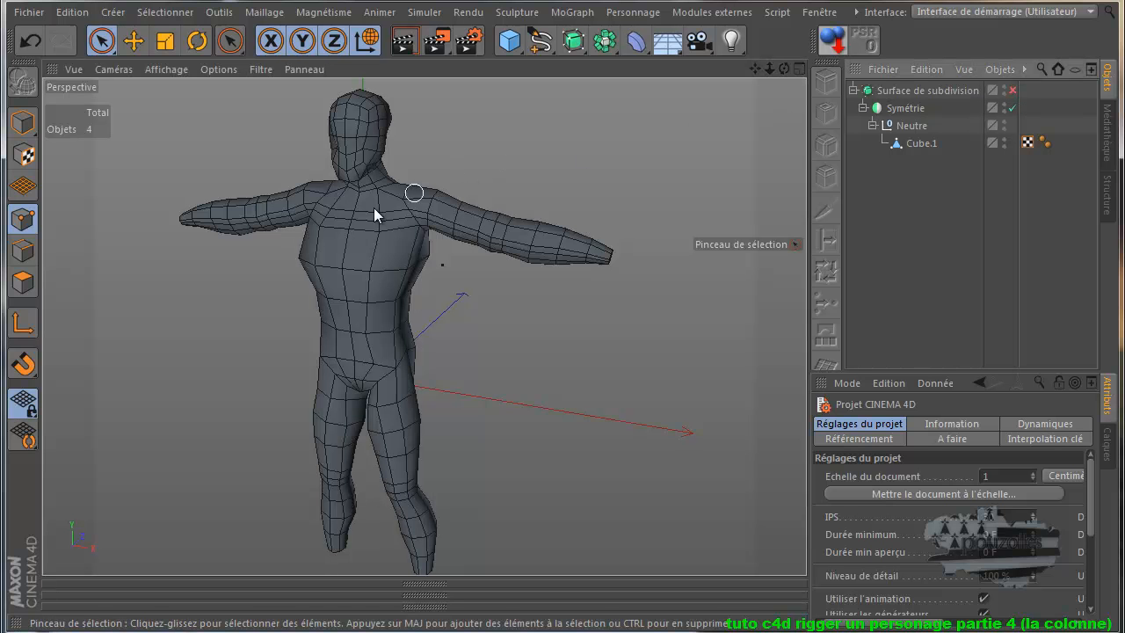
mouse_move(554, 395)
alt+mouse_down()
mouse_move(543, 392)
mouse_move(590, 400)
mouse_move(562, 394)
alt+mouse_up()
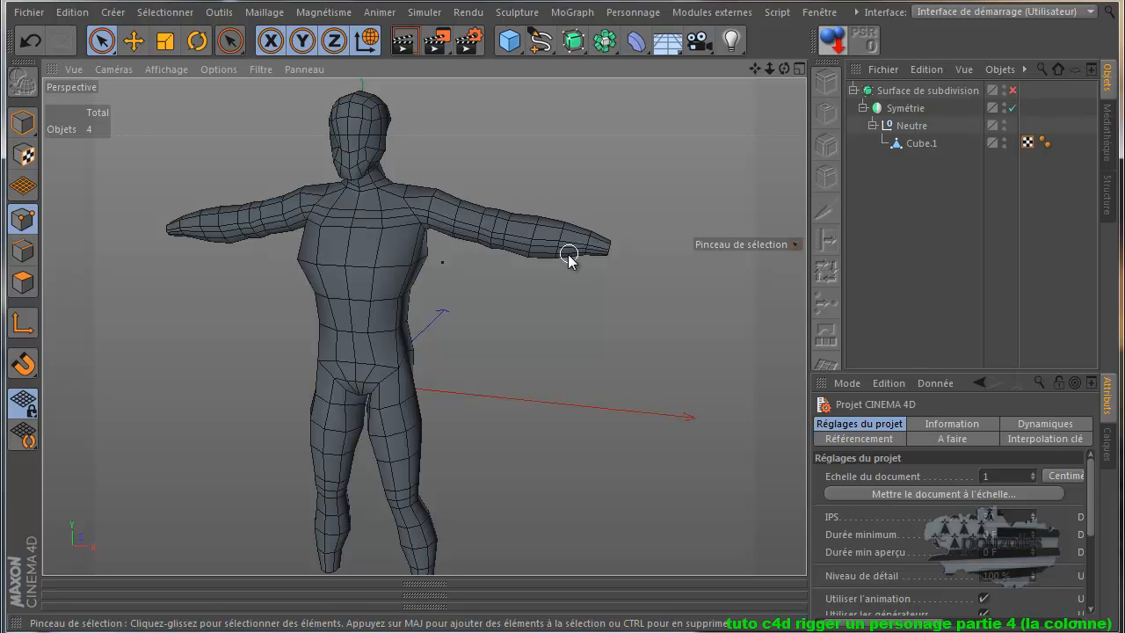
scroll(551, 282, down, 2)
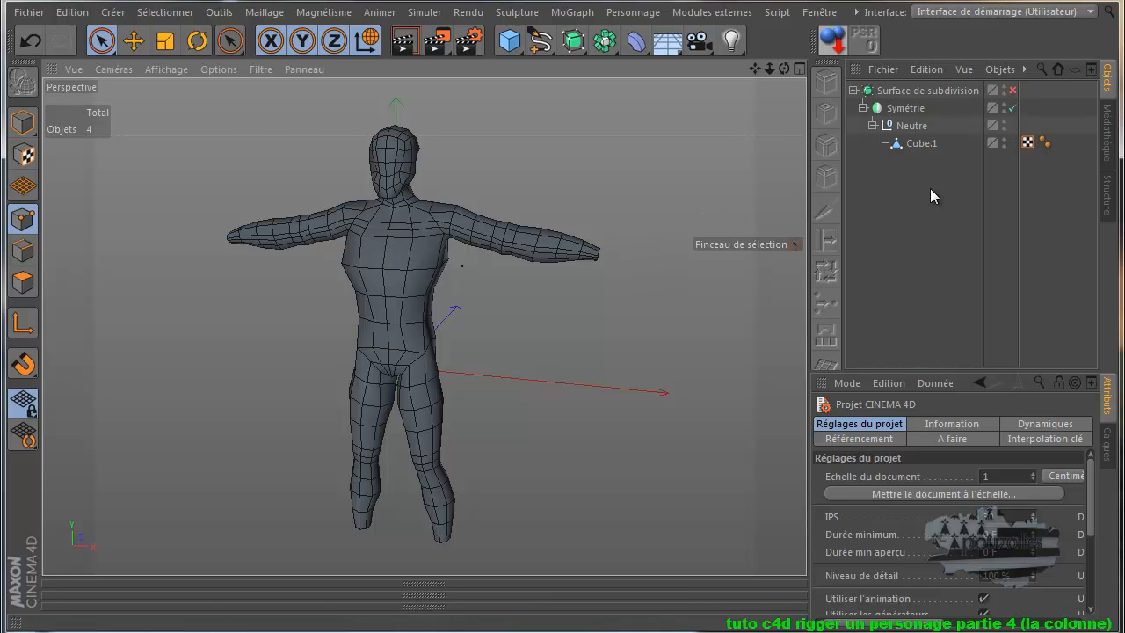
- Return to the tuto c4d rigger un personage partie 2.c4d project and set the viewport display to Ombrage de Gouraud
click(818, 11)
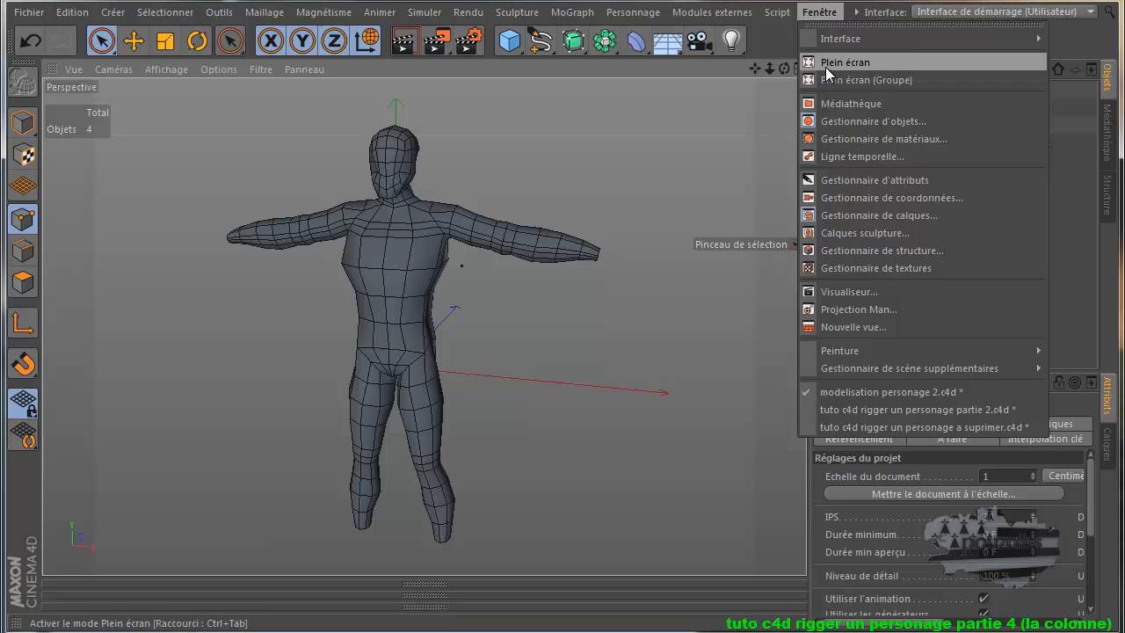
click(852, 414)
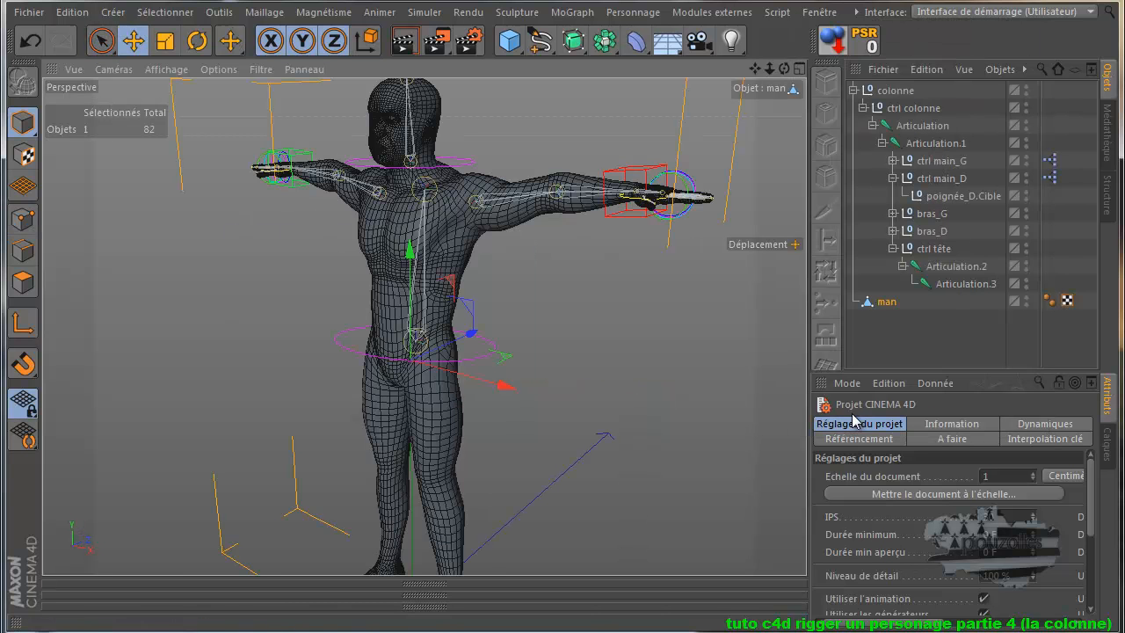
scroll(619, 382, down, 2)
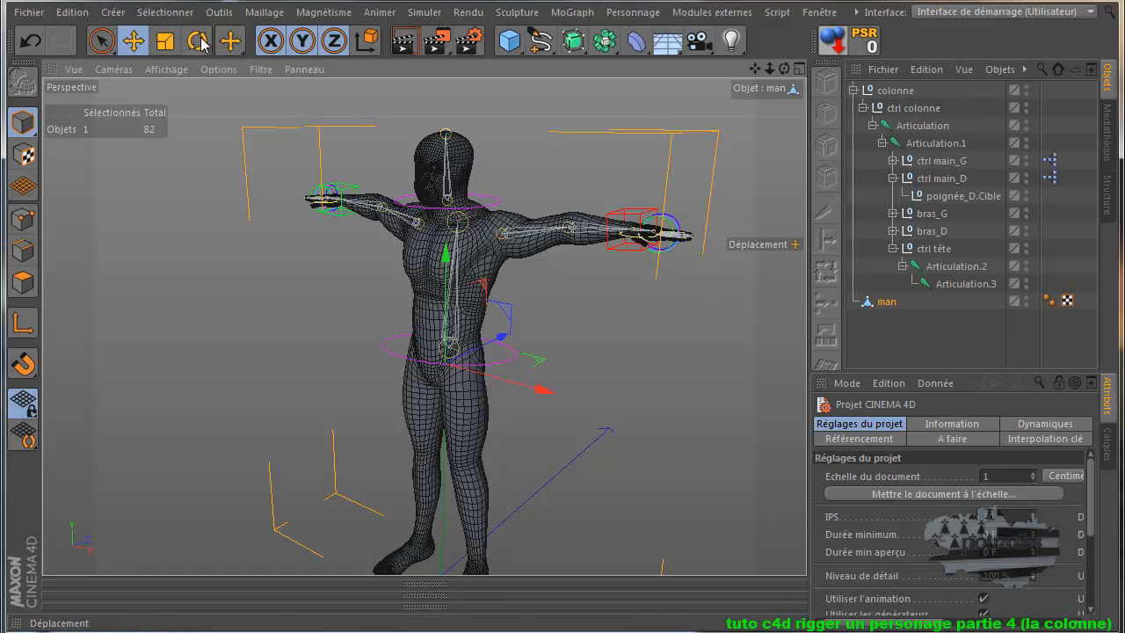
click(167, 68)
click(185, 95)
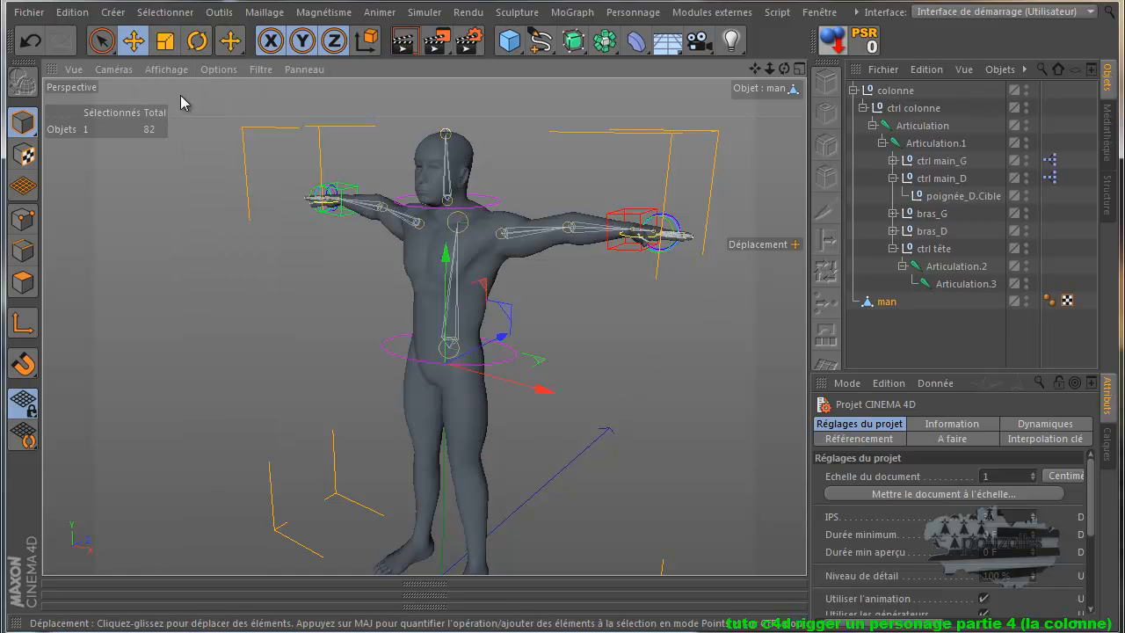
- Select ctrl colonne, ctrl main_G, ctrl main_D and ctrl tête together and place them as a selection list in the perspective view
click(913, 110)
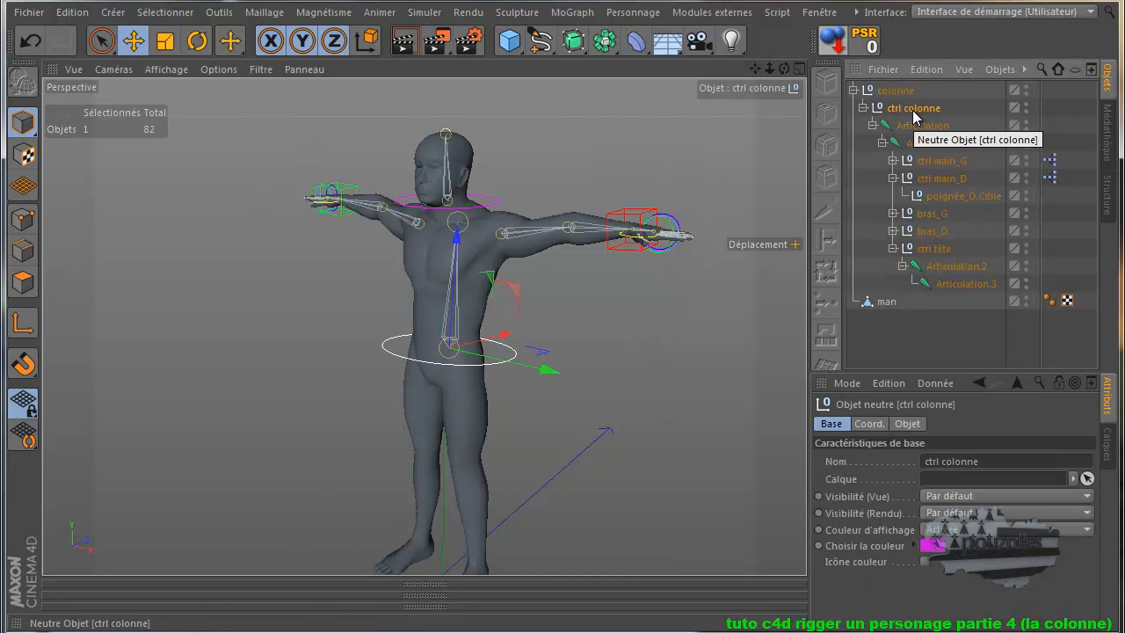
ctrl+click(942, 165)
ctrl+click(938, 179)
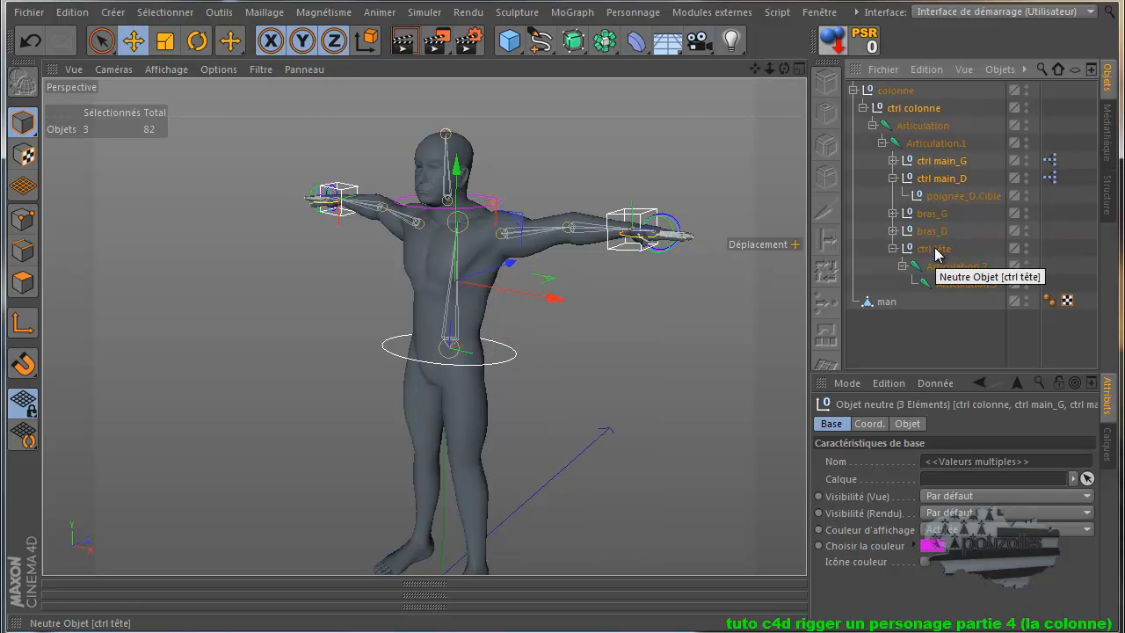
ctrl+click(935, 250)
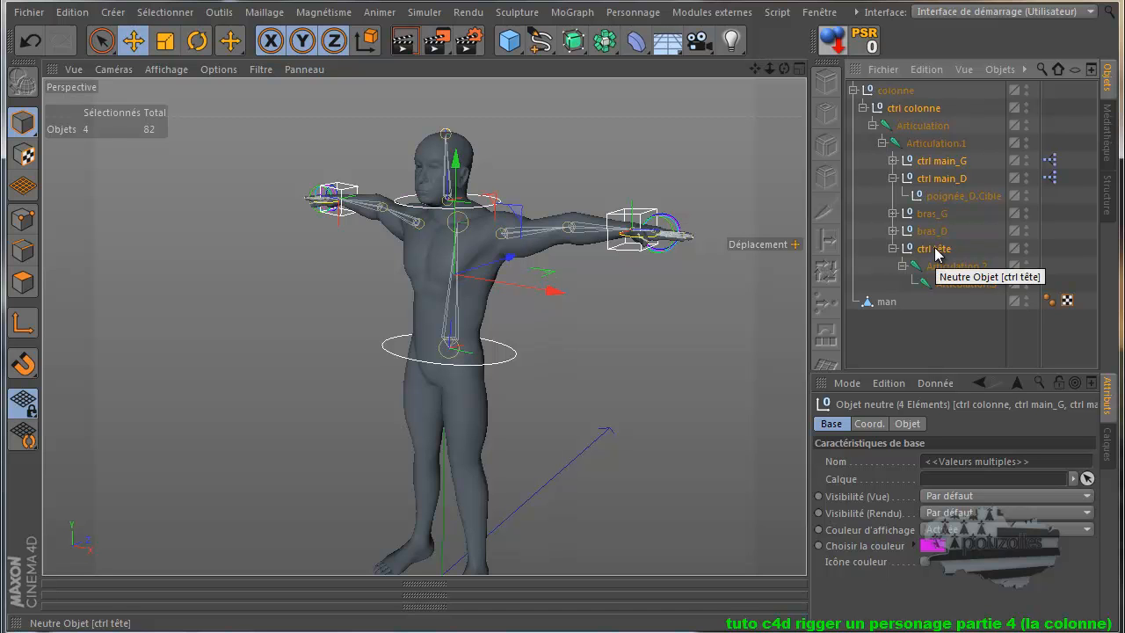
drag(937, 254, 826, 188)
drag(690, 145, 689, 145)
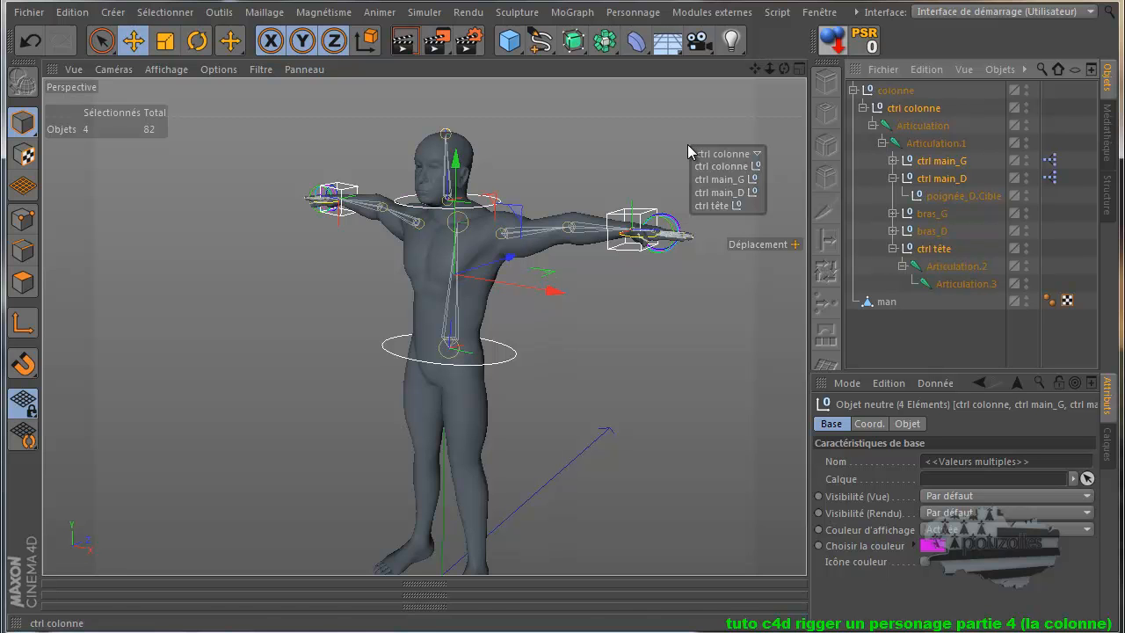
- Select ctrl colonne through the viewport selection list and open the list's title for renaming, leaving the name as it is
click(738, 167)
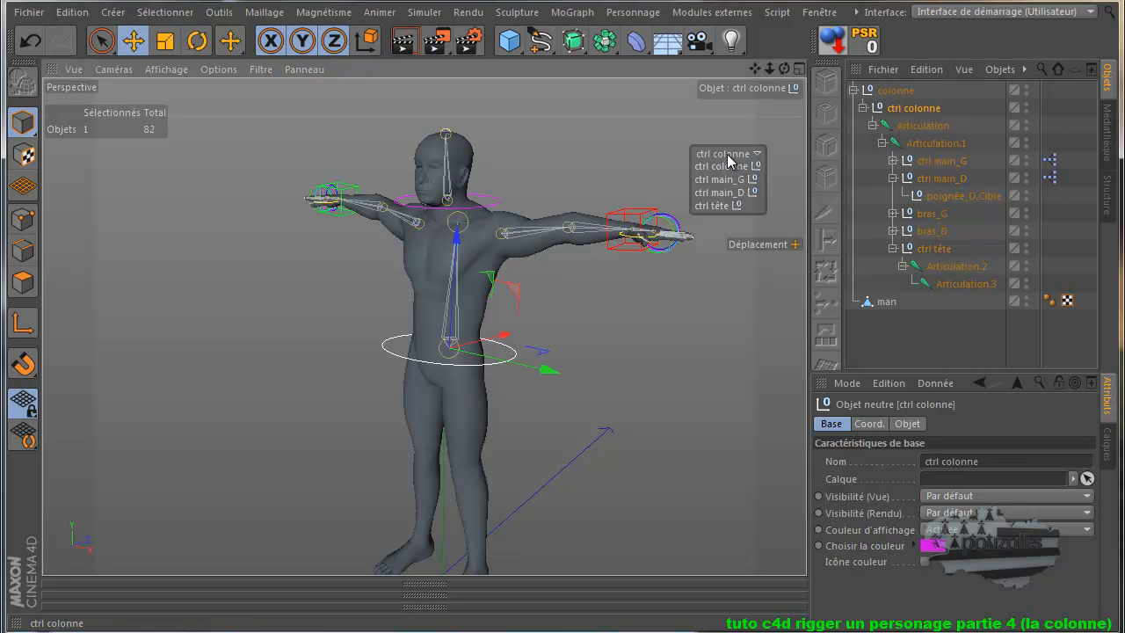
double_click(725, 156)
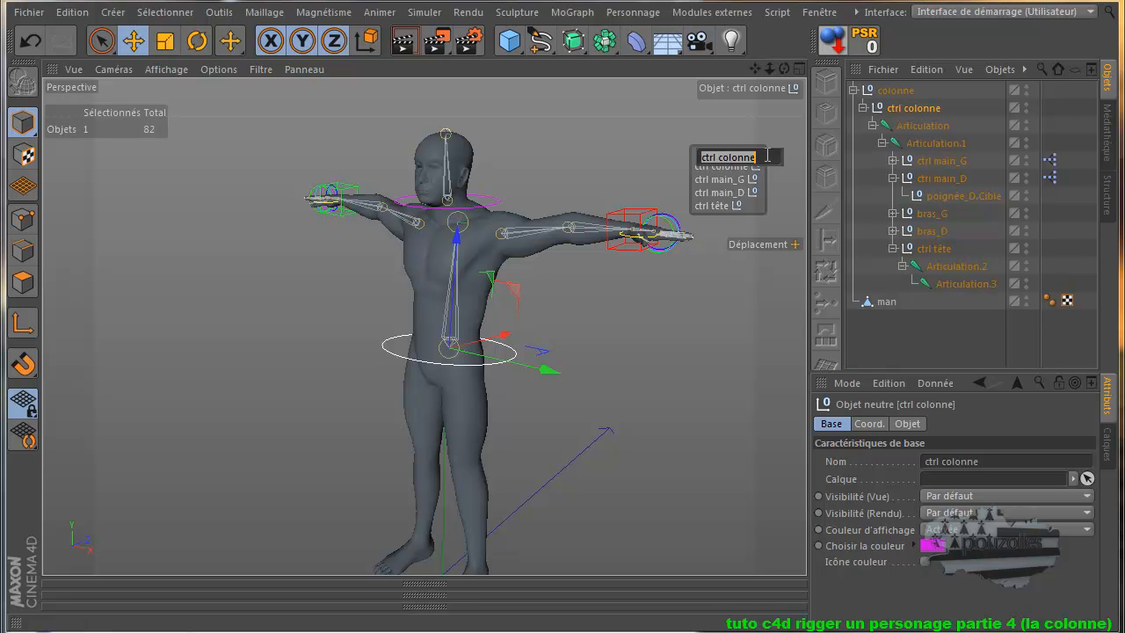
click(668, 165)
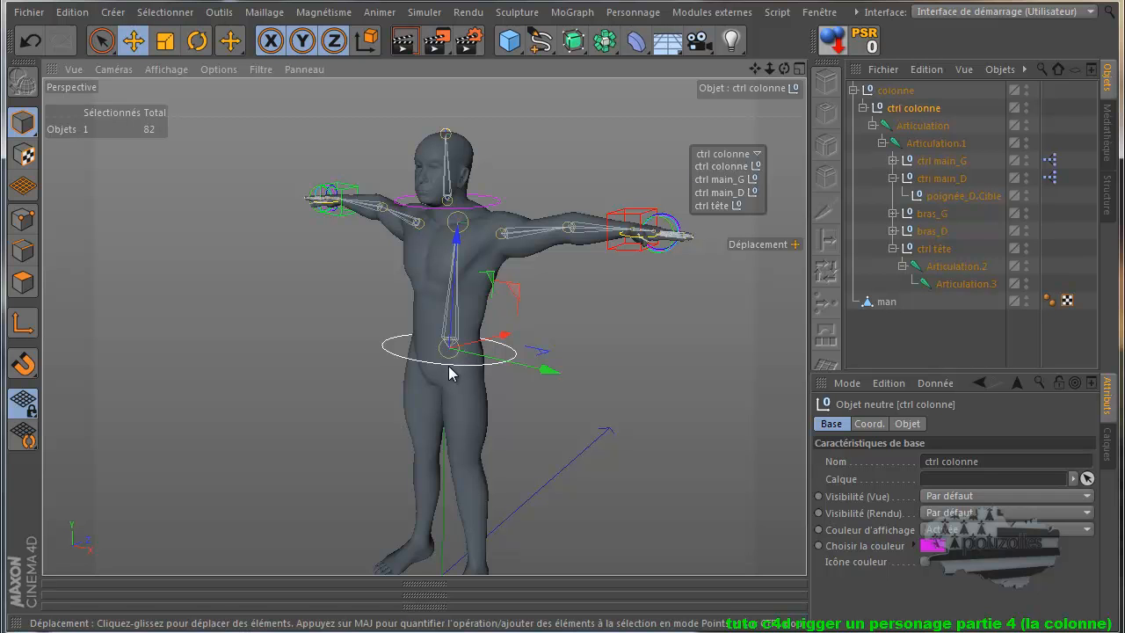
- Test moving and rotating ctrl colonne slightly to check that the upper body follows, undoing each transform
drag(449, 364, 444, 363)
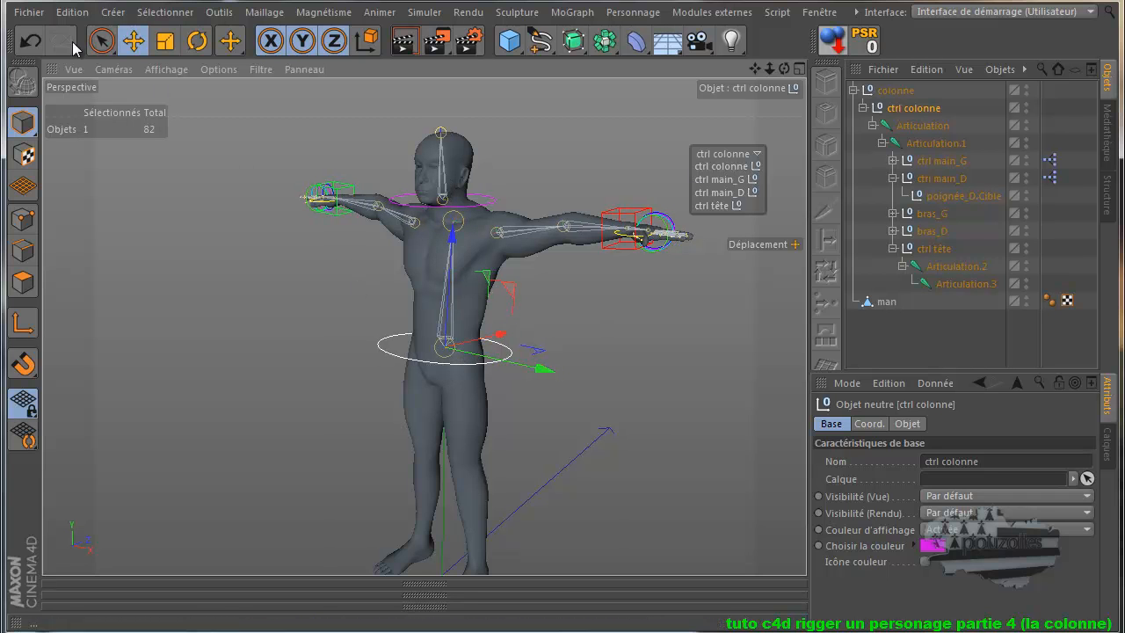
click(21, 43)
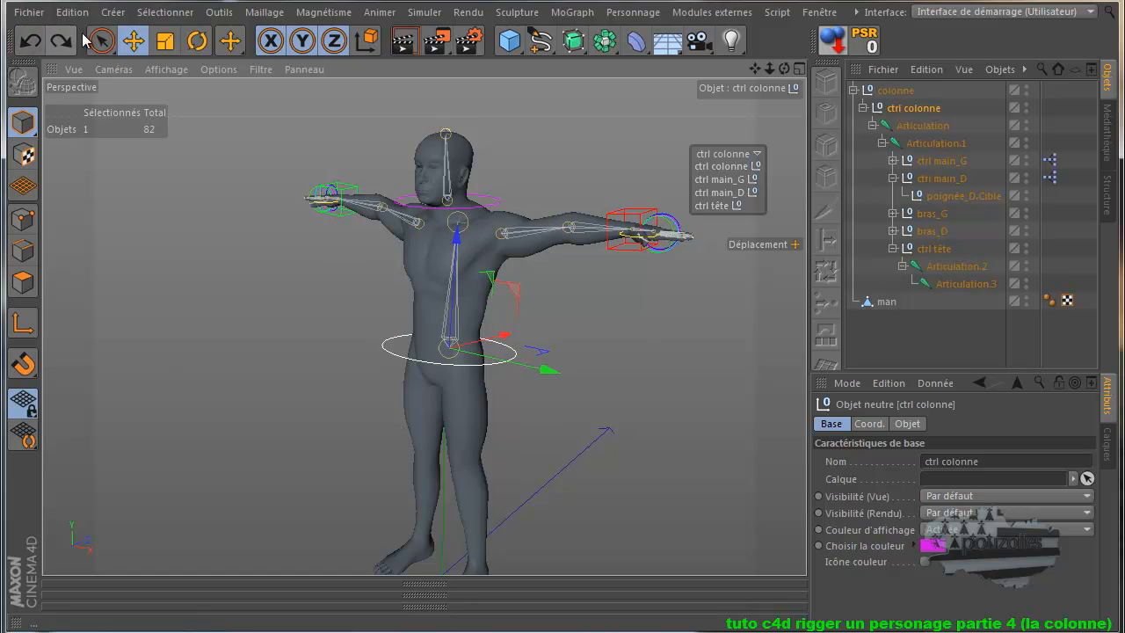
click(196, 40)
mouse_move(455, 364)
mouse_down()
mouse_move(428, 363)
mouse_move(454, 367)
mouse_up()
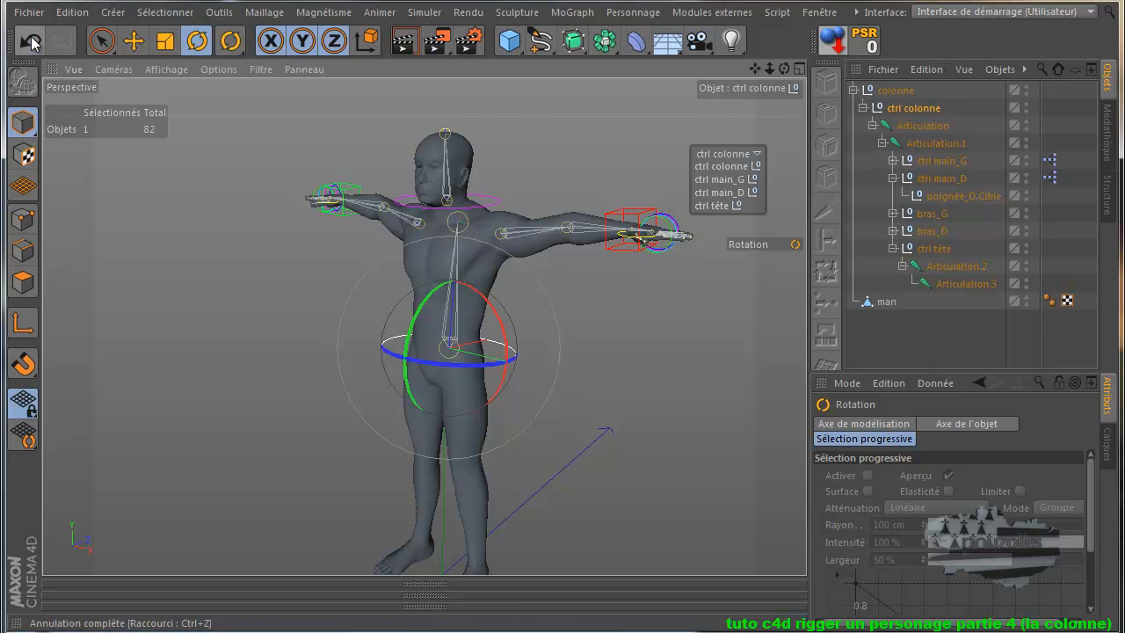
- Select ctrl tête through the viewport selection list, test rotating the head with it and undo the rotation
click(716, 203)
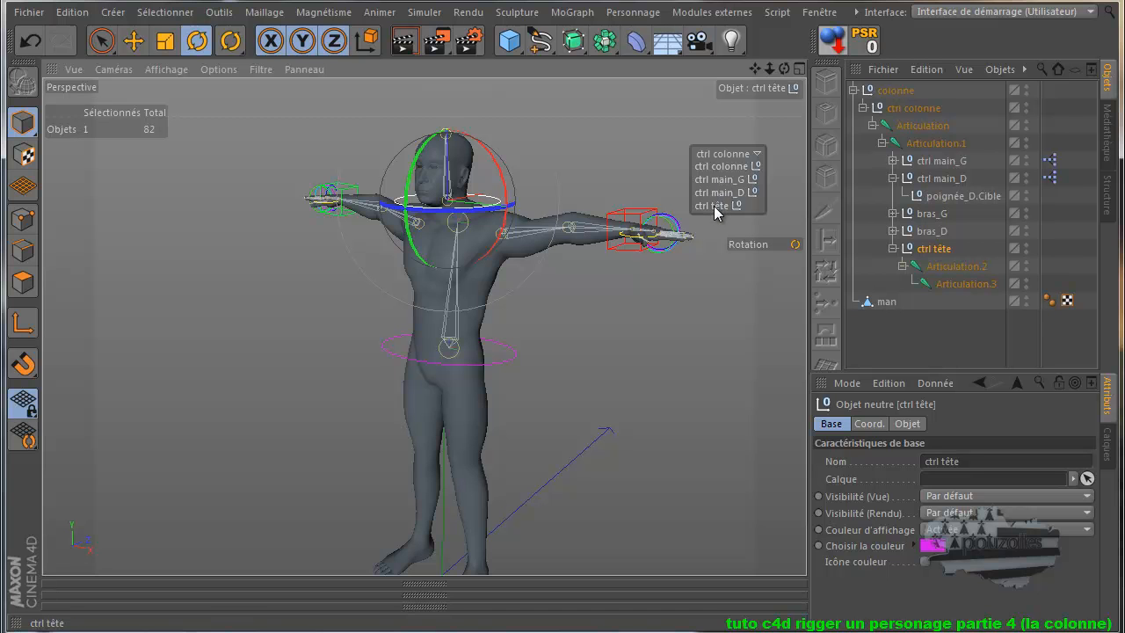
drag(410, 180, 215, 106)
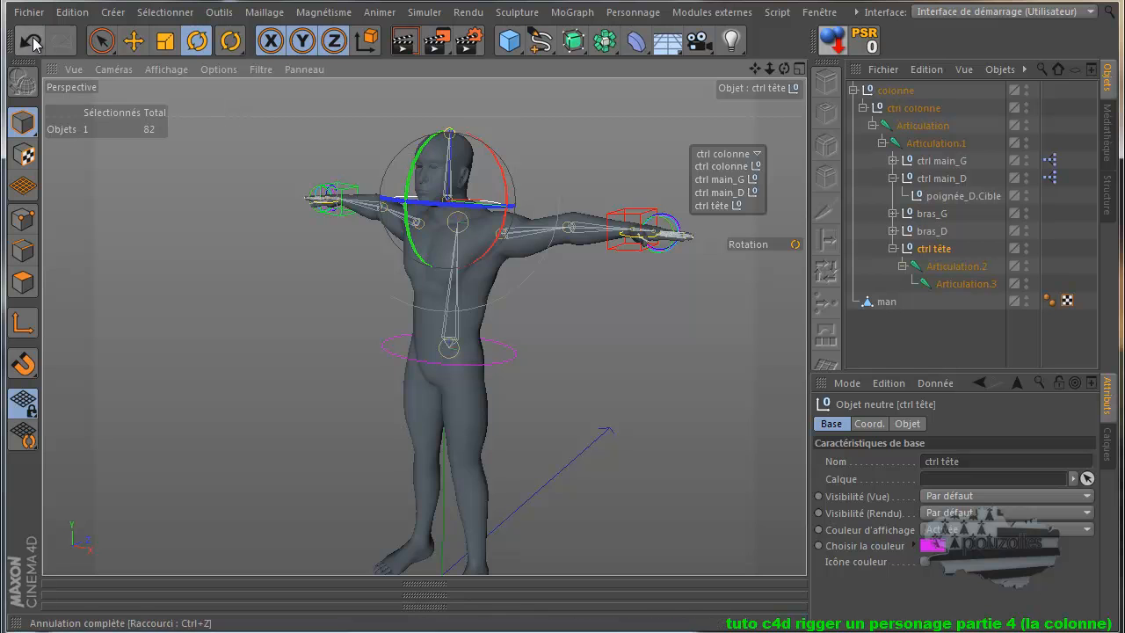
click(30, 40)
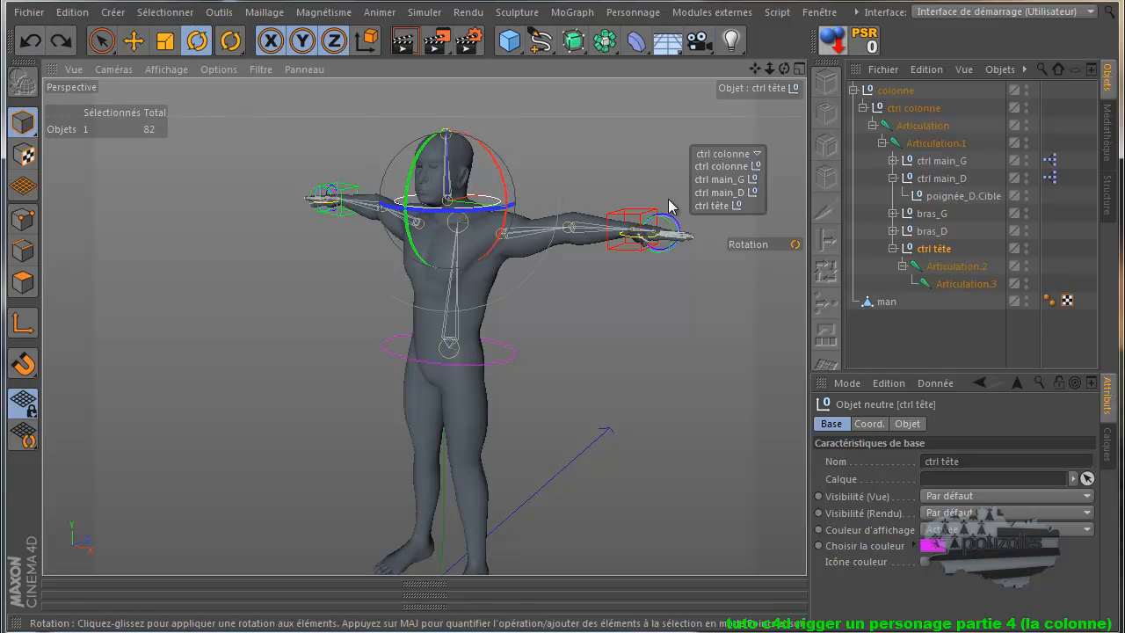
- Try the hand controllers in the viewport selection list, move ctrl main_G about 13 cm along its Z axis and undo the move
click(721, 181)
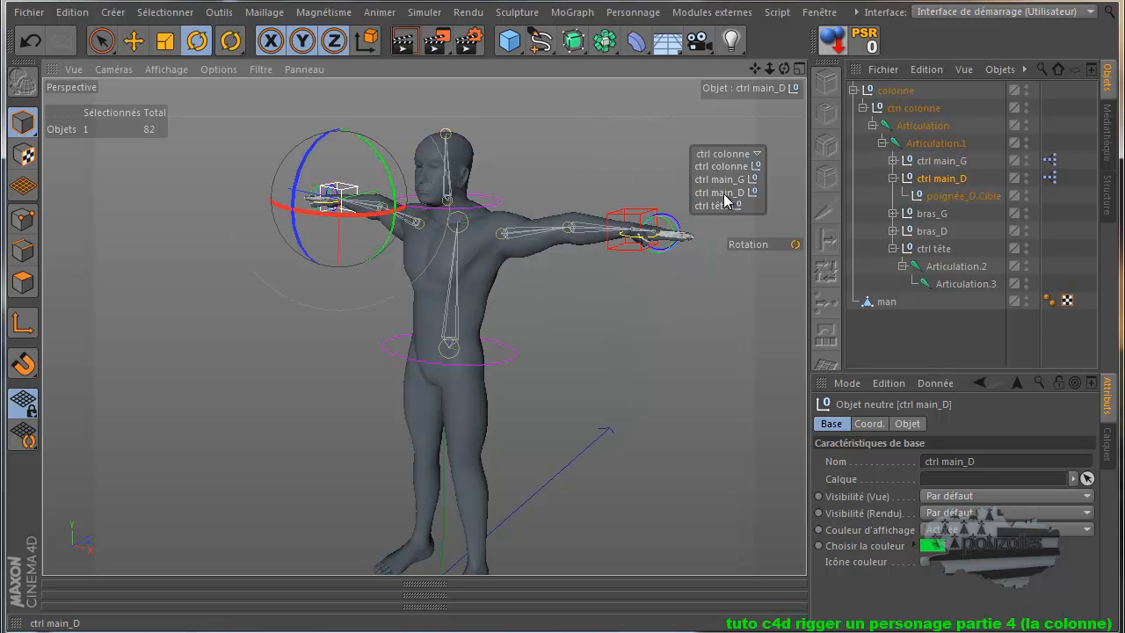
click(134, 41)
mouse_move(740, 239)
mouse_down()
mouse_move(705, 246)
mouse_move(738, 249)
mouse_up()
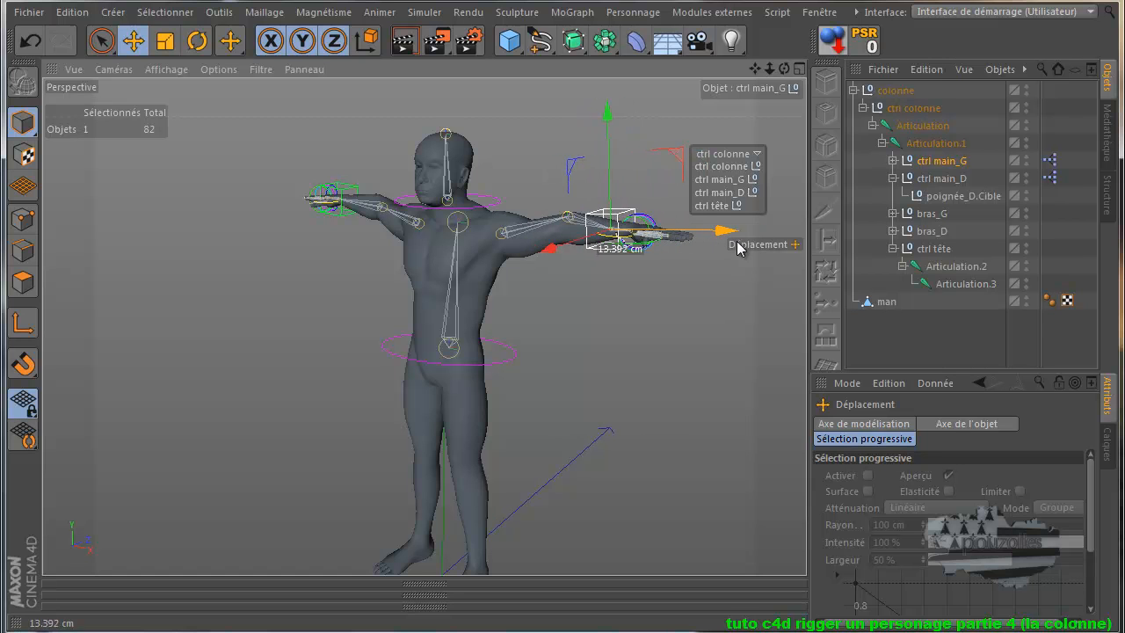
click(31, 40)
- Test rotating ctrl main_G to check the hand's response and undo the rotation
scroll(609, 185, up, 3)
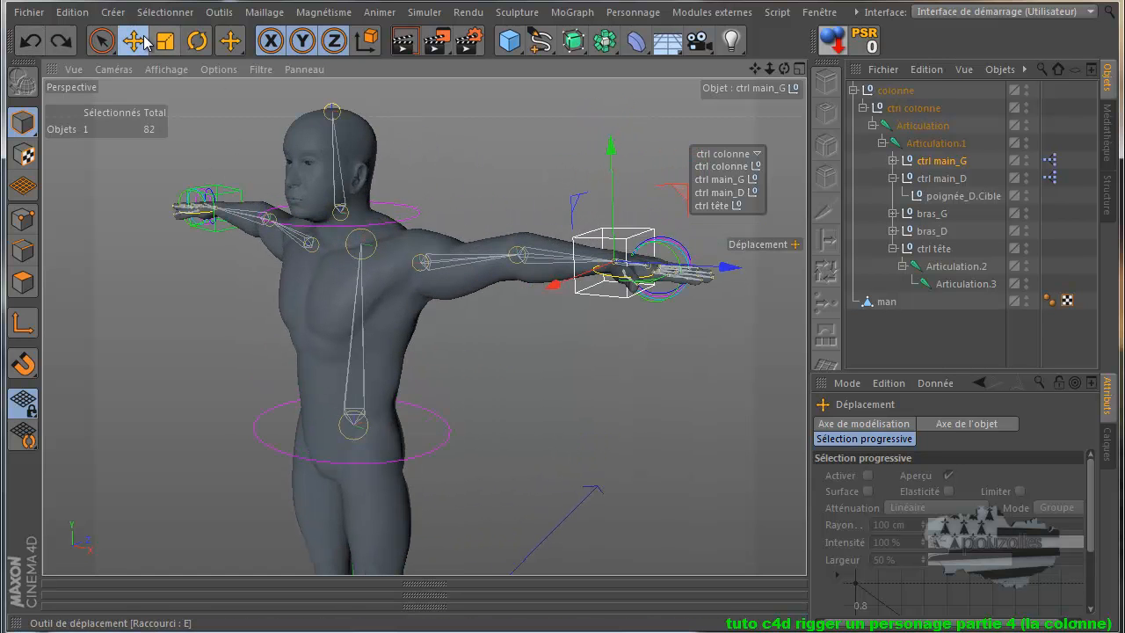
click(197, 43)
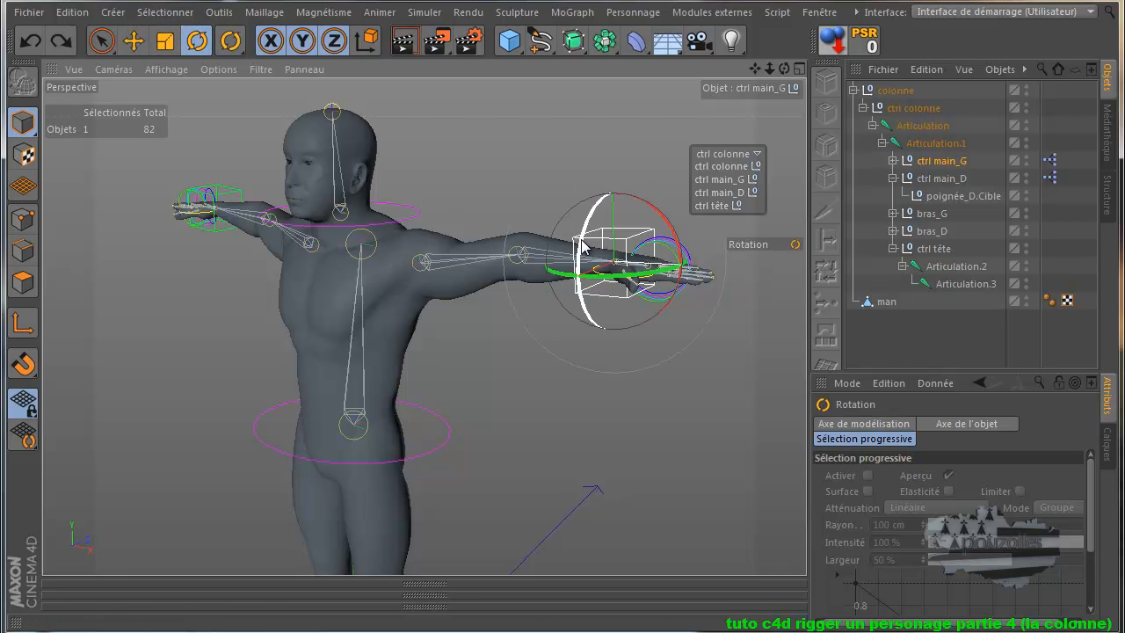
drag(582, 249, 593, 274)
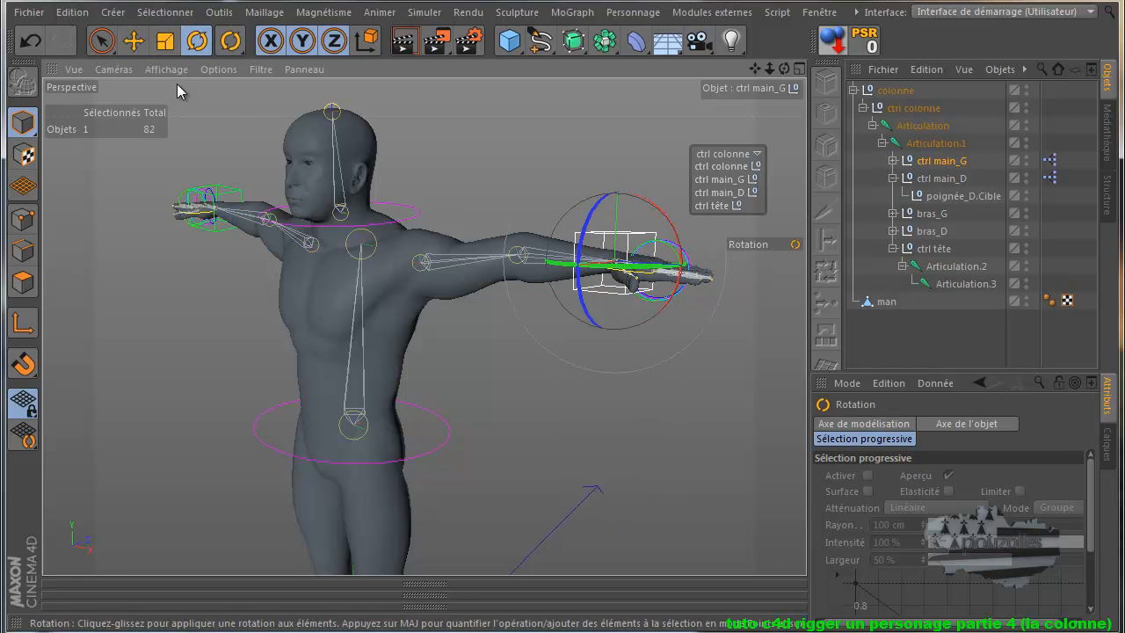
click(29, 44)
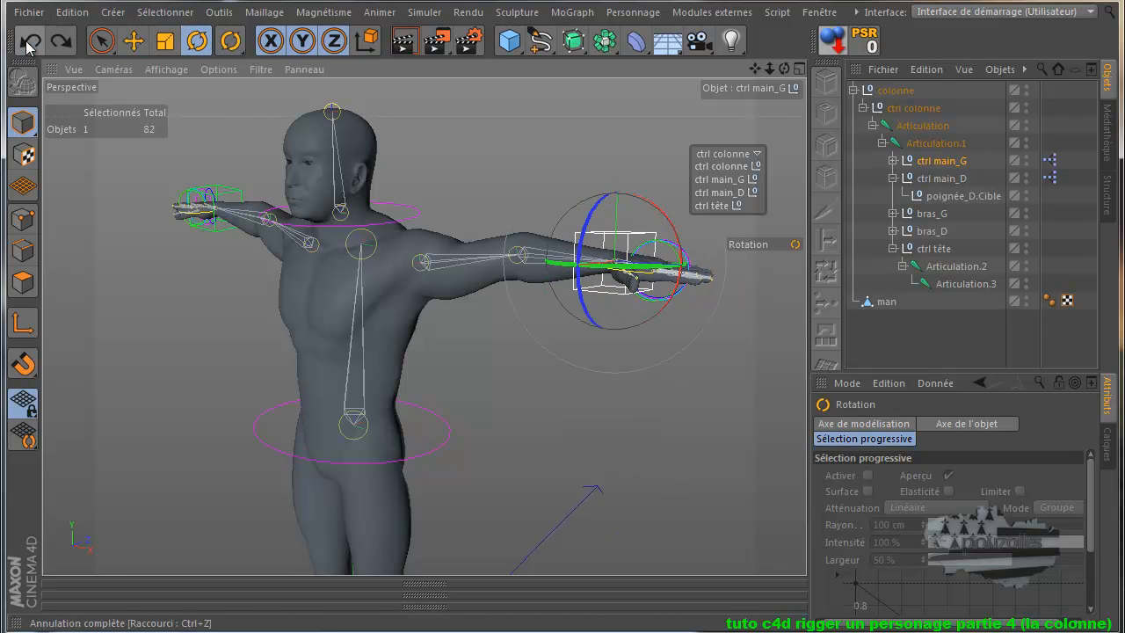
- Deselect the hand controller and frame the whole character in the perspective view
click(529, 385)
scroll(528, 387, down, 3)
drag(755, 72, 570, 404)
drag(756, 69, 564, 383)
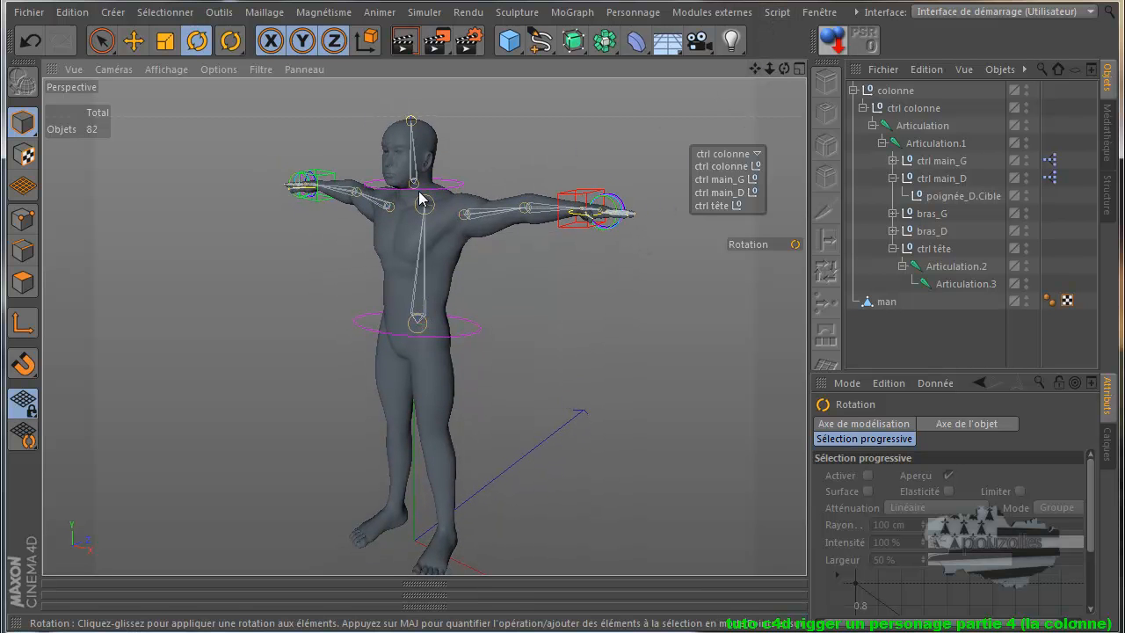